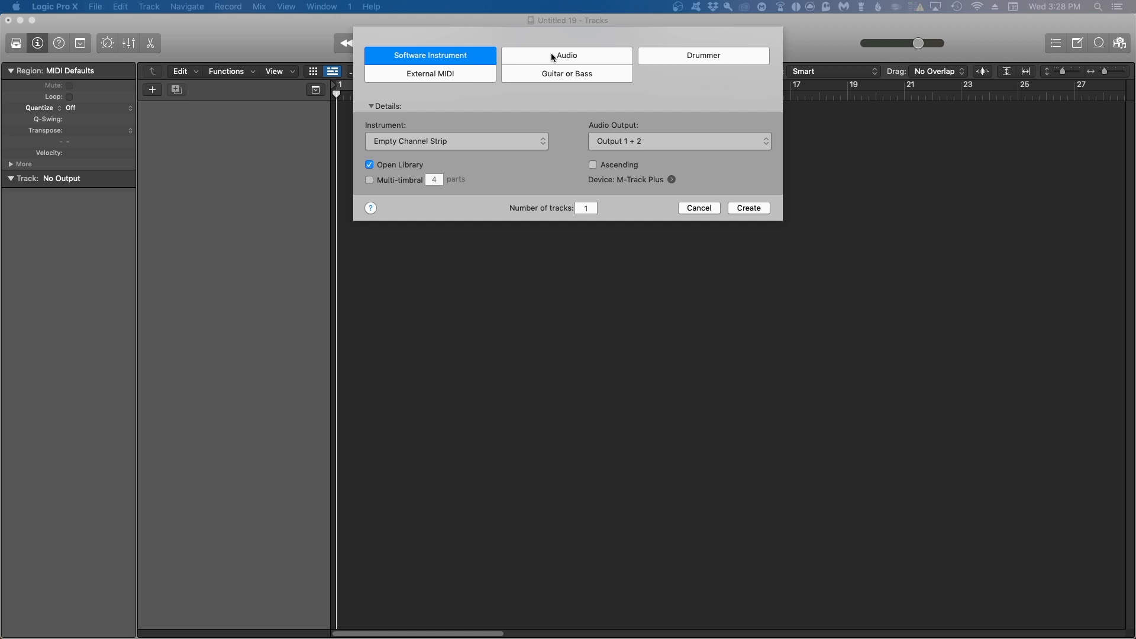
- Create one software instrument track with an empty channel strip and output 1 + 2
click(543, 57)
click(472, 58)
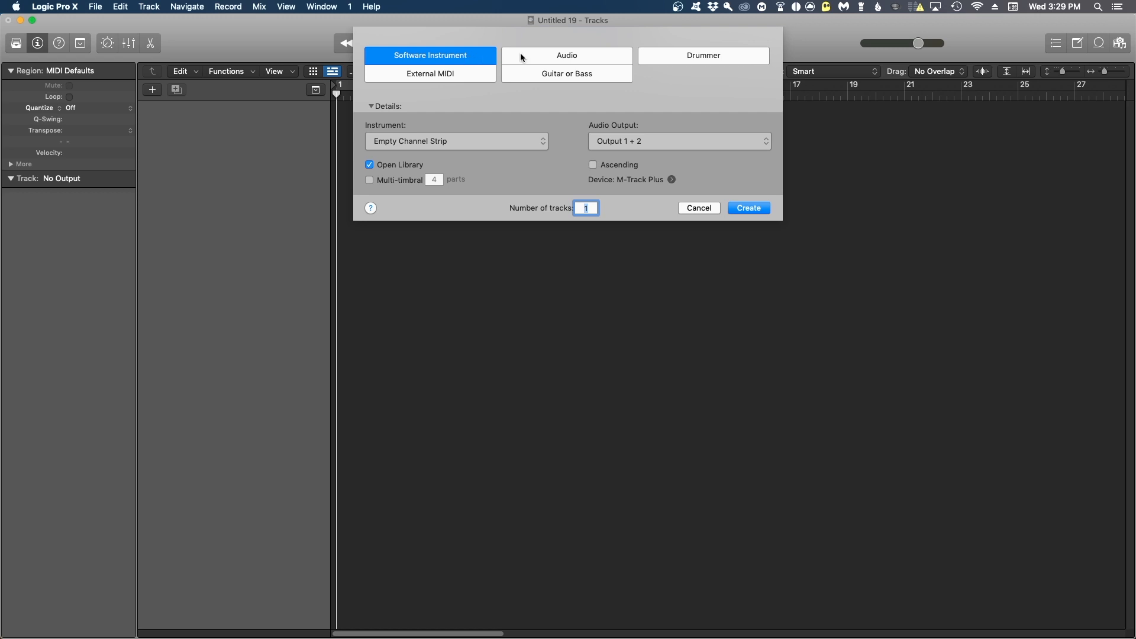
click(593, 56)
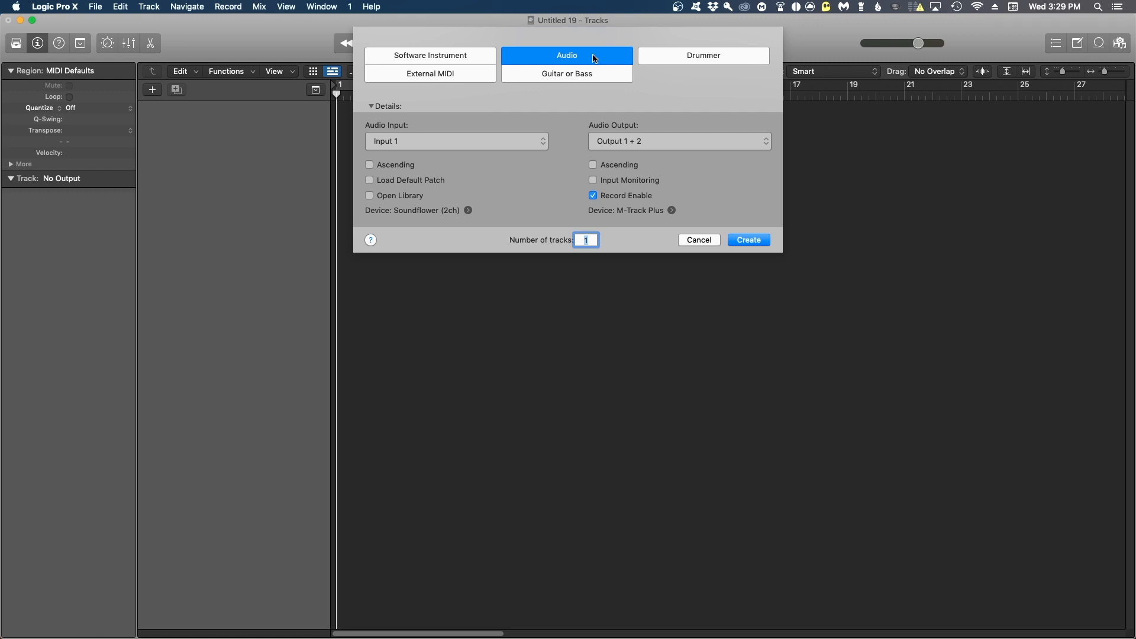
click(469, 55)
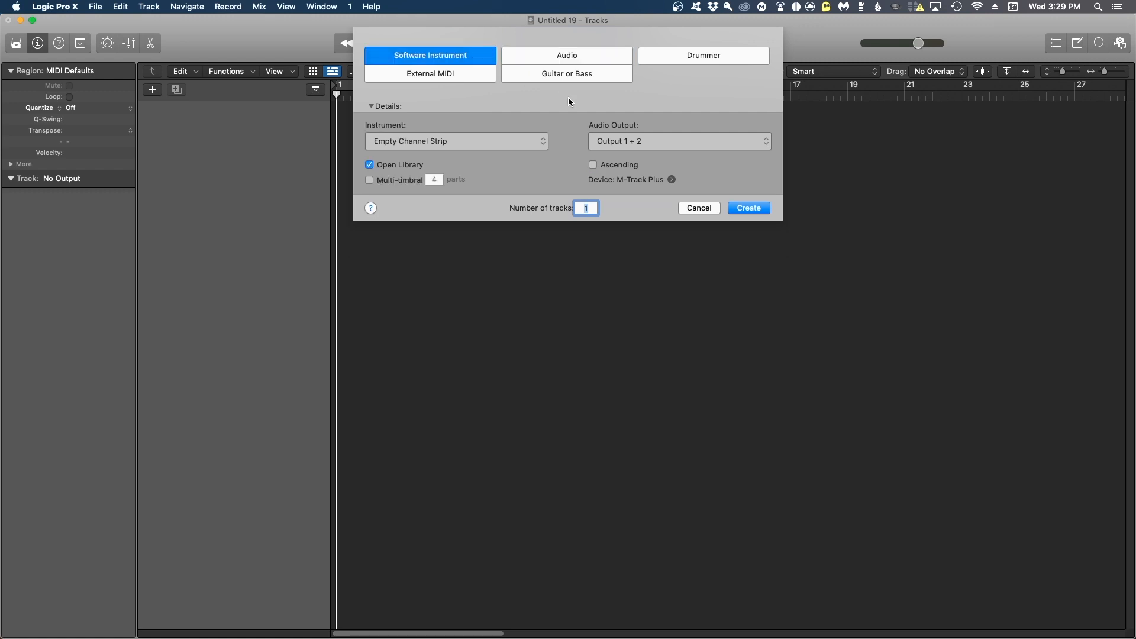
click(749, 208)
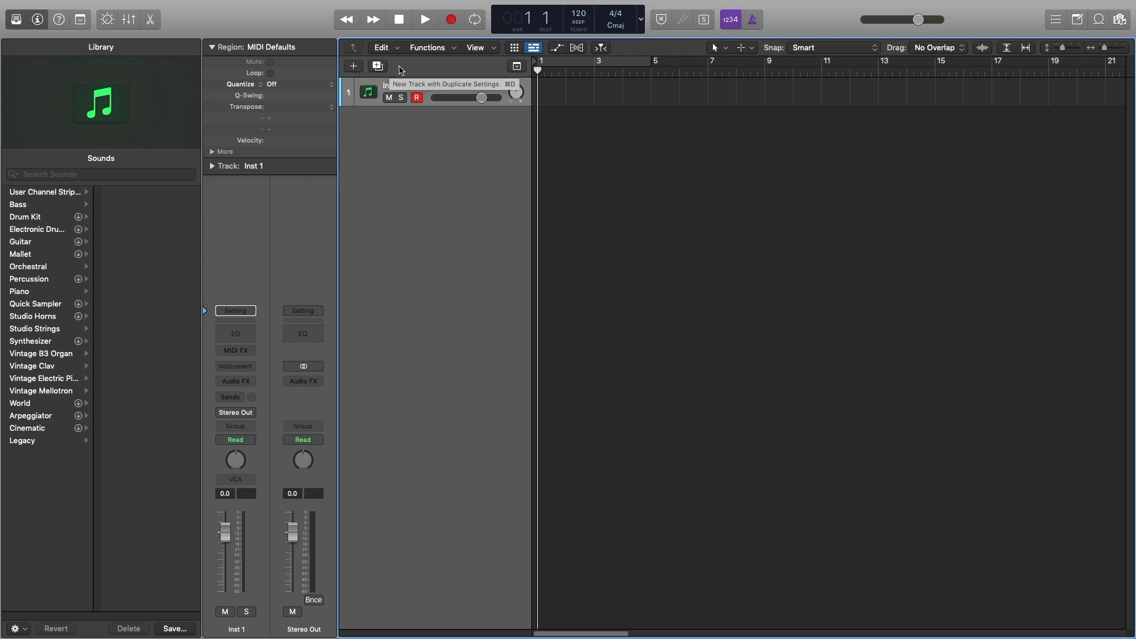
- Add a track with duplicate settings of Inst 1 and undo the addition
click(379, 67)
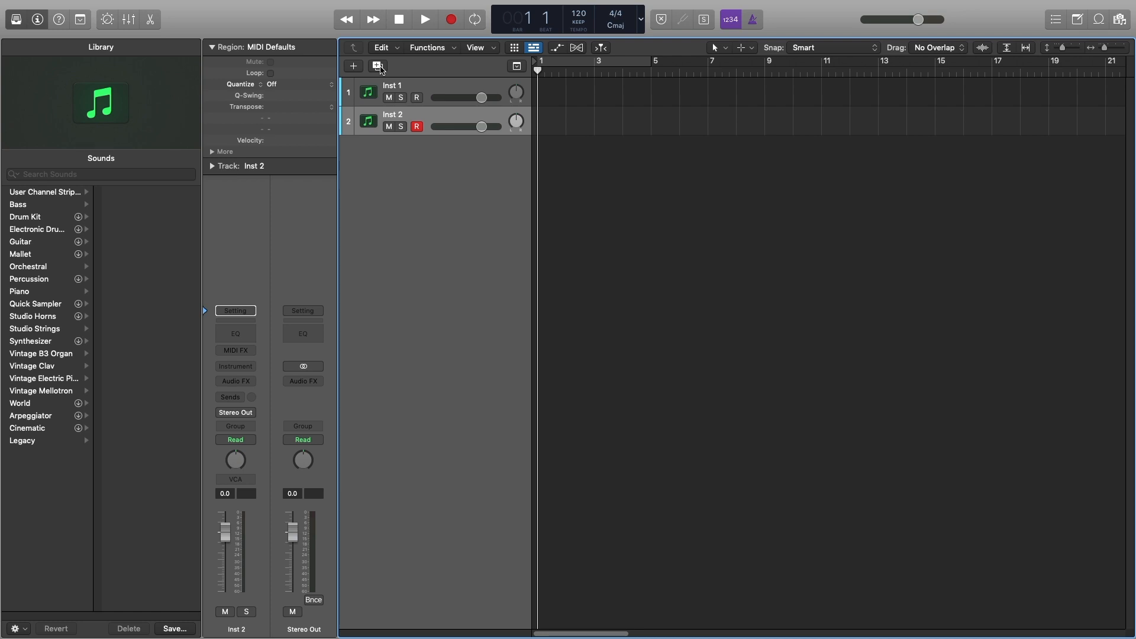
key(super+z)
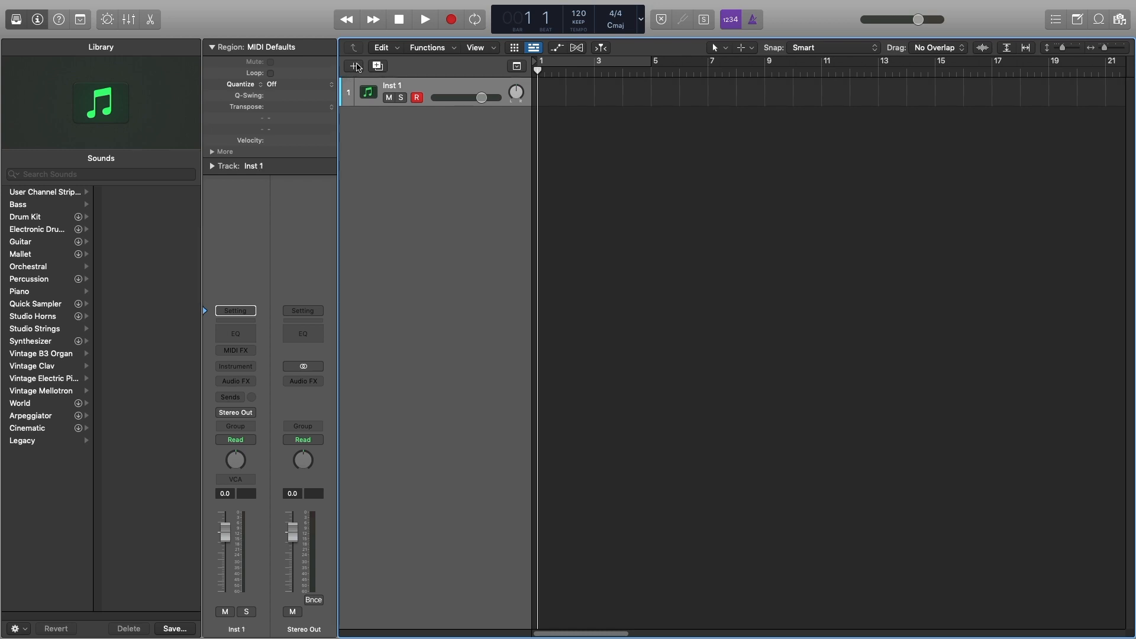
- Add one record-enabled audio track using Input 1 and Output 1 + 2
click(357, 67)
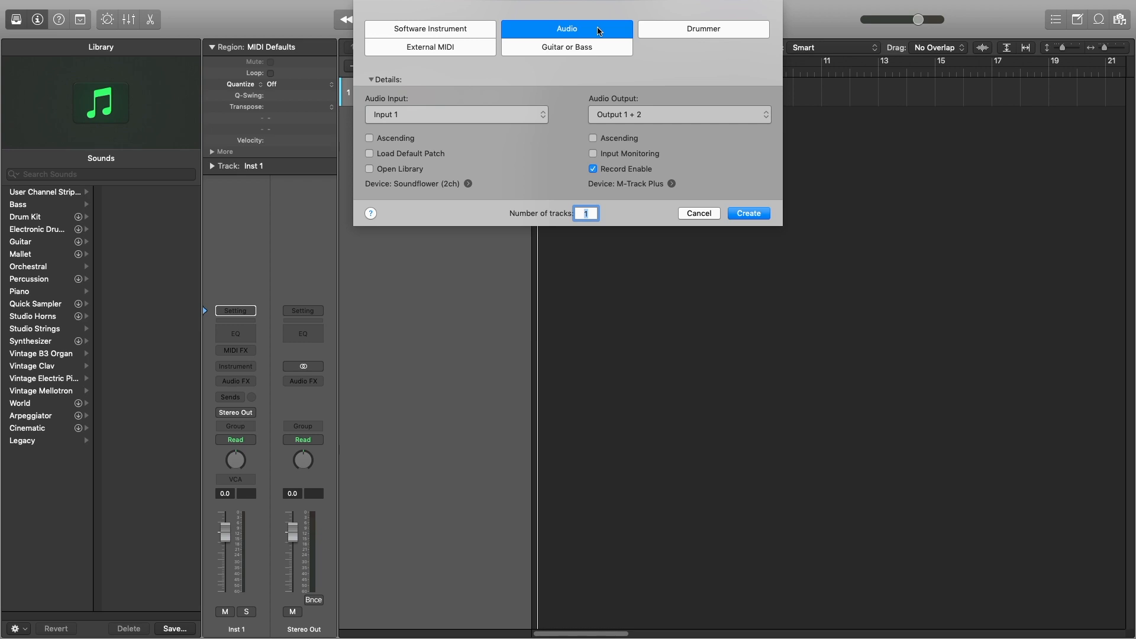
click(755, 219)
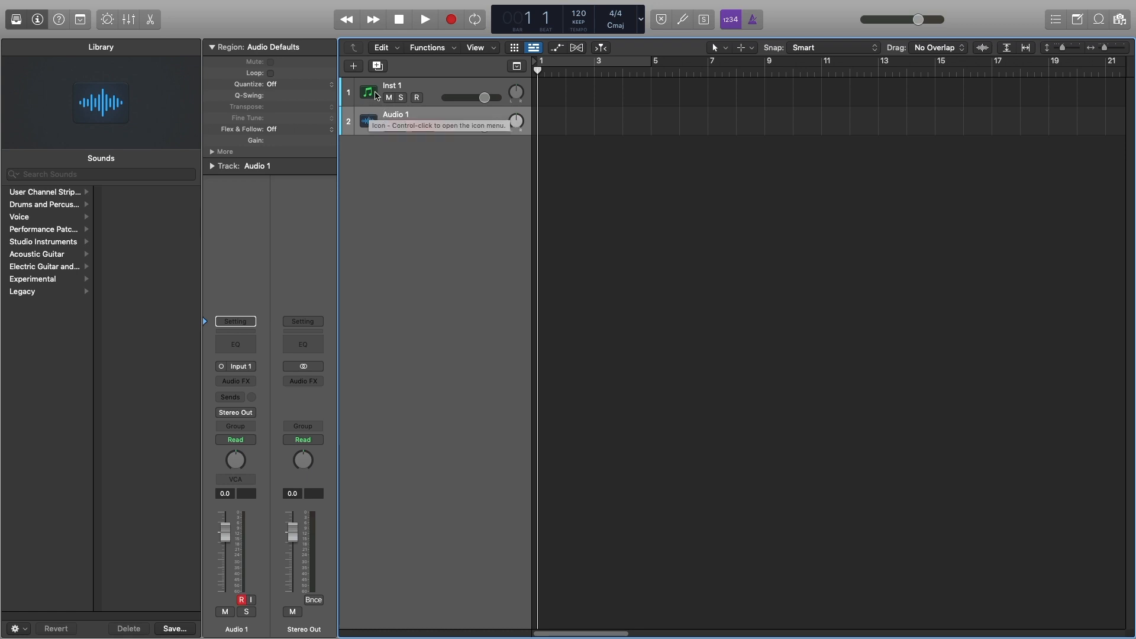
- Switch mute and solo on and off for Inst 1, and solo on and off for Audio 1
click(436, 87)
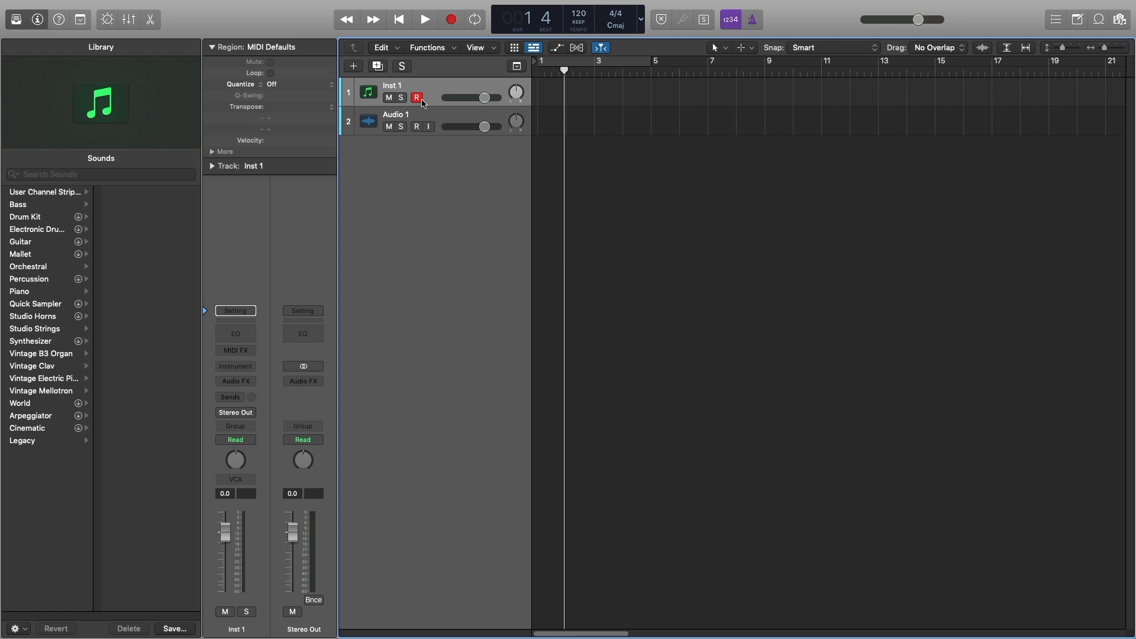
click(390, 99)
click(390, 99)
click(401, 98)
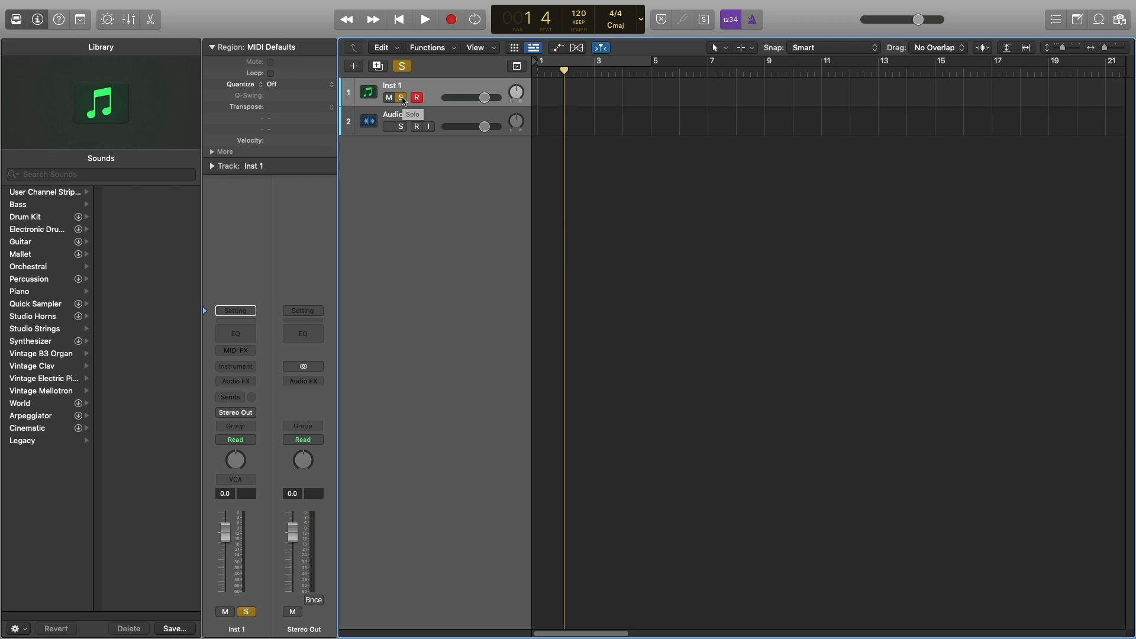
click(401, 127)
click(403, 127)
click(402, 97)
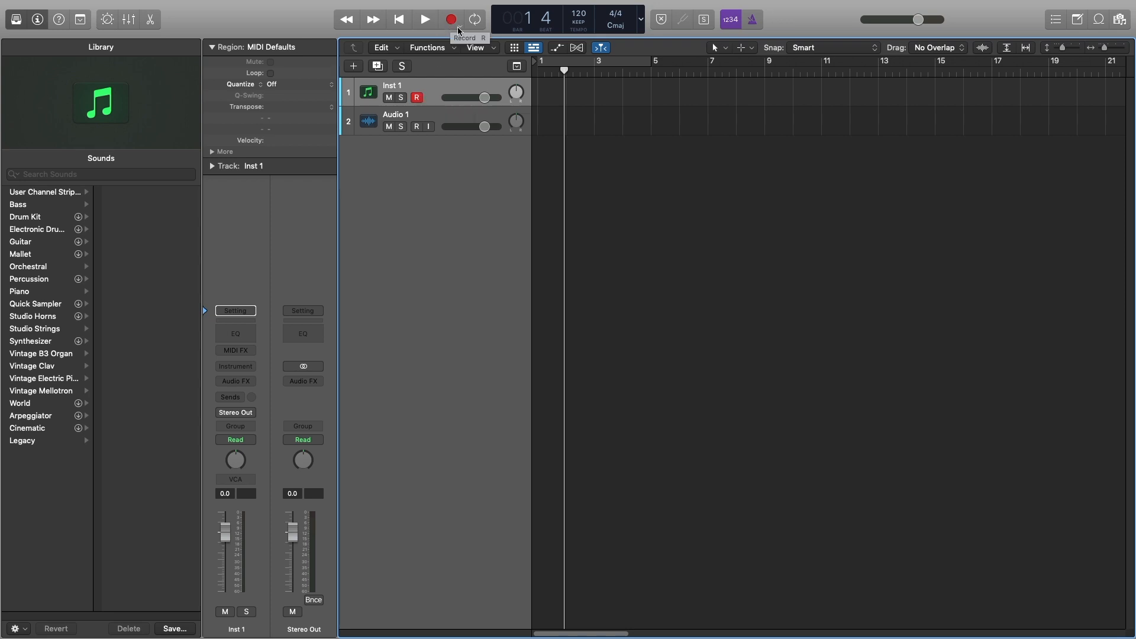
- Add two tracks with duplicate settings of Inst 1 and delete both copies
click(378, 66)
click(378, 66)
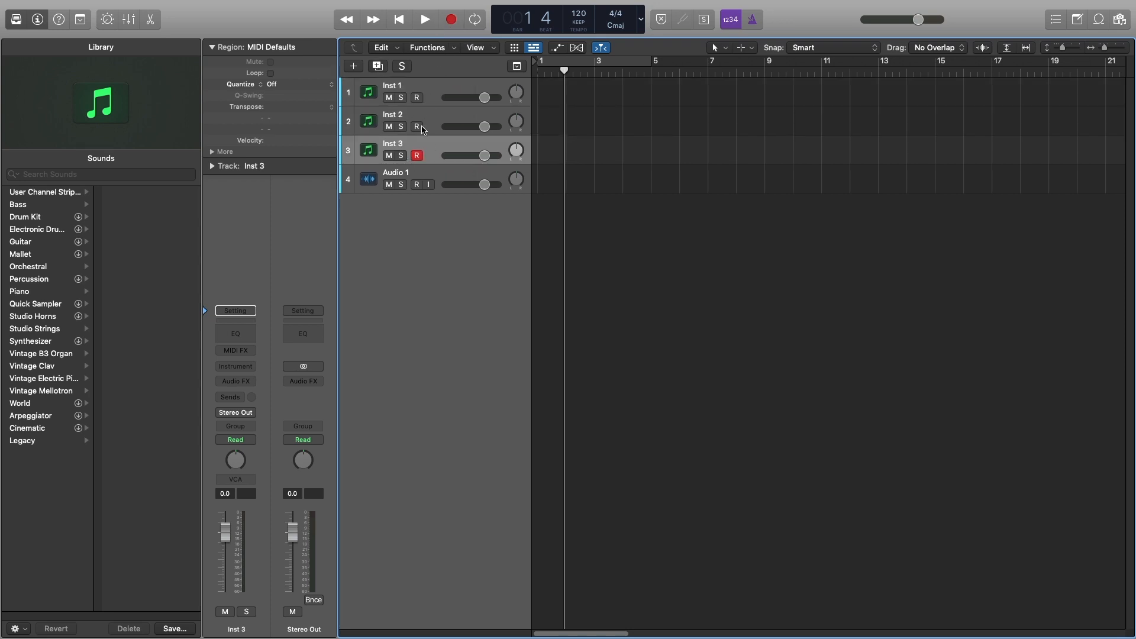
click(418, 98)
key(super+BackSpace)
key(super+BackSpace)
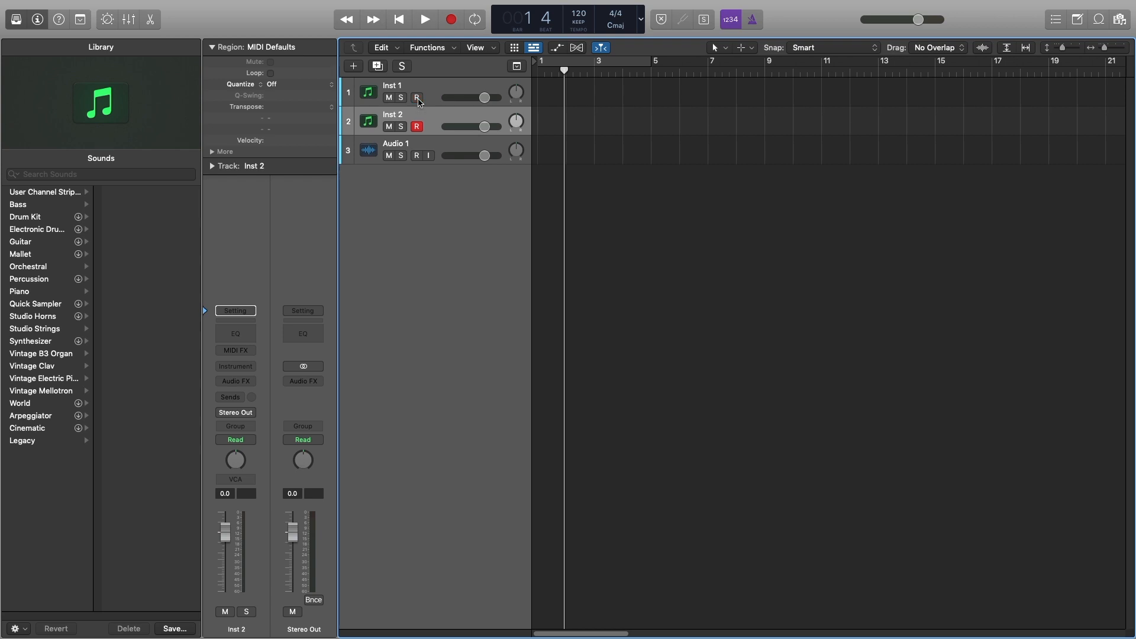
click(418, 98)
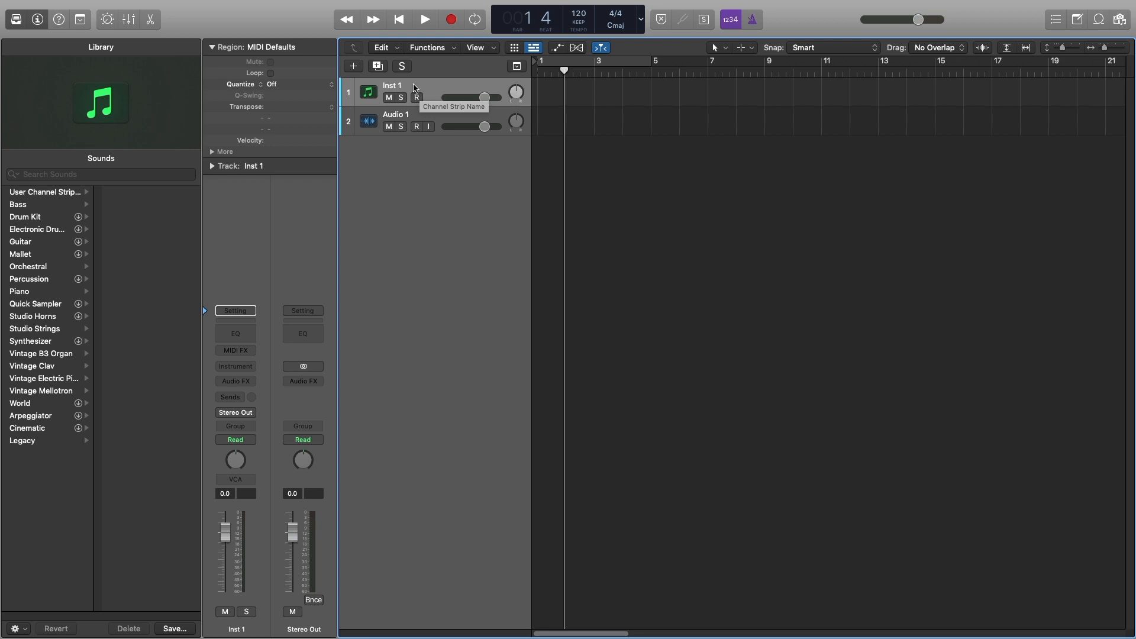
- Open the audio device preferences and inspect the input device choices
click(54, 6)
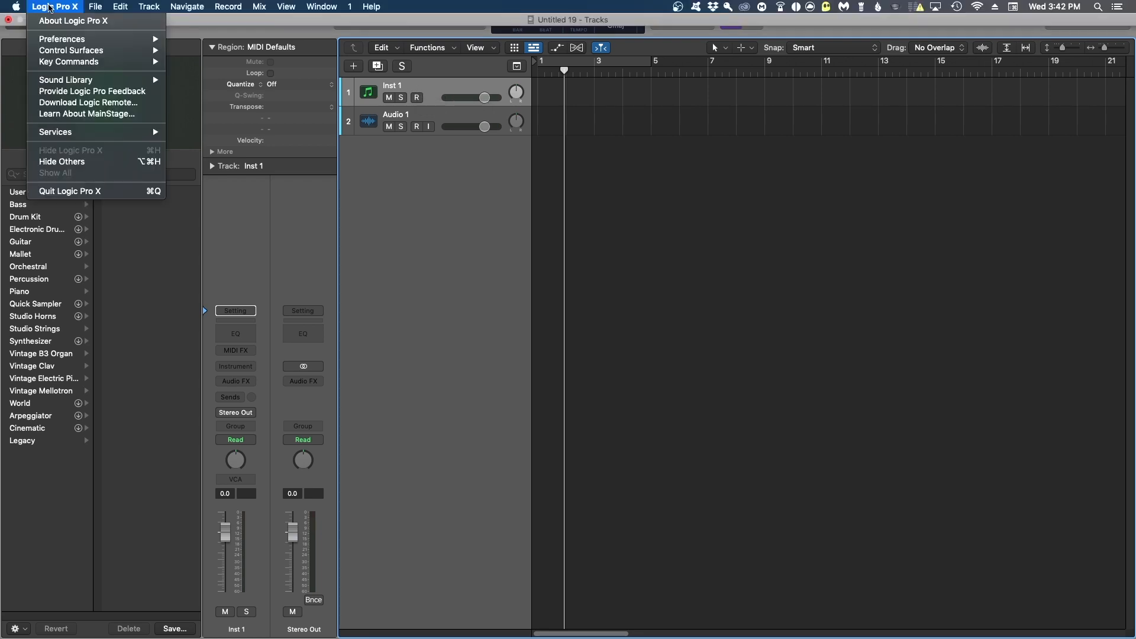
mouse_move(59, 37)
click(242, 142)
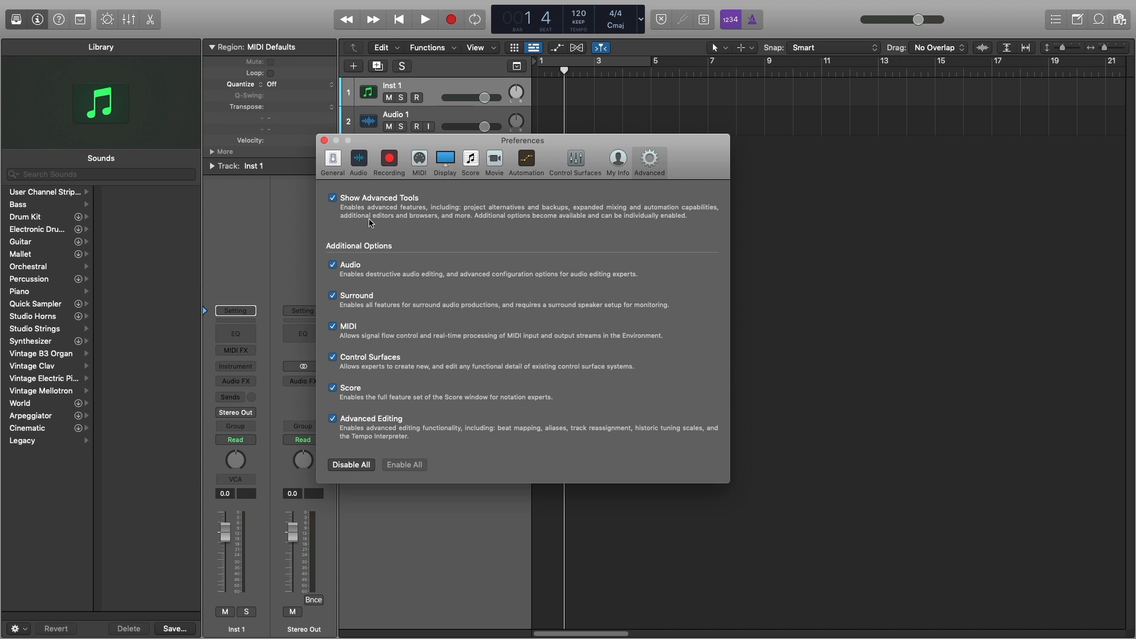
click(361, 166)
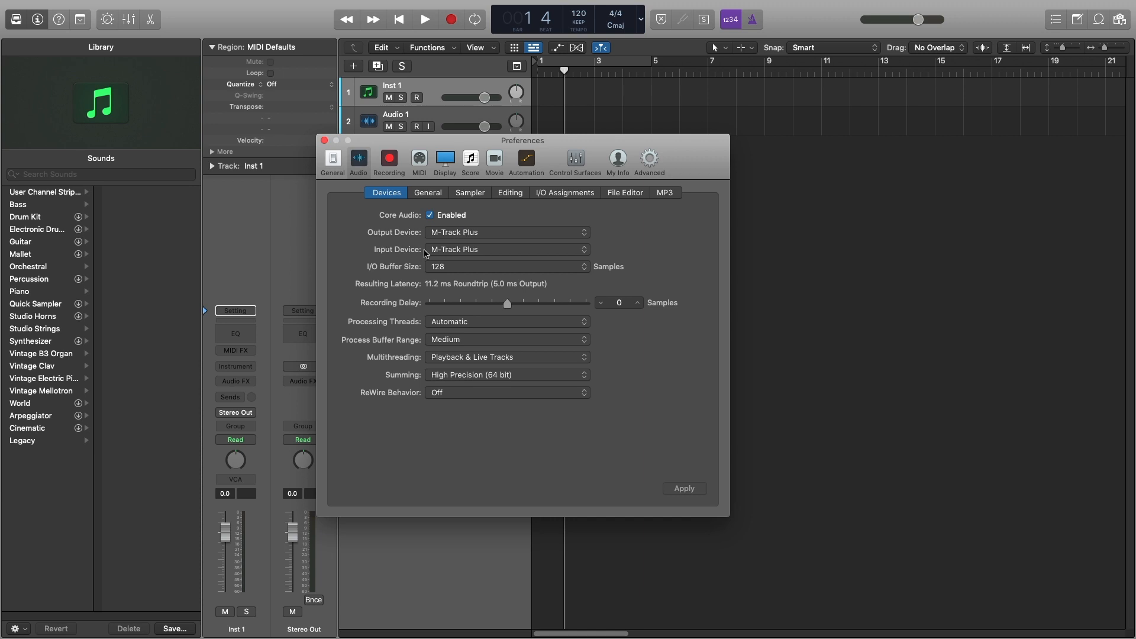
click(456, 251)
click(457, 251)
- Inspect the I/O buffer size, processing threads and summing options, and close the preferences
click(461, 267)
click(460, 290)
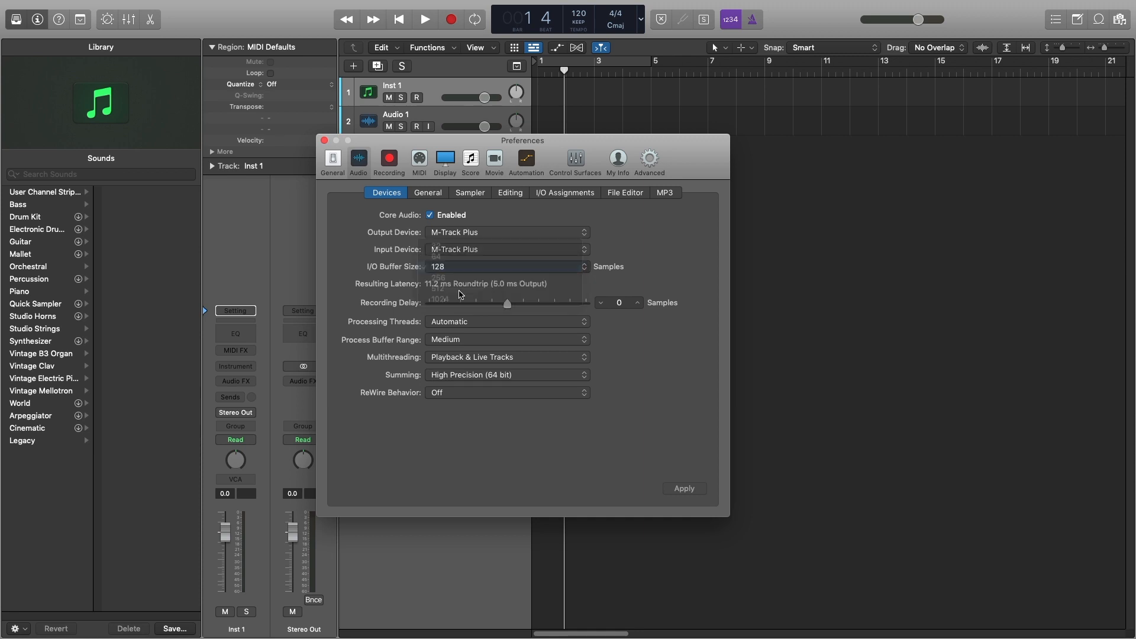
click(457, 325)
click(458, 324)
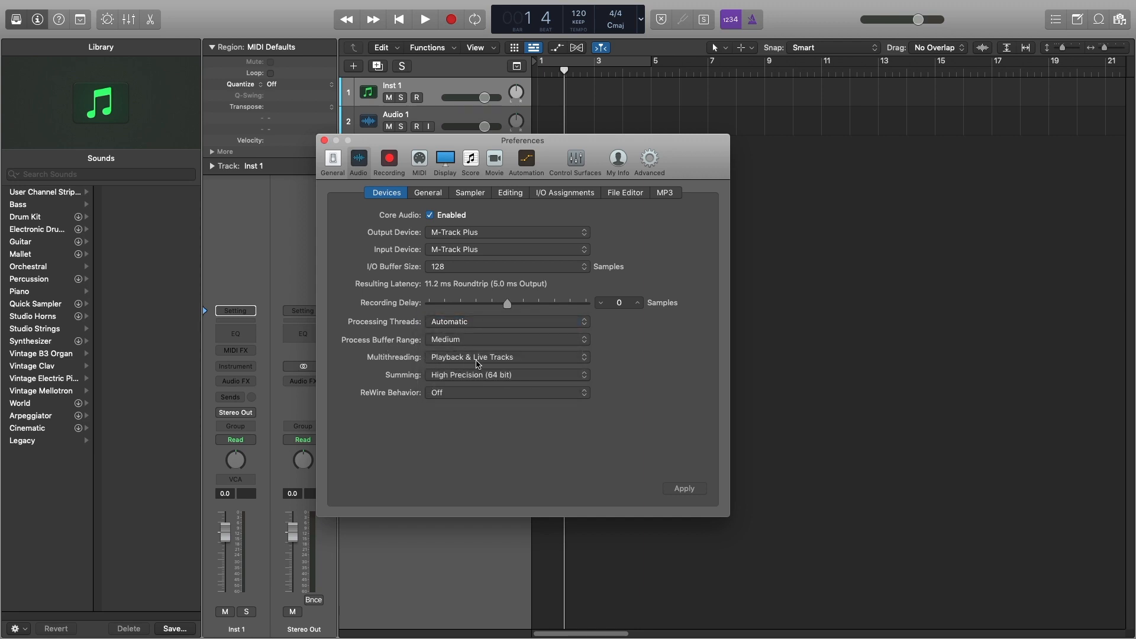
click(463, 376)
click(463, 379)
click(324, 141)
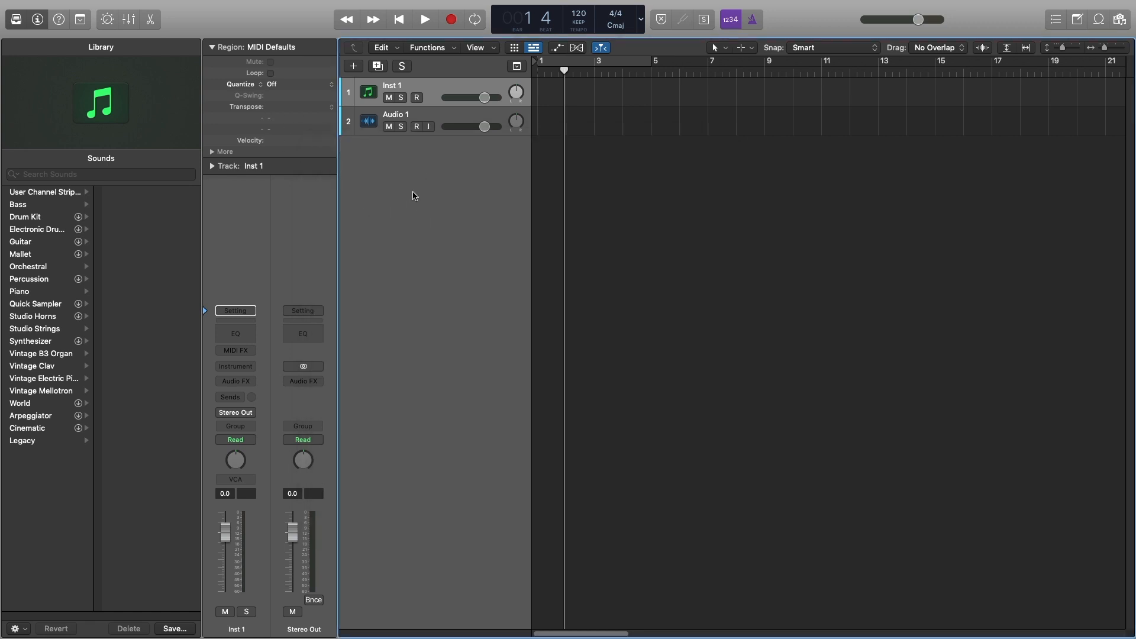
- Compare the Library's sound categories for the Inst 1 and Audio 1 tracks, including the Voice presets
key(Down)
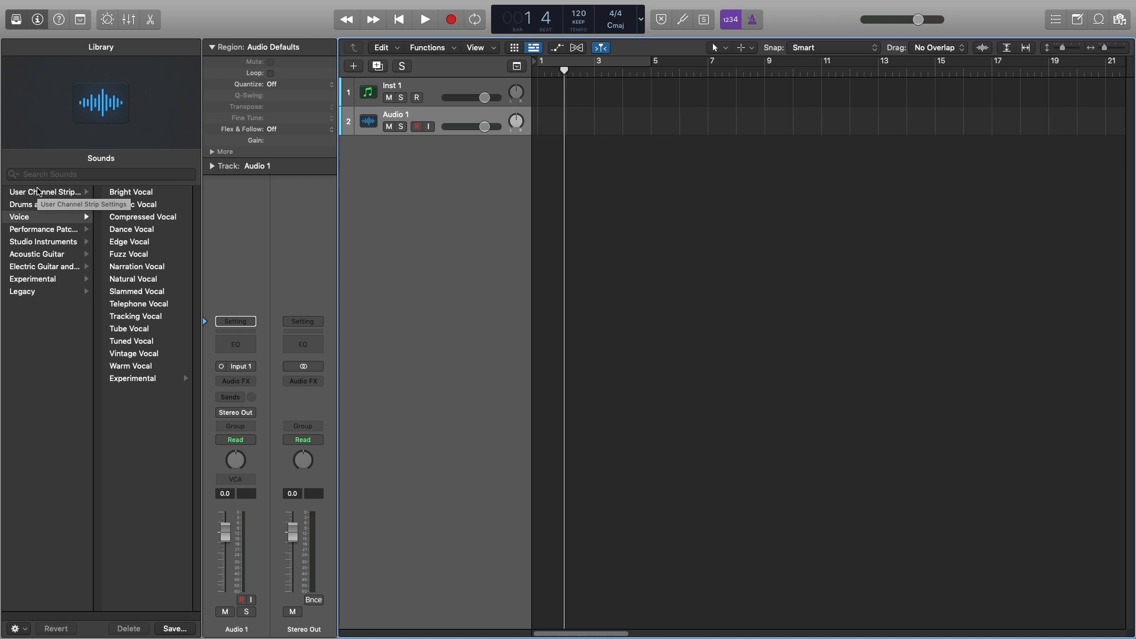
click(16, 20)
click(16, 20)
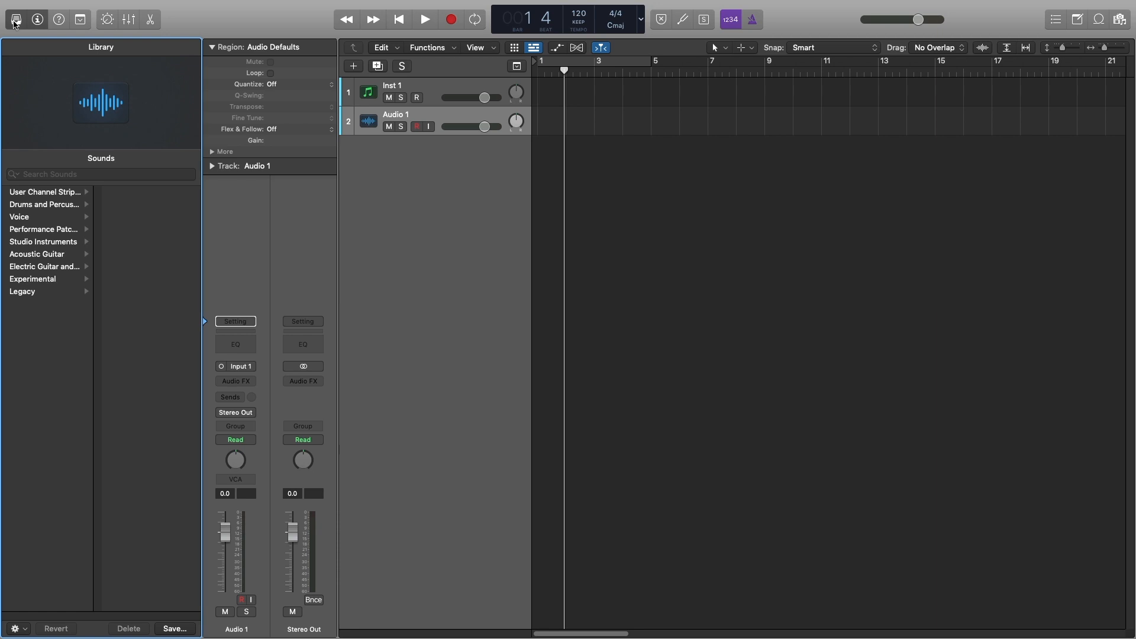
click(434, 88)
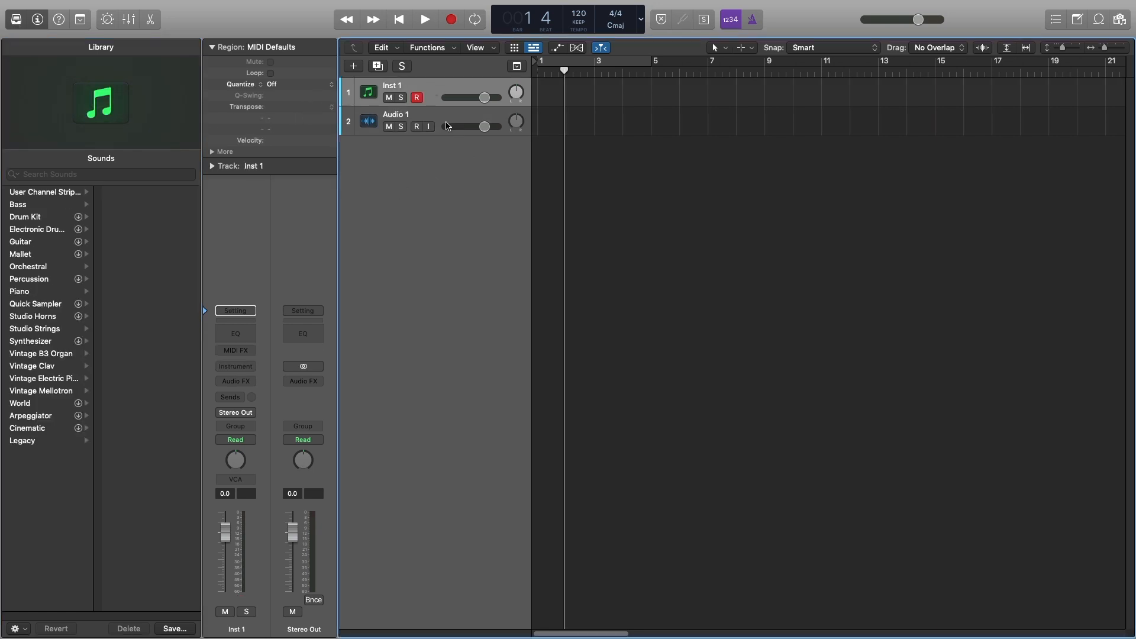
click(441, 117)
click(433, 89)
click(432, 116)
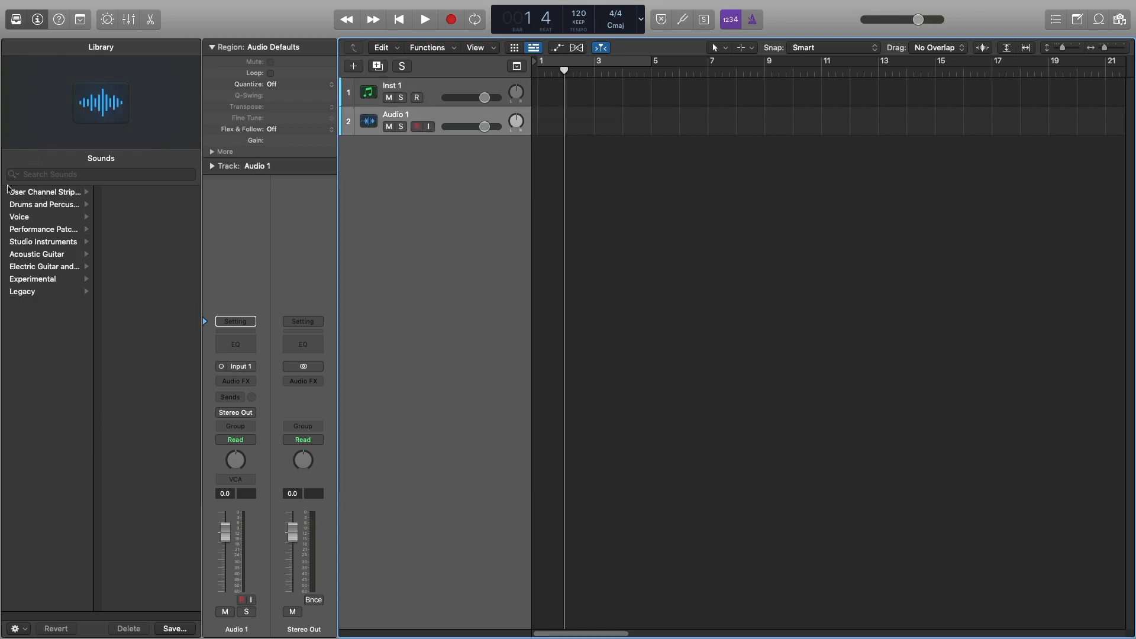
click(19, 218)
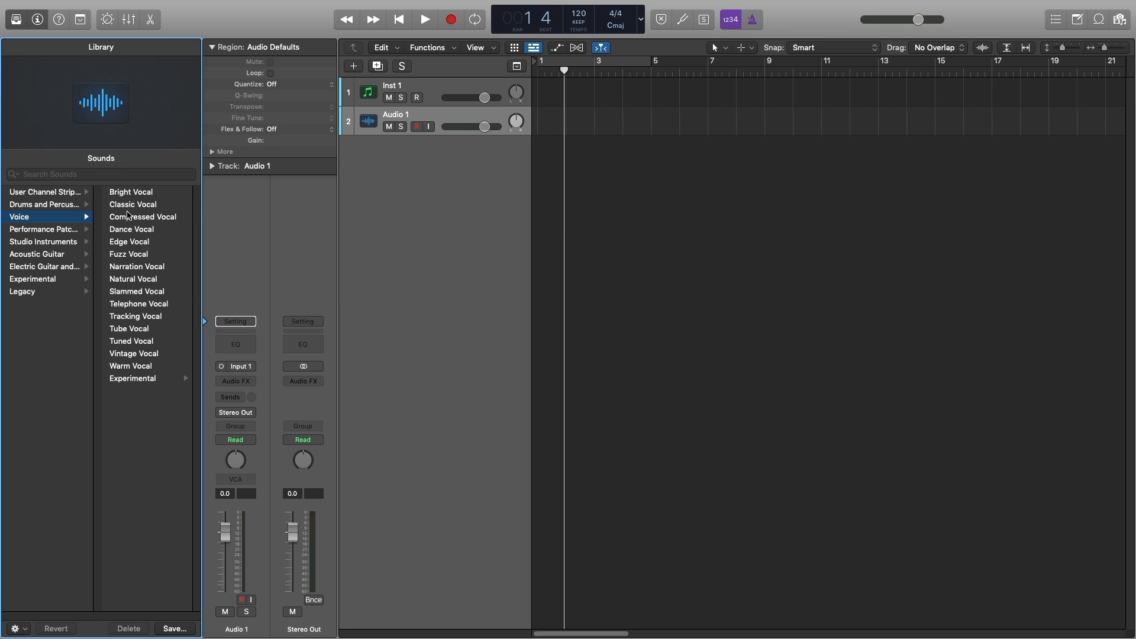
- Hide the Library and toggle the Inspector off and back on
click(21, 22)
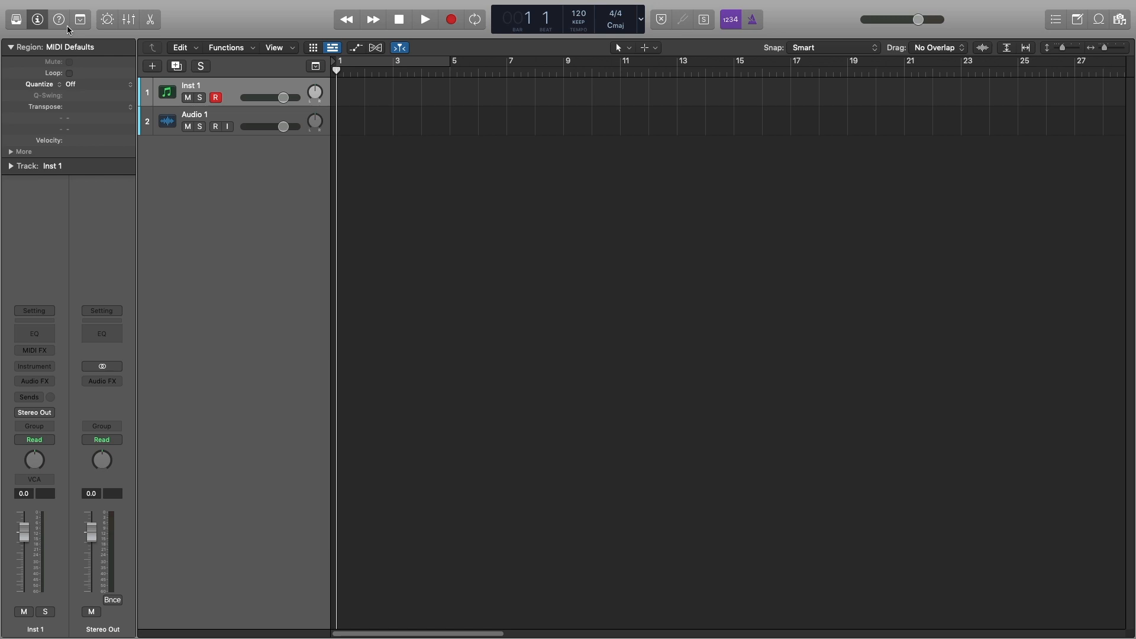
click(38, 21)
click(38, 22)
- Adjust the pan of Inst 1 and reset it to 0
drag(28, 462, 28, 449)
double_click(28, 462)
text(0)
key(Return)
- Add two more instrument tracks with duplicate settings of Inst 1
click(177, 66)
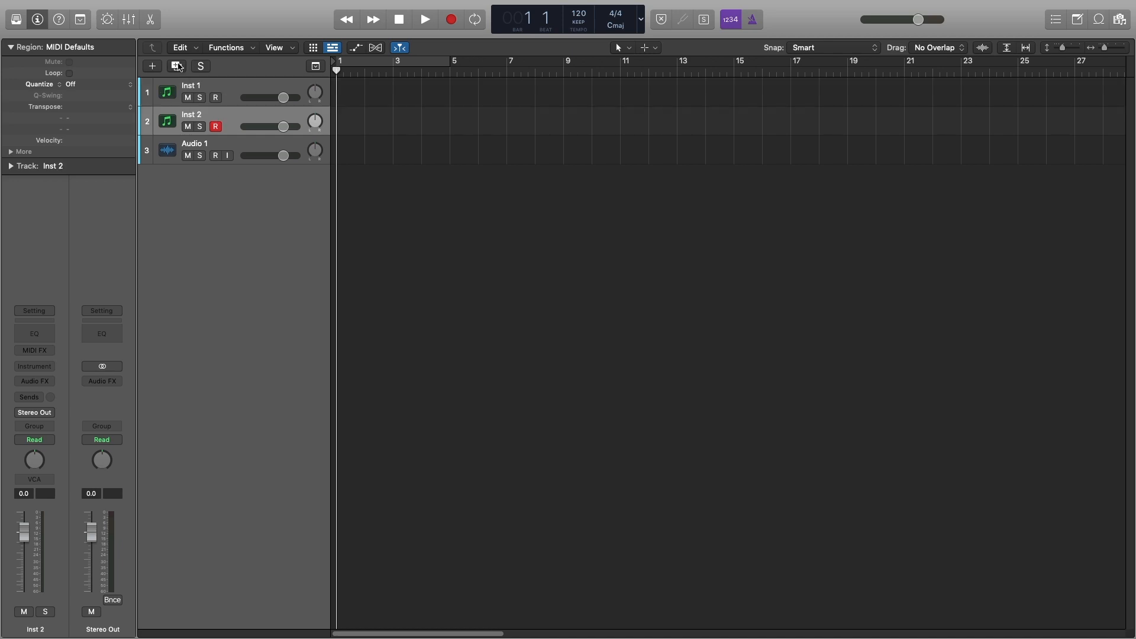
click(178, 65)
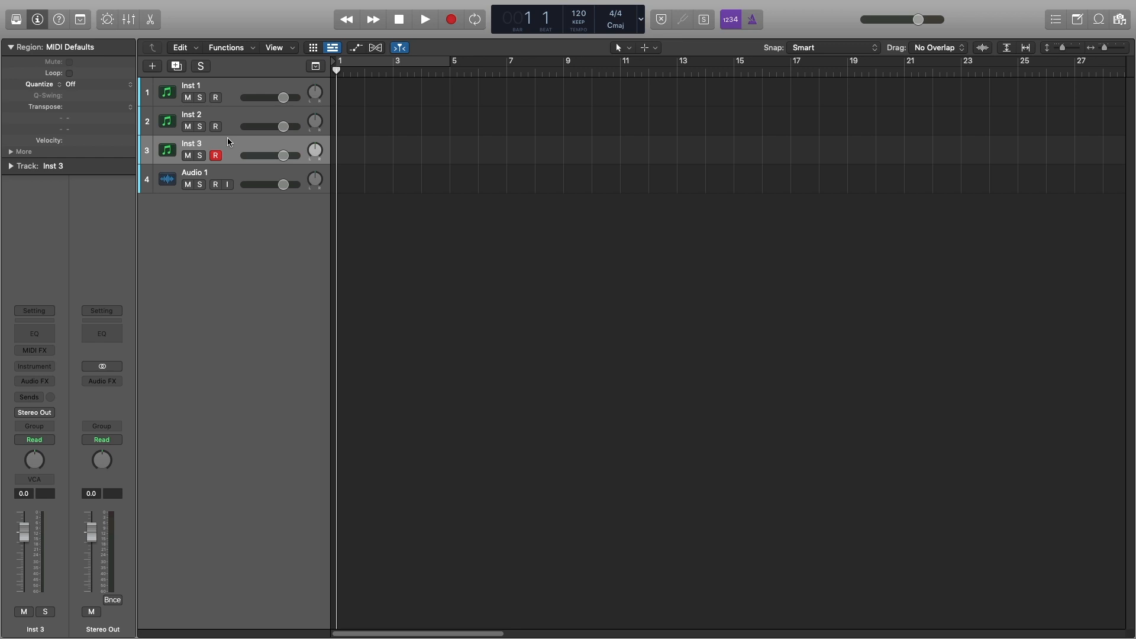
- Group the three instrument tracks into a summing stack, and collapse and re-expand it
right_click(232, 90)
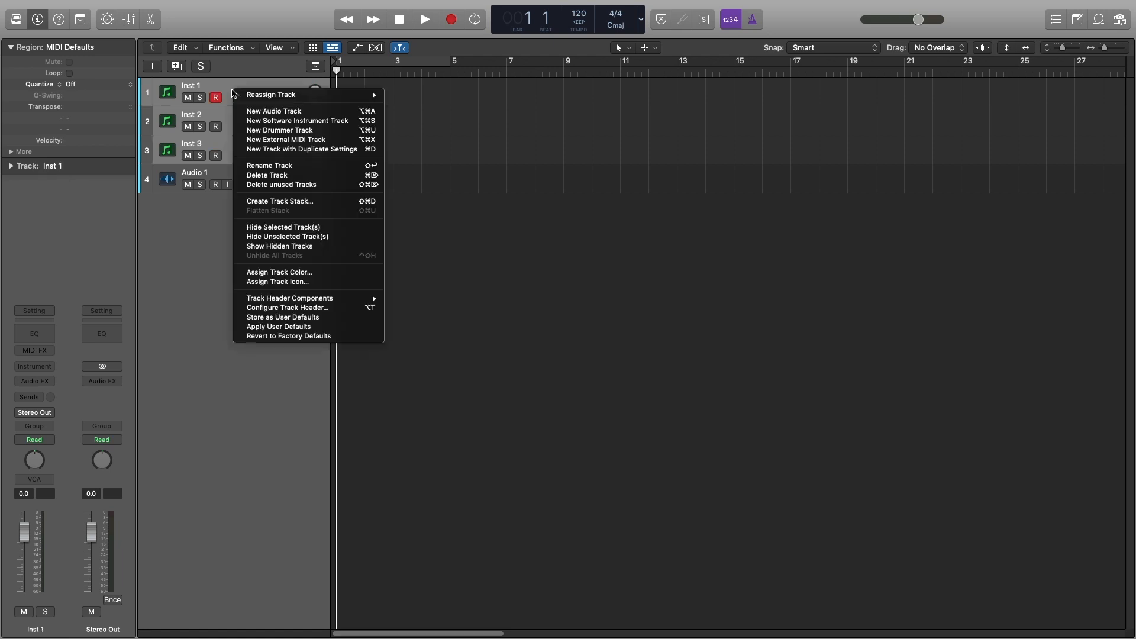
click(272, 202)
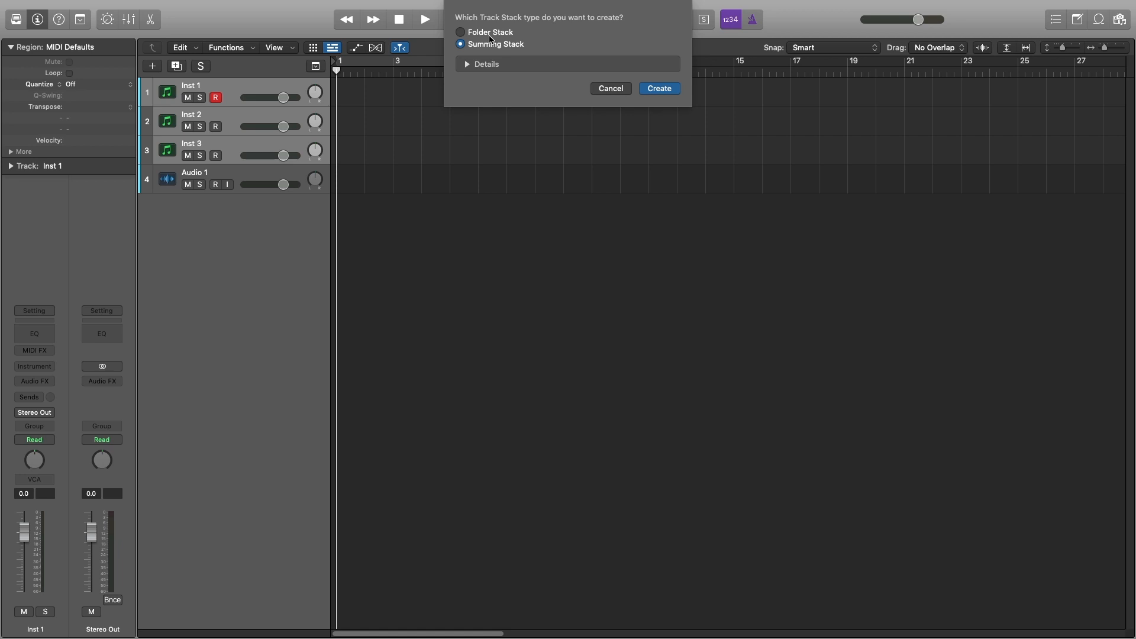
click(480, 43)
click(660, 89)
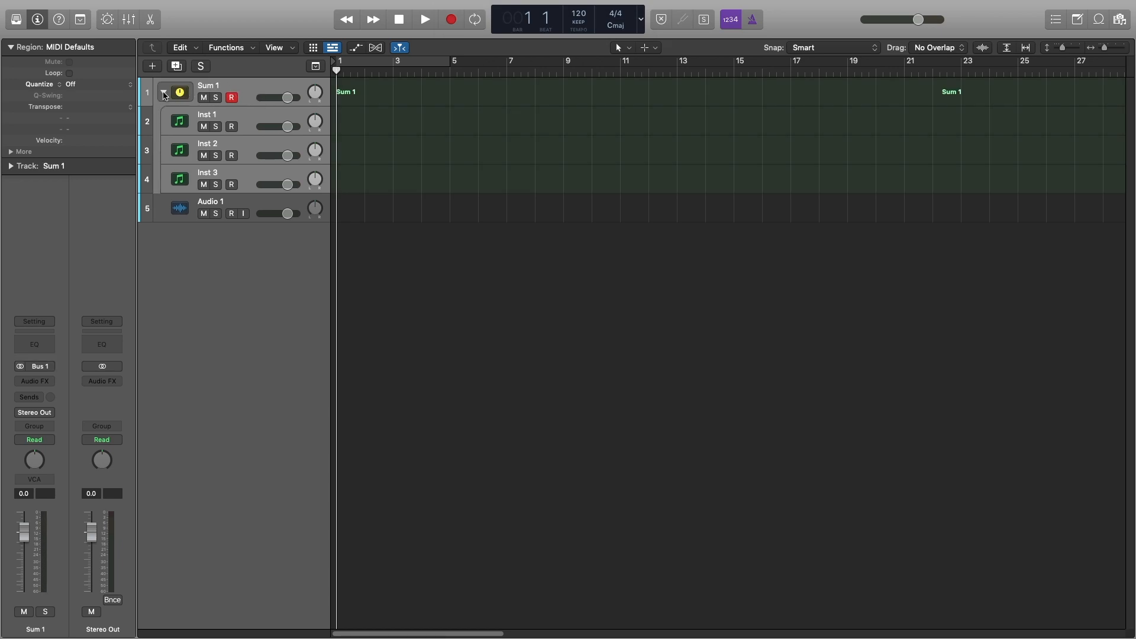
click(165, 93)
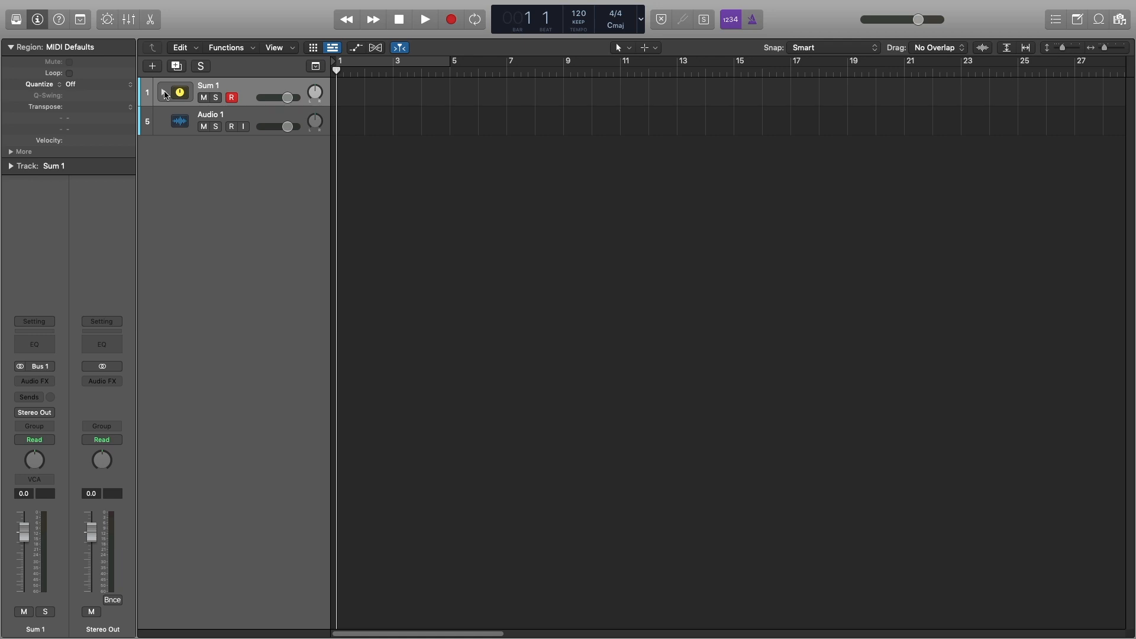
click(164, 93)
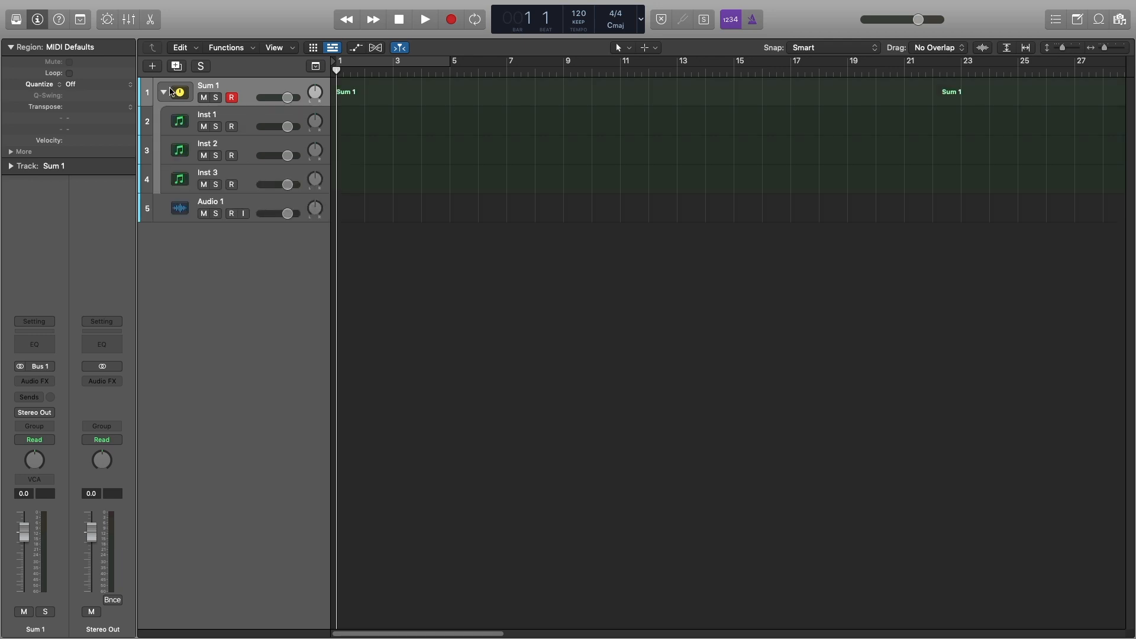
- Rename the summing stack as Bass
double_click(211, 87)
text(B)
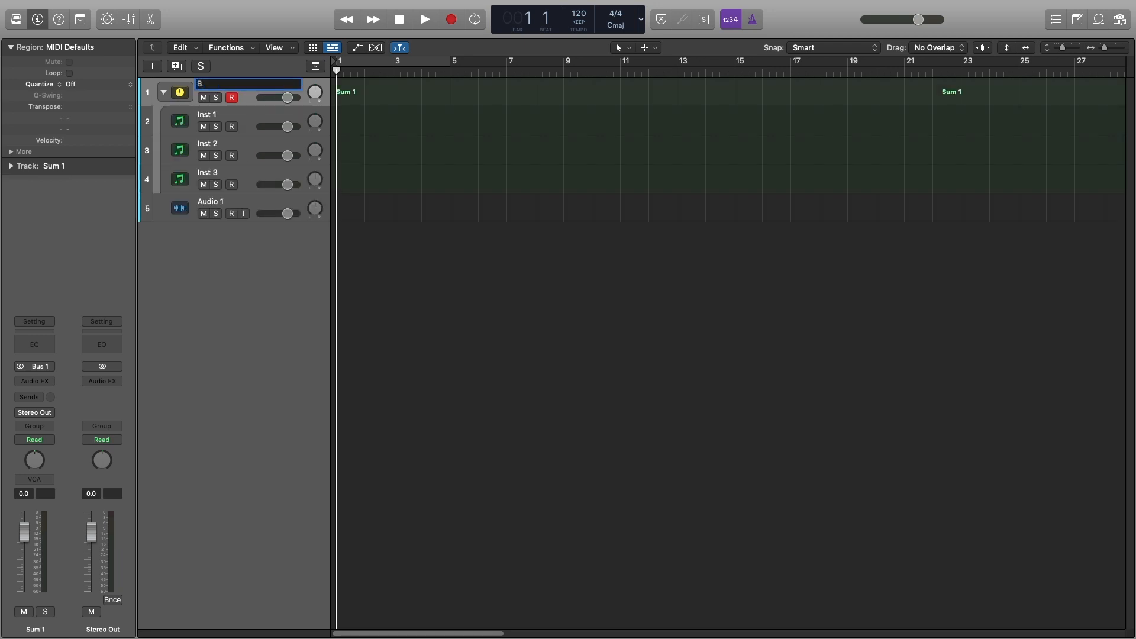
text(ass)
key(Return)
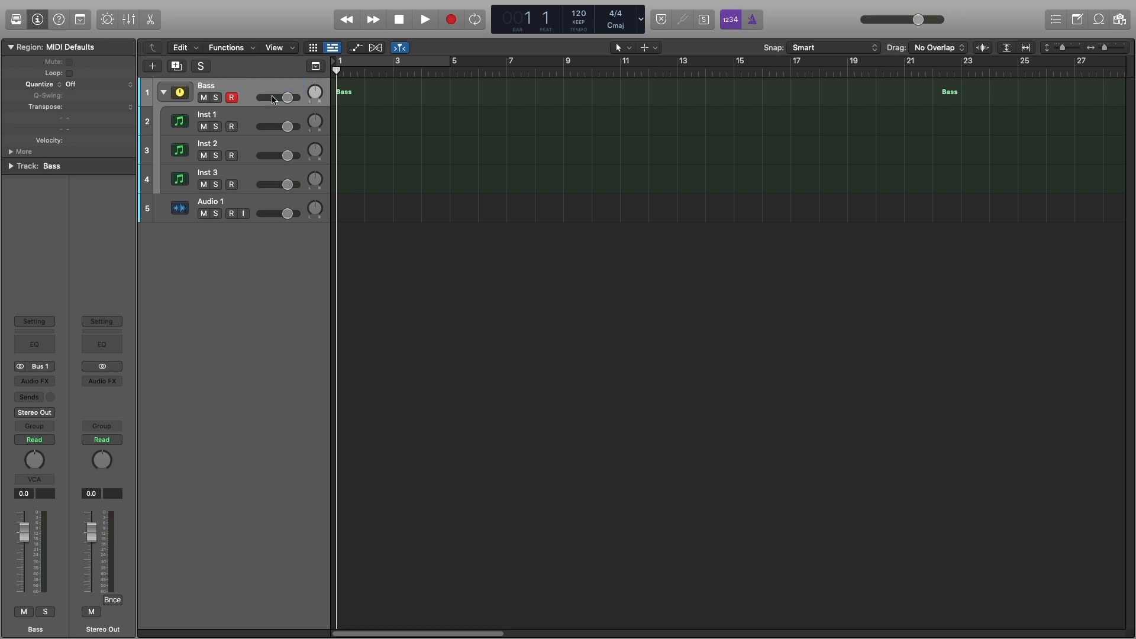
- Rename the Inst 3, Inst 2 and Inst 1 tracks inside the stack as Sub, Mid Bass and Topbass
double_click(214, 173)
text(Sub)
key(Return)
double_click(212, 141)
text(Mid Bass)
key(Return)
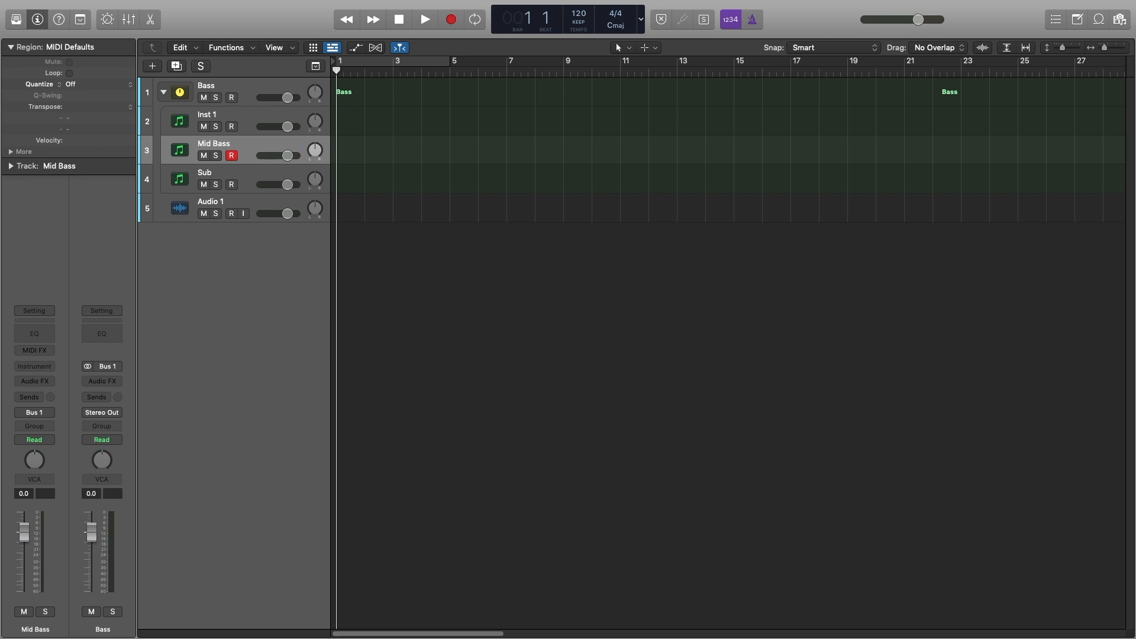
double_click(206, 114)
text(Top)
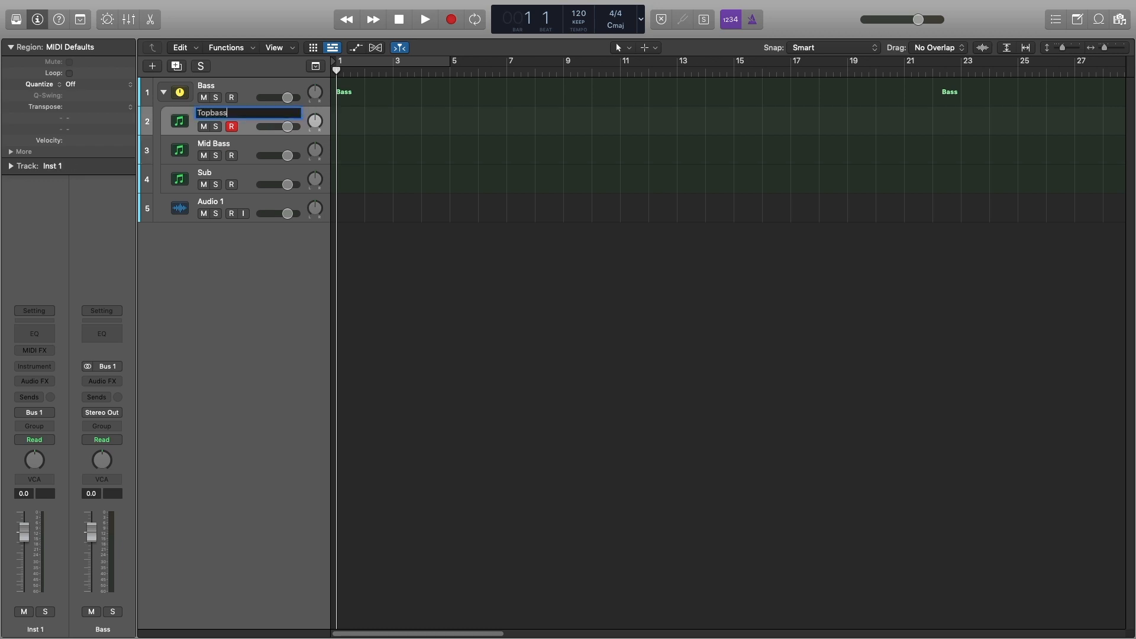
text(bass)
key(Return)
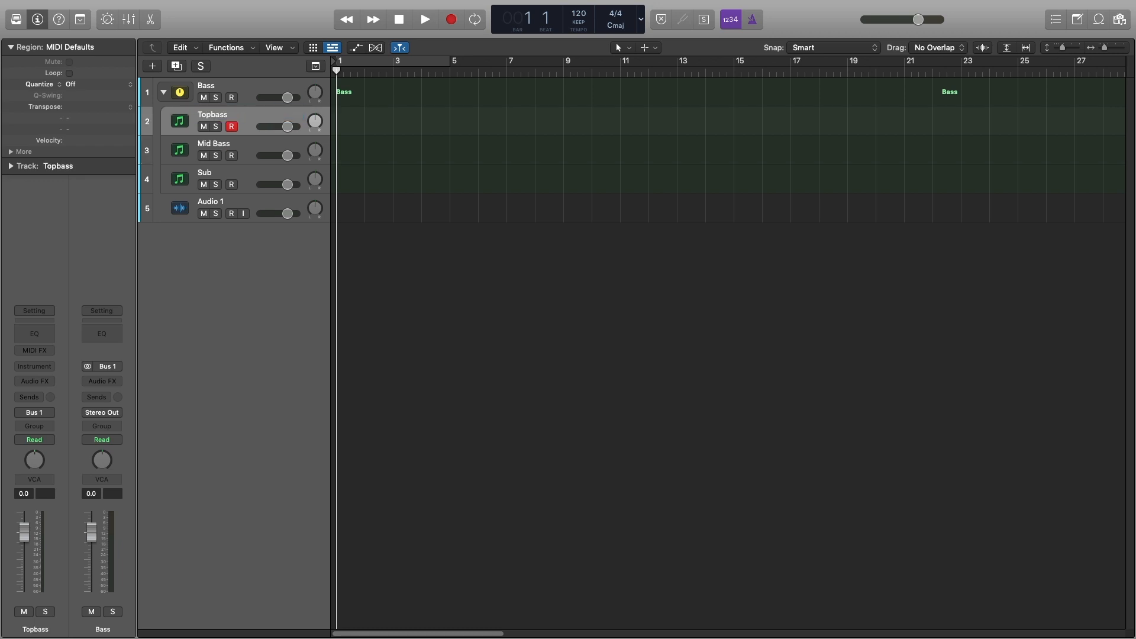
- Insert a Channel EQ on the Bass stack, boost its low shelf to about +8.5 dB at 123 Hz, and reset the gain
click(232, 92)
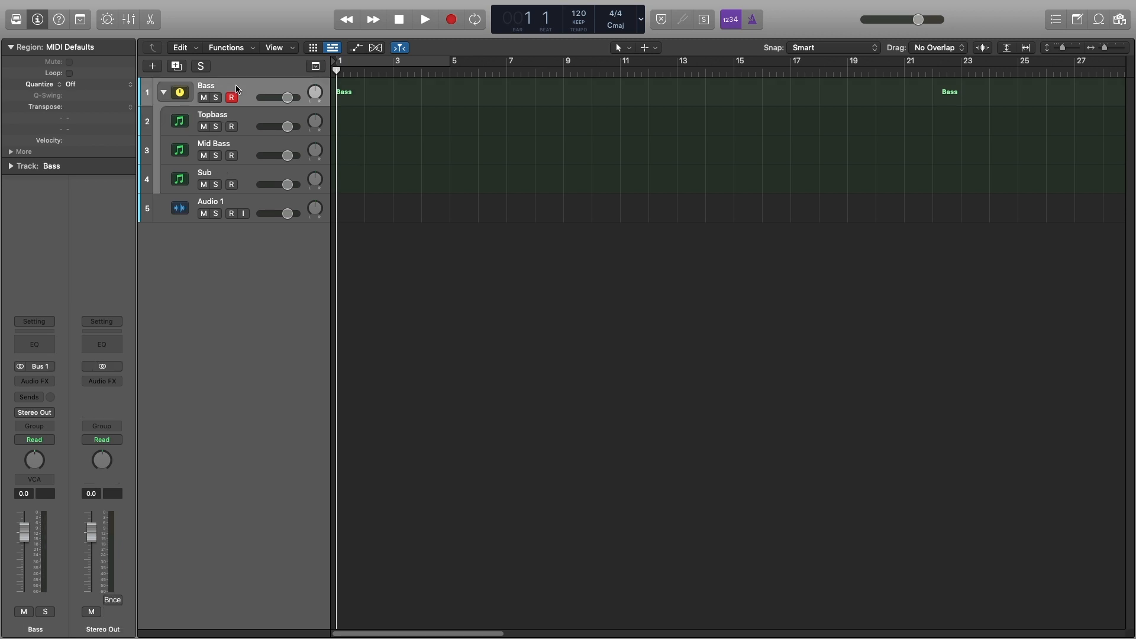
click(45, 348)
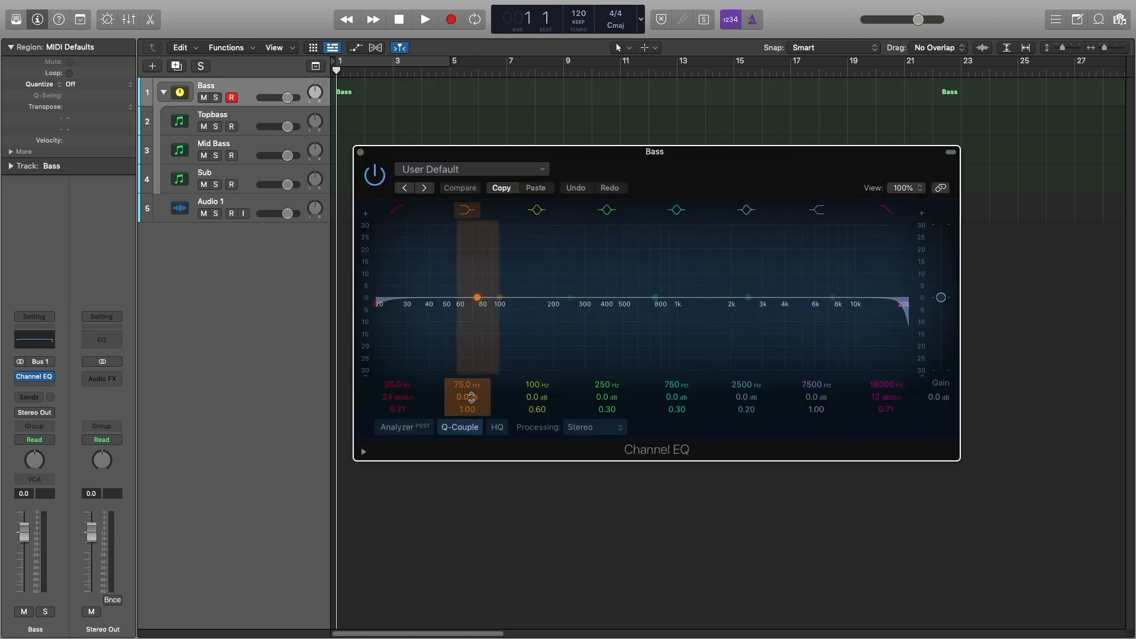
drag(477, 297, 515, 288)
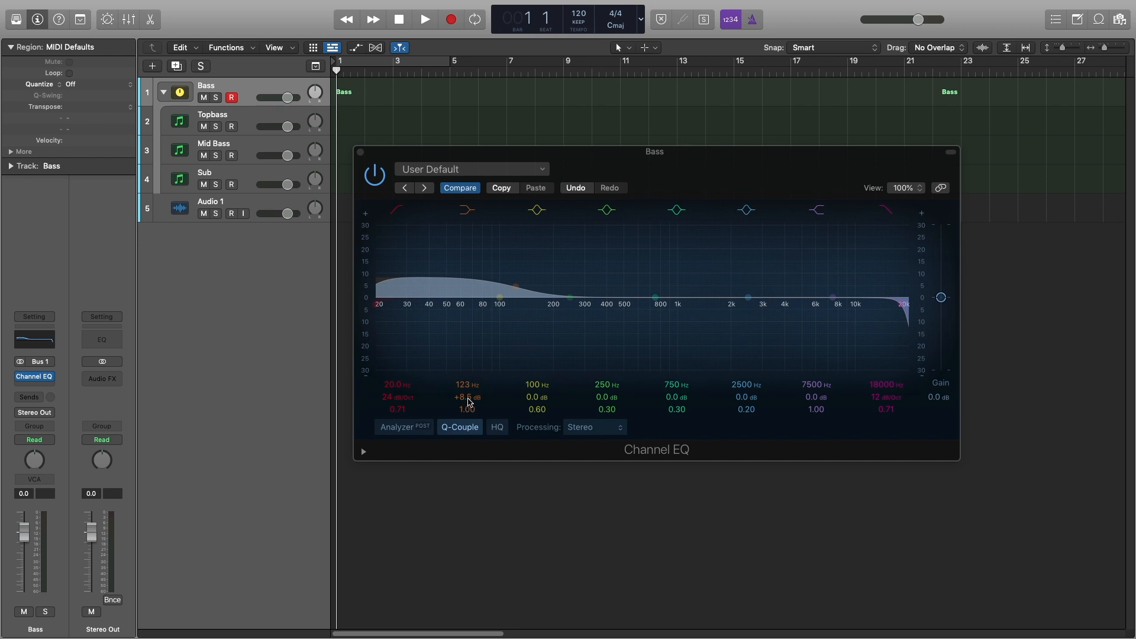
alt+click(468, 400)
- Remove the Channel EQ from the Bass stack and collapse the stack
mouse_move(54, 381)
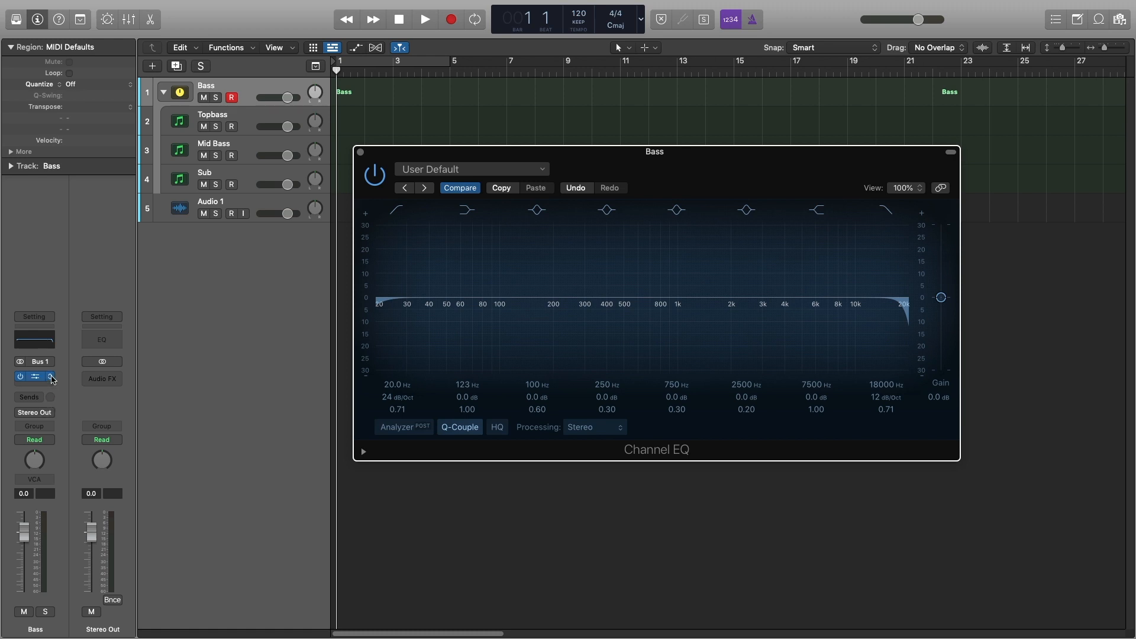
click(52, 380)
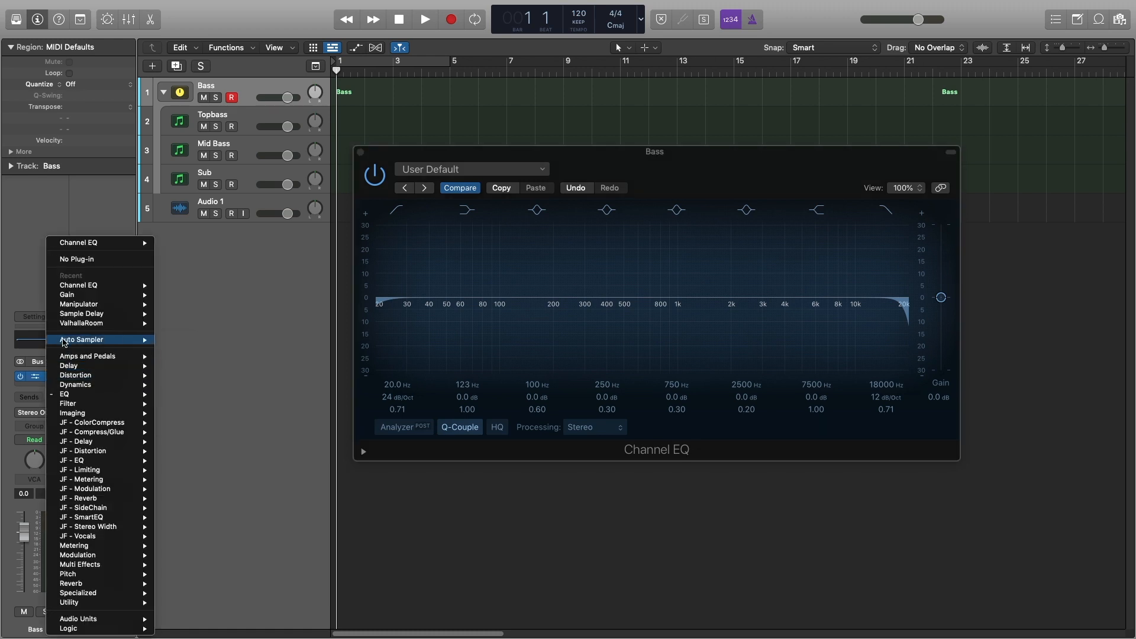
click(74, 260)
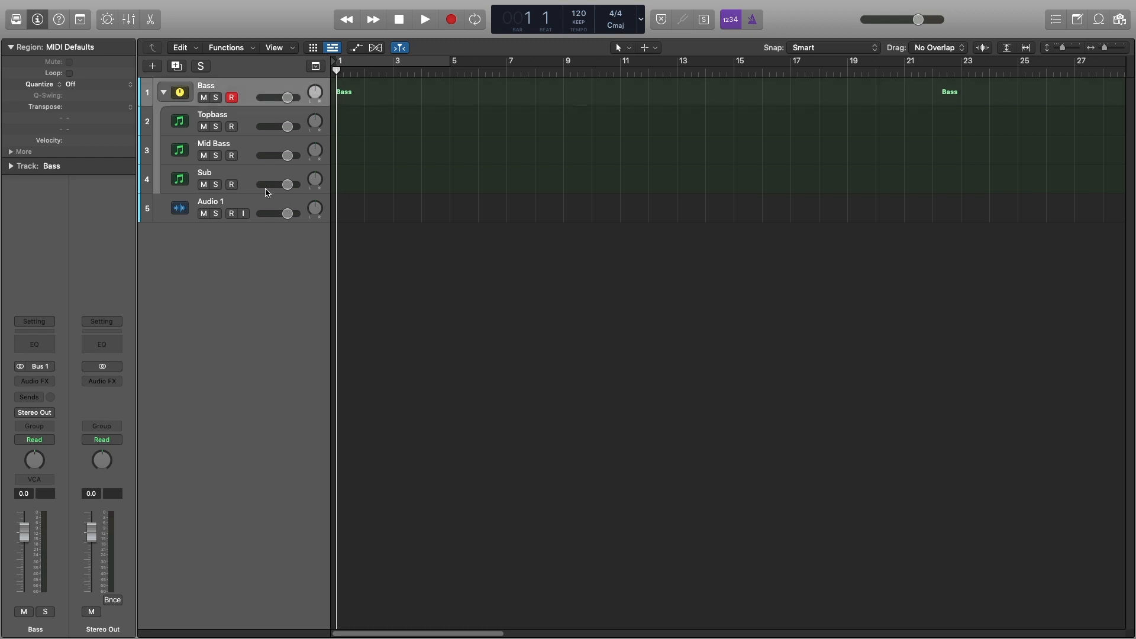
click(164, 93)
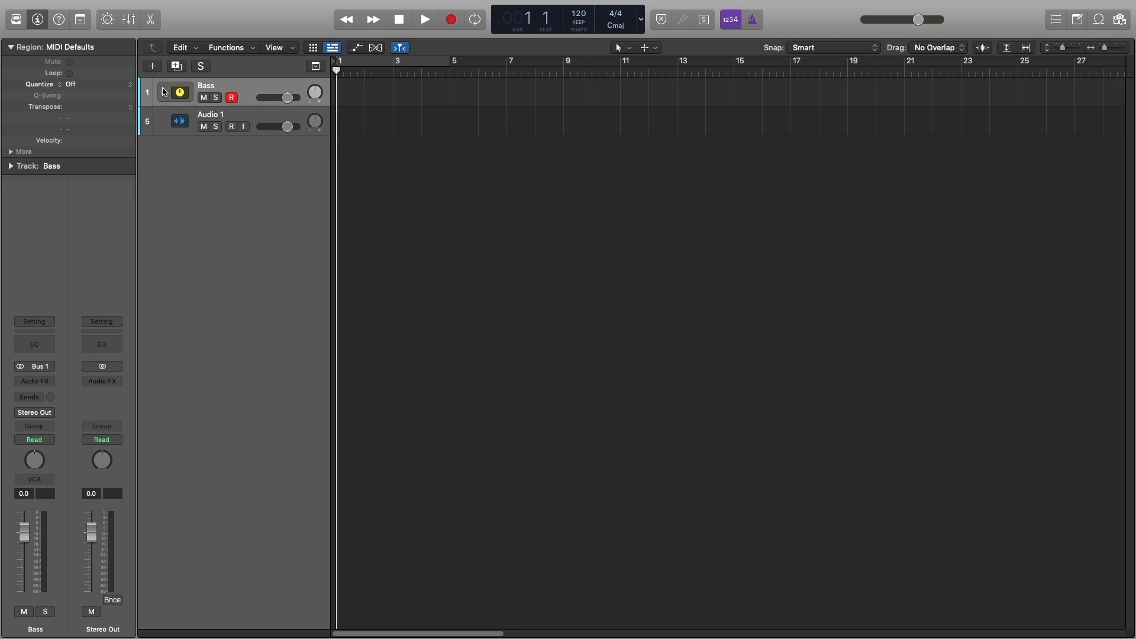
- View the Quick Help for the Play button and close it, and briefly show and hide the toolbar
click(59, 20)
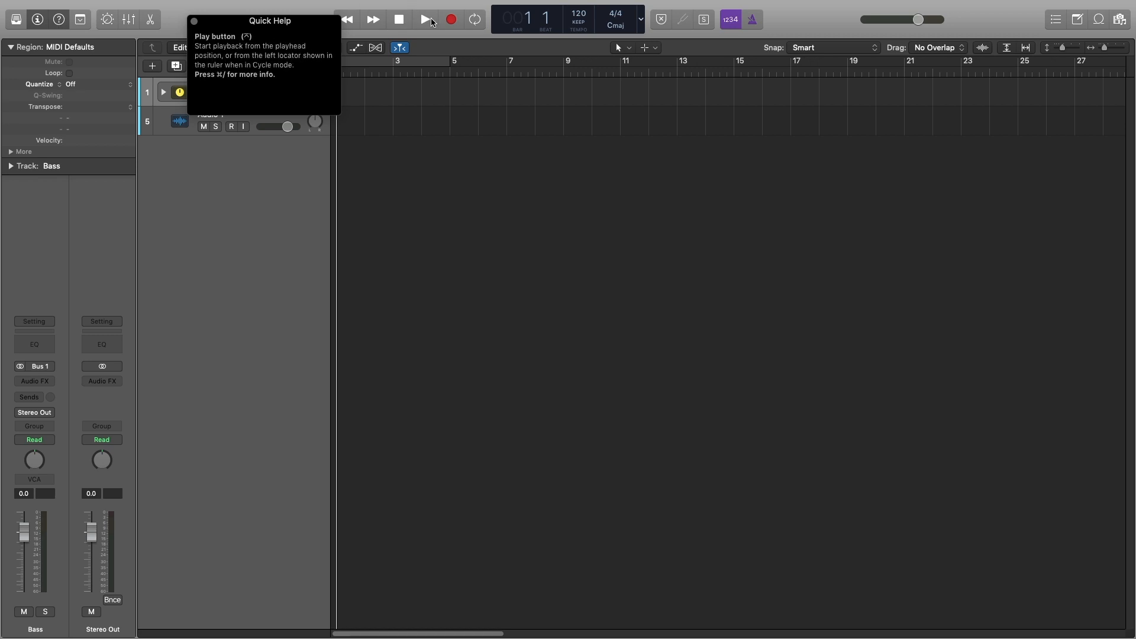
click(60, 21)
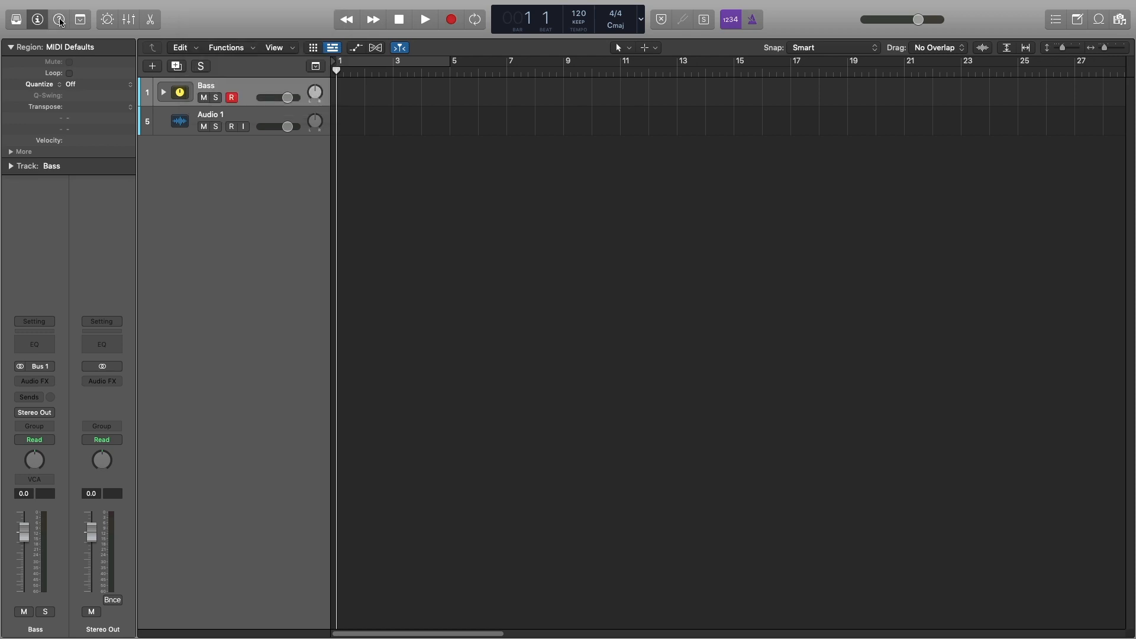
click(81, 20)
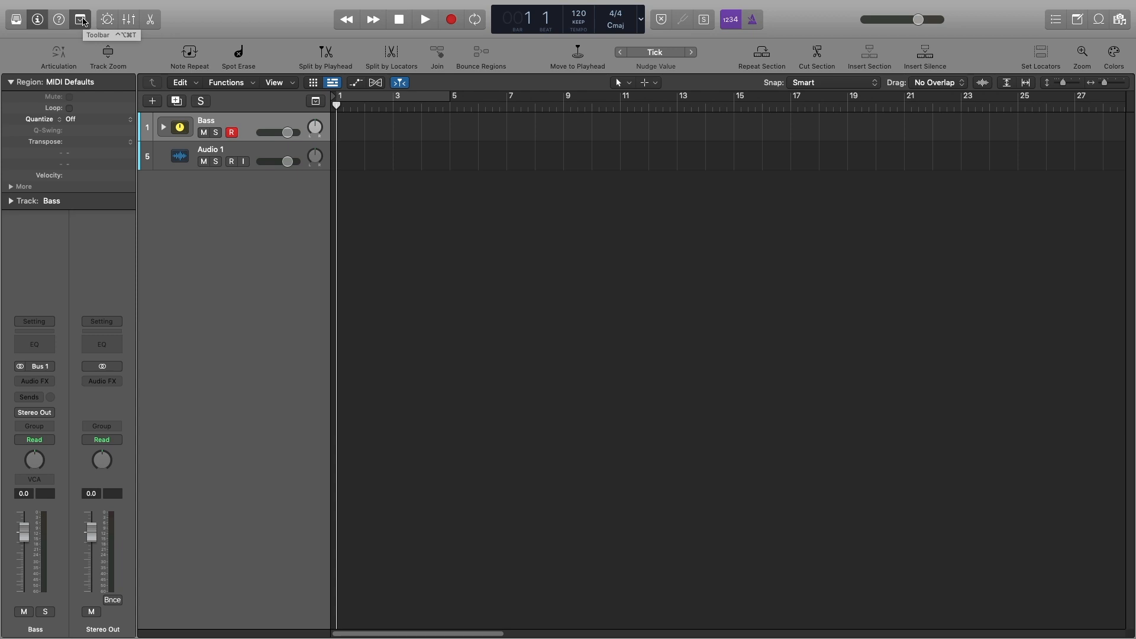
click(83, 20)
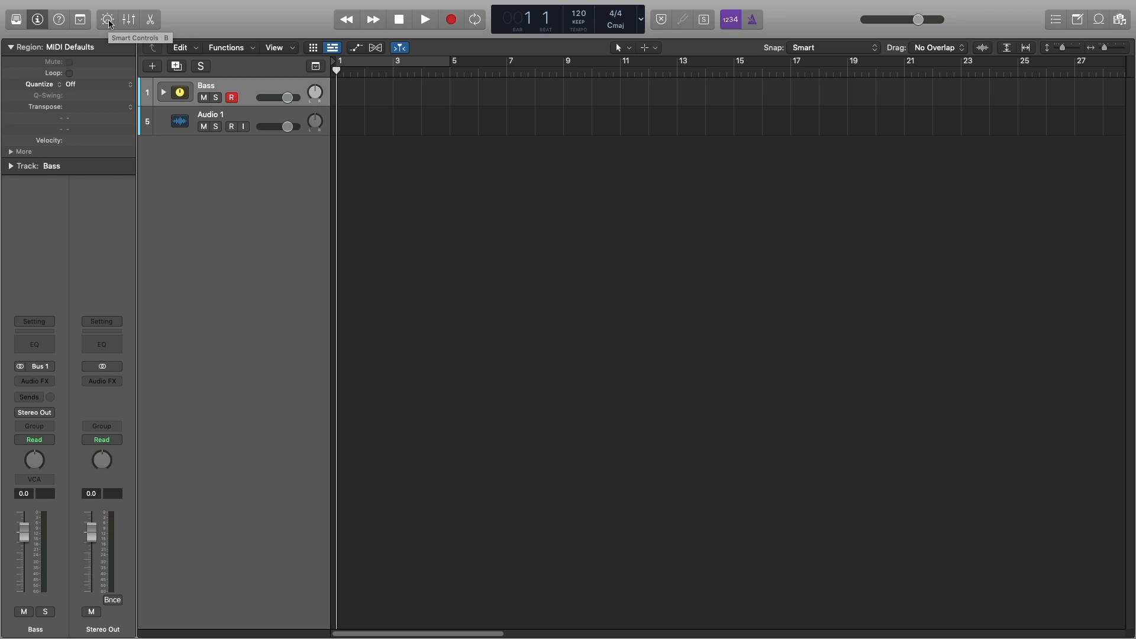
- Show the EQ view in the Smart Controls for the Bass stack and close the Smart Controls
click(107, 21)
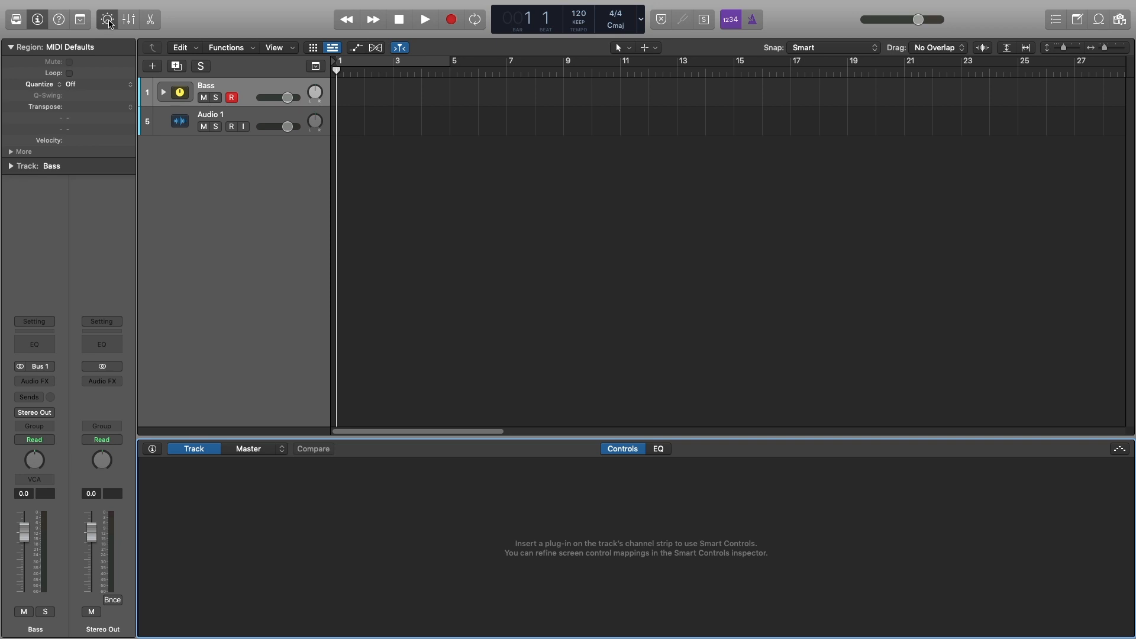
click(657, 448)
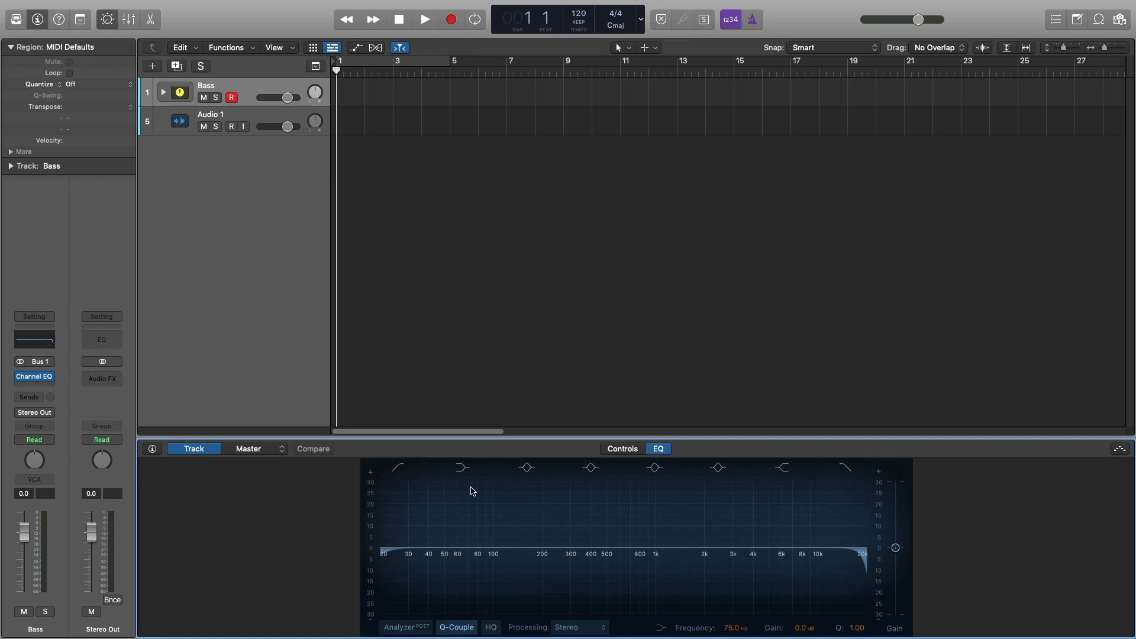
click(110, 21)
- Show the Mixer with the project's channel strips and hide it again
click(129, 20)
click(129, 20)
click(129, 21)
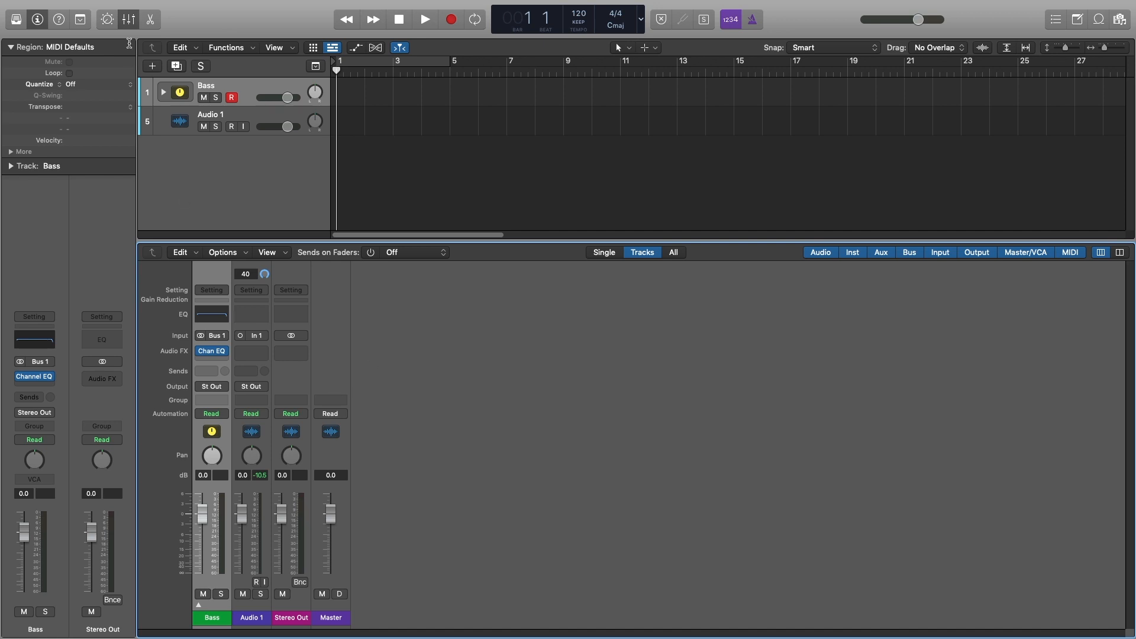
click(129, 20)
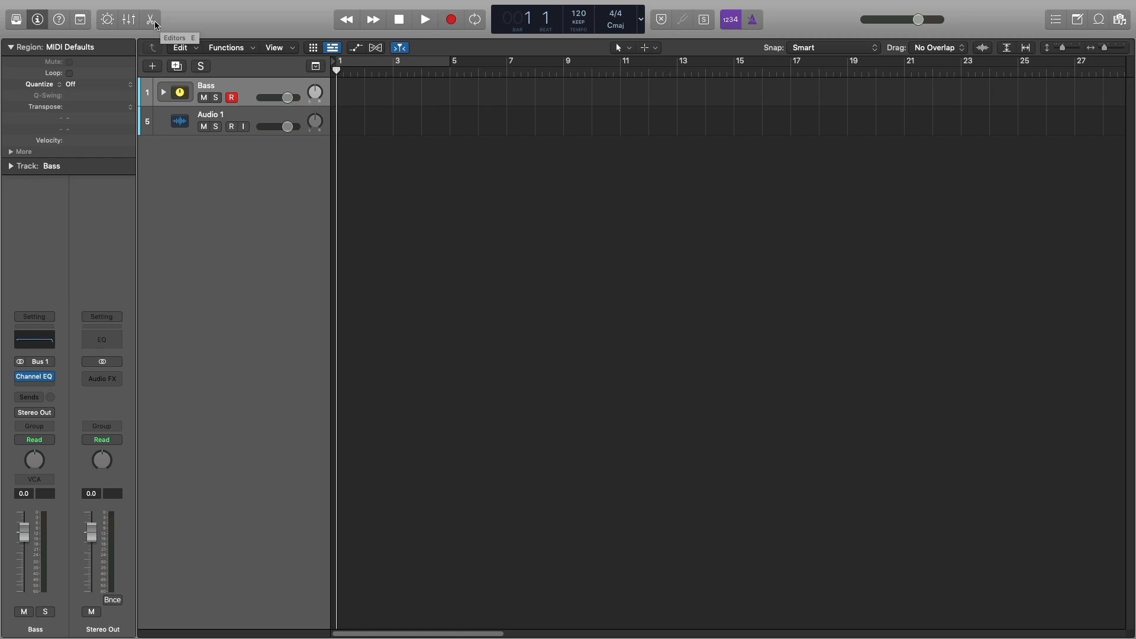
- View the Piano Roll for the Bass stack and the audio track editor for Audio 1, and close the editors
click(152, 21)
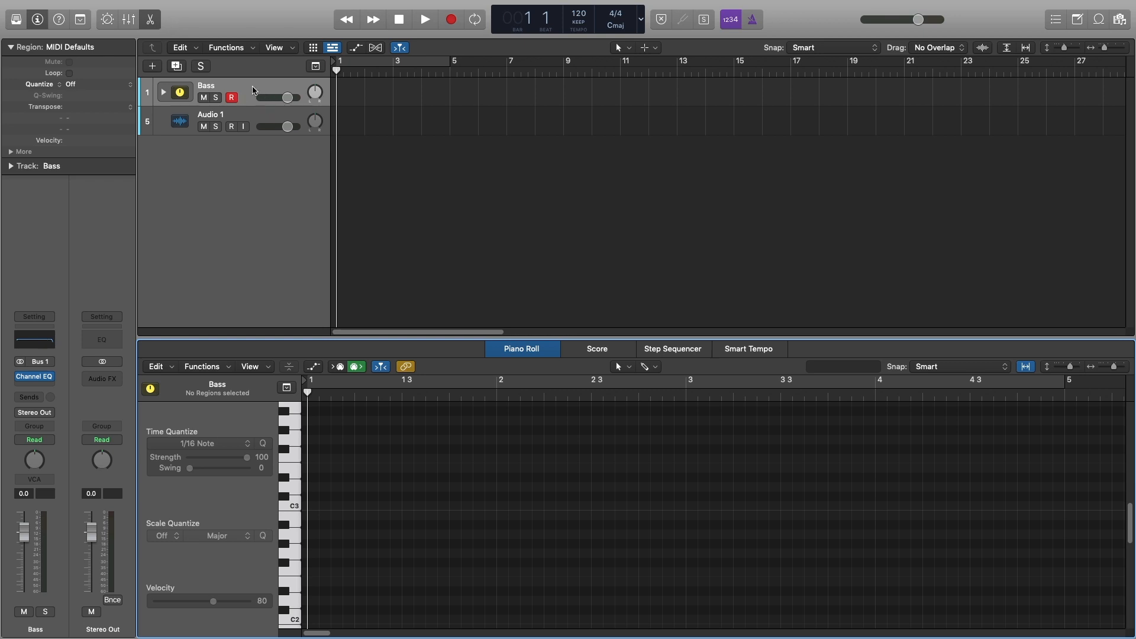
click(259, 118)
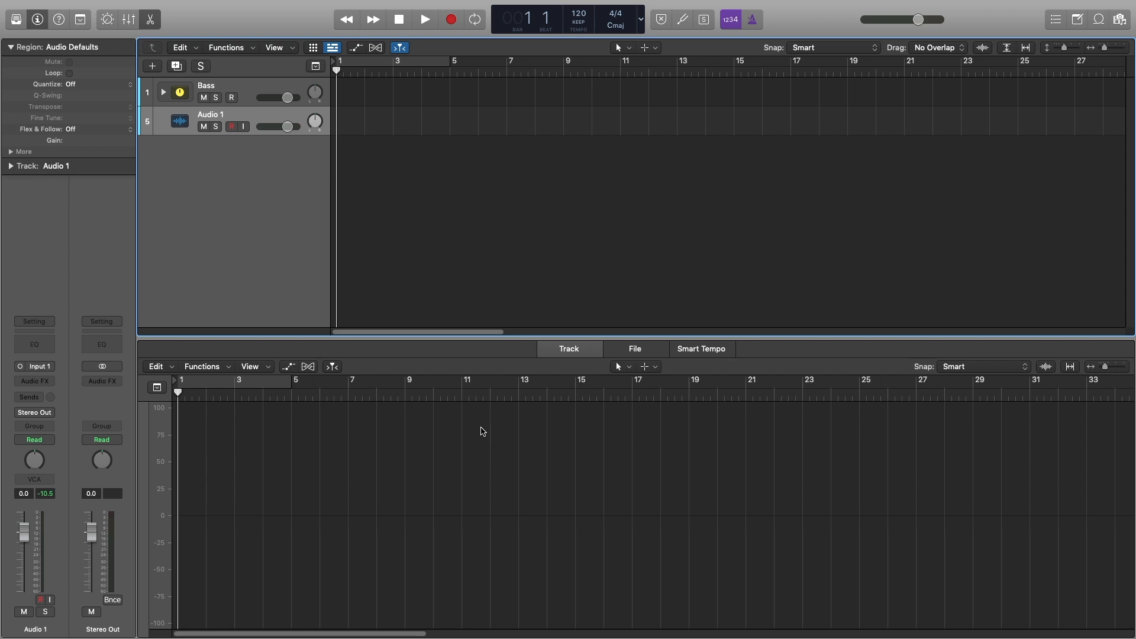
key(e)
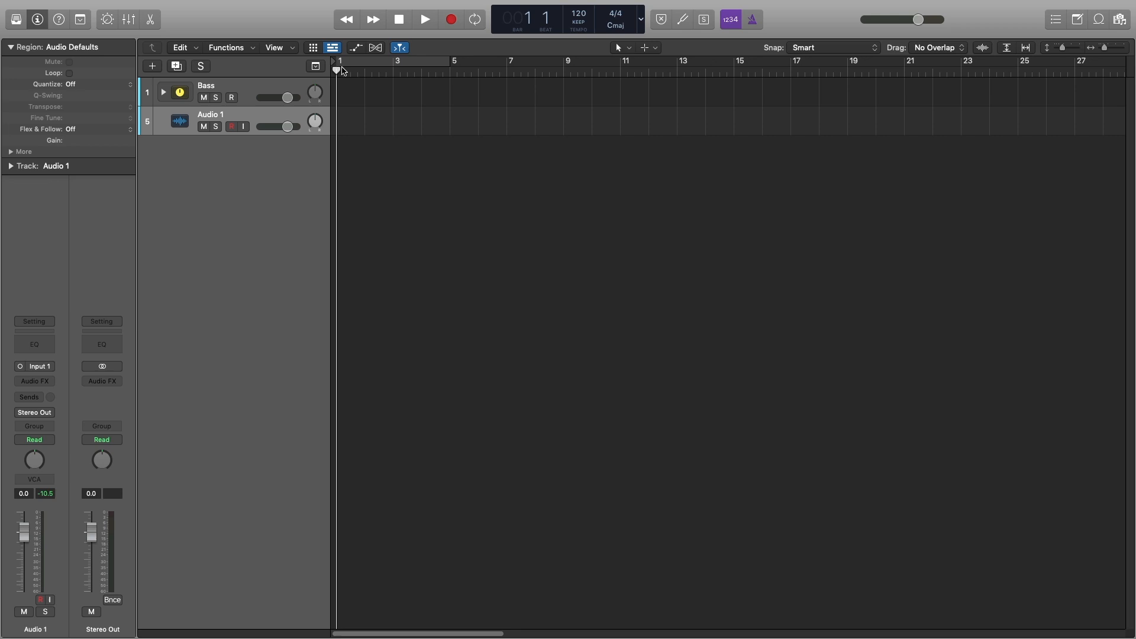
- Move the playhead to position 8 2 2 1 and switch the control bar display to Custom
drag(336, 71, 542, 90)
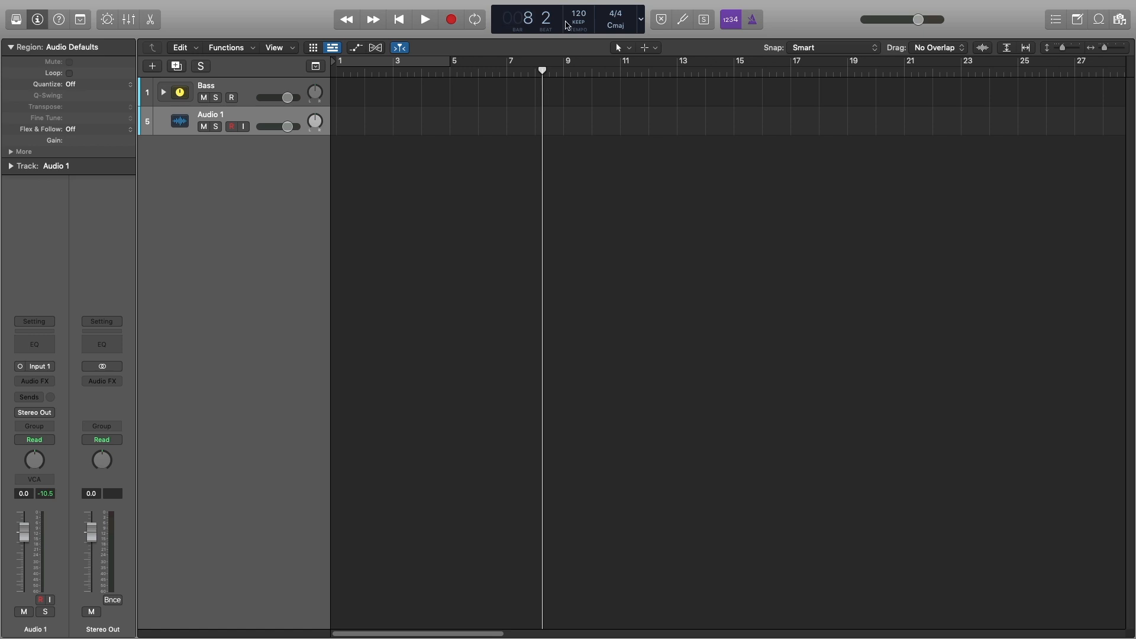
click(642, 20)
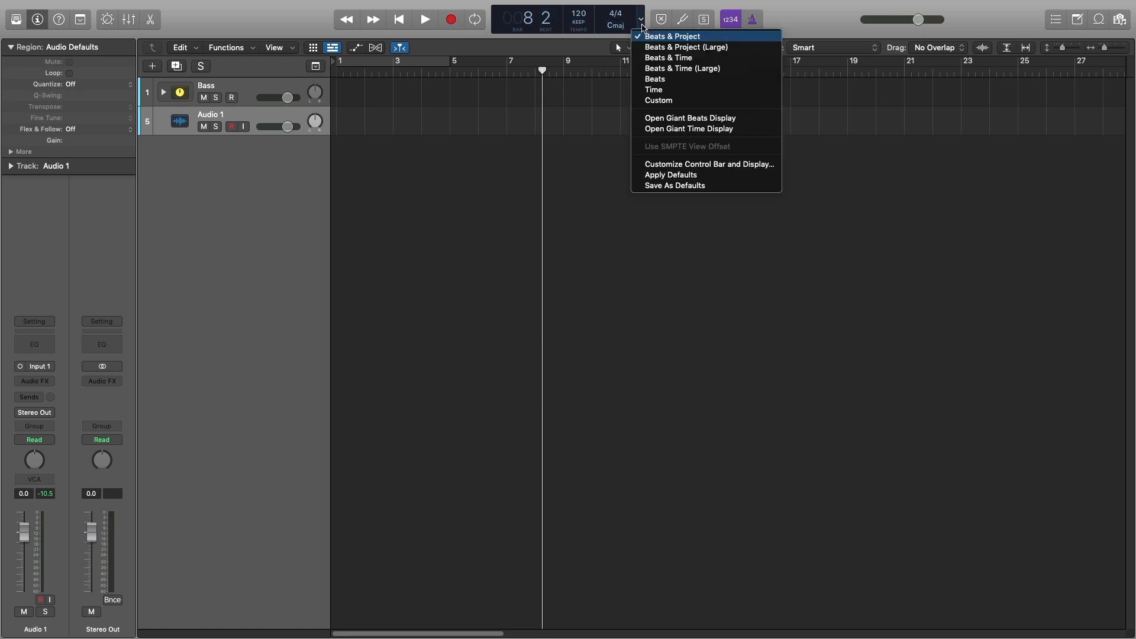
click(691, 100)
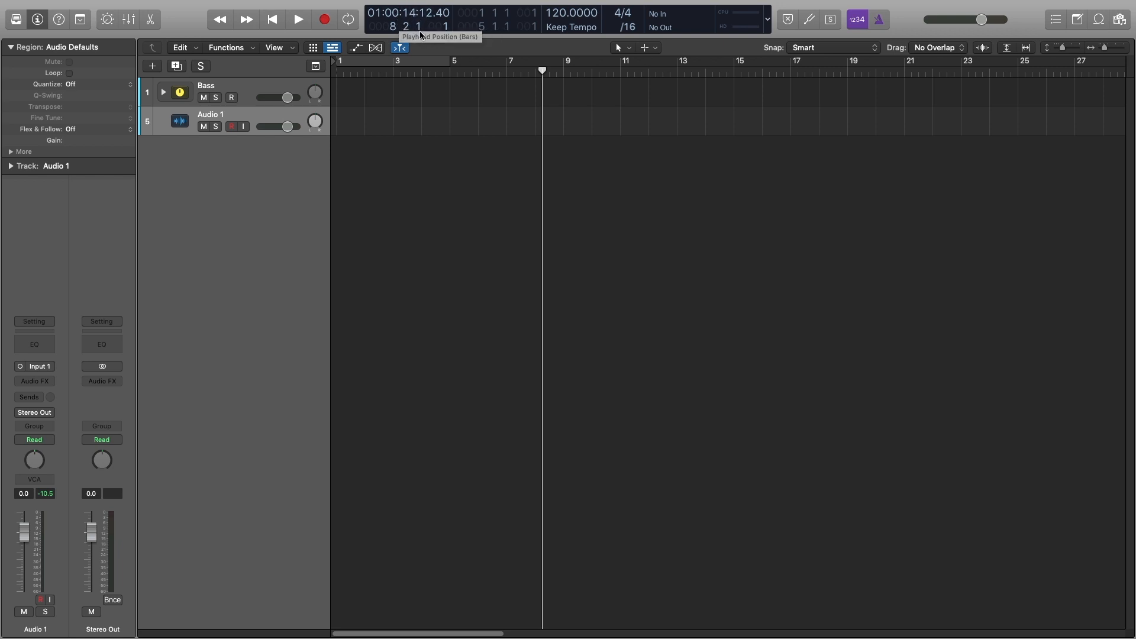
drag(416, 27, 419, 23)
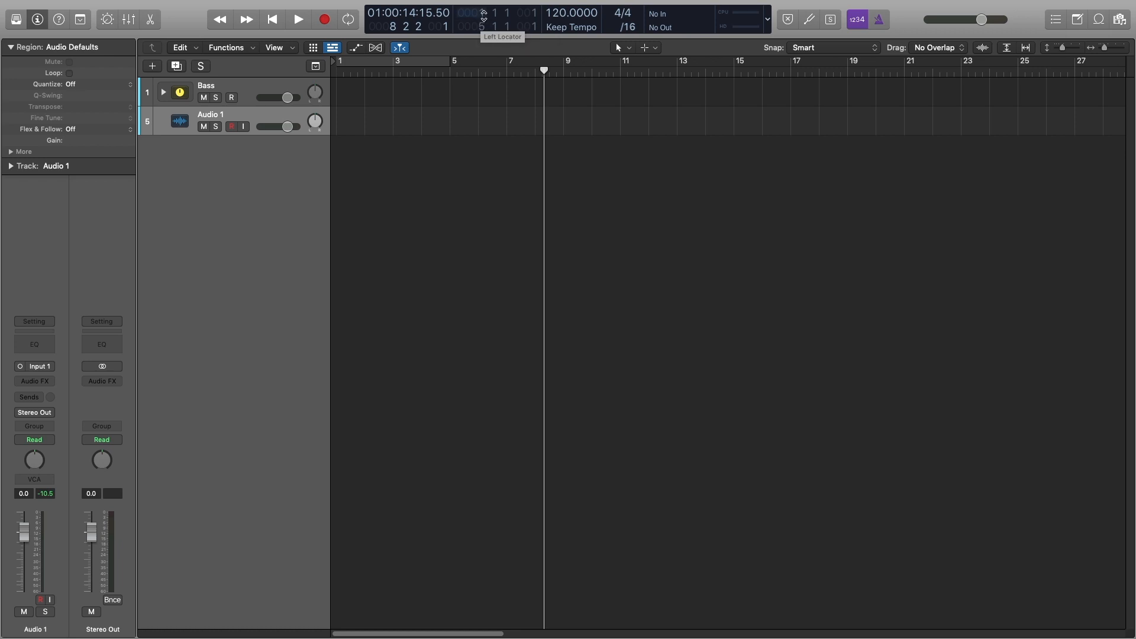
- Toggle cycle mode off and on, and move the cycle area to span bars 5 to 9
click(418, 64)
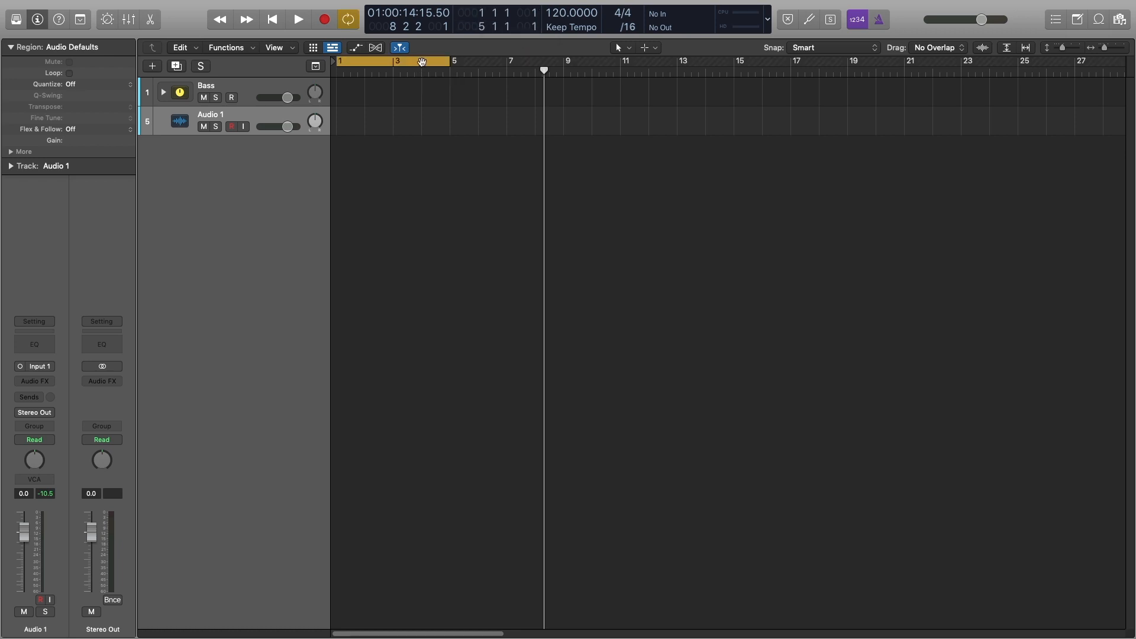
click(348, 22)
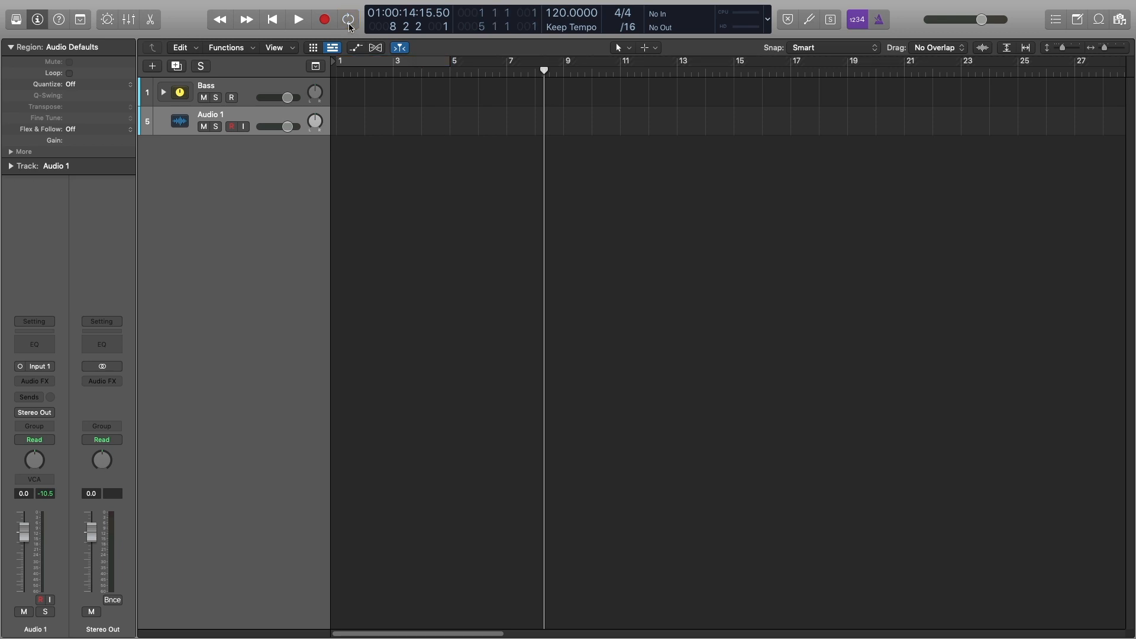
click(348, 22)
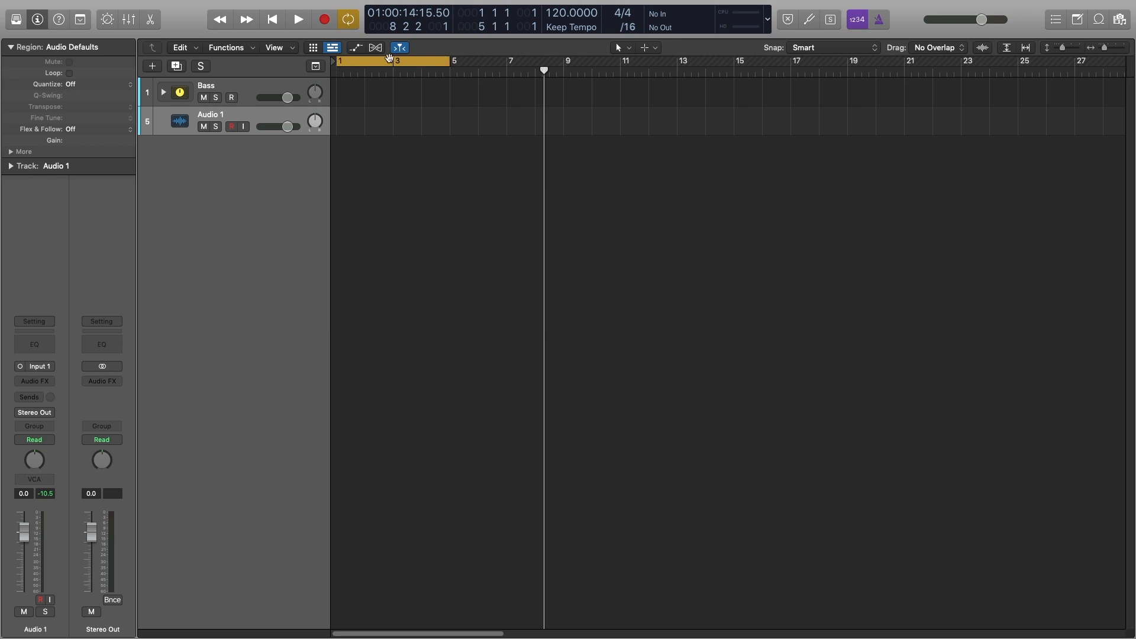
drag(378, 62, 502, 64)
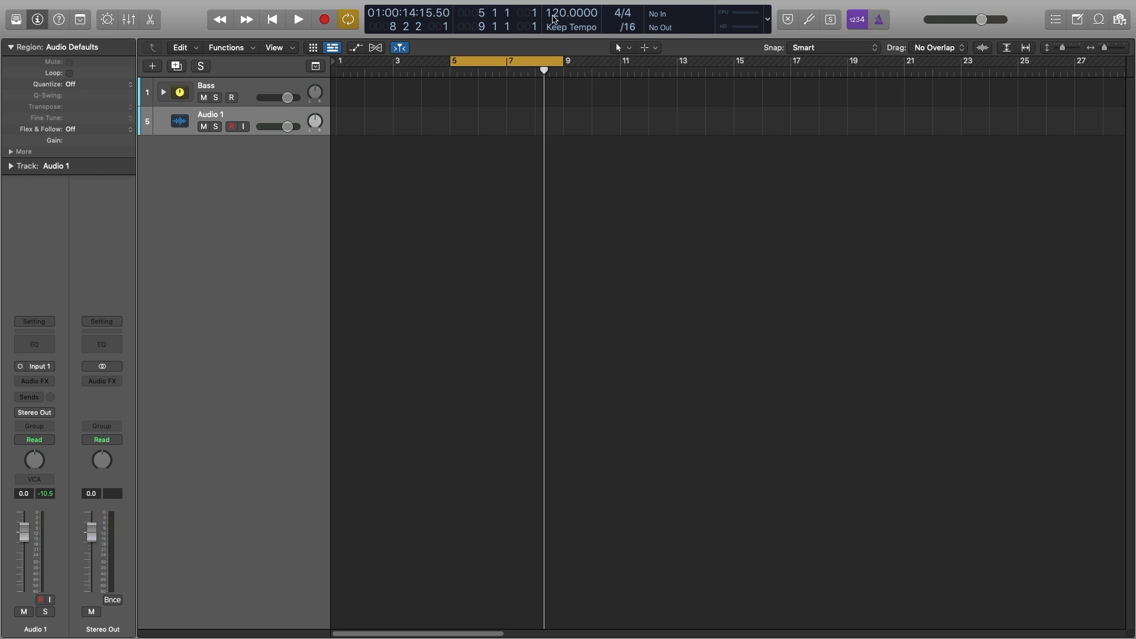
- Try adjusting the project tempo and set it to 120
drag(561, 17, 559, 12)
double_click(575, 16)
text(120)
key(Return)
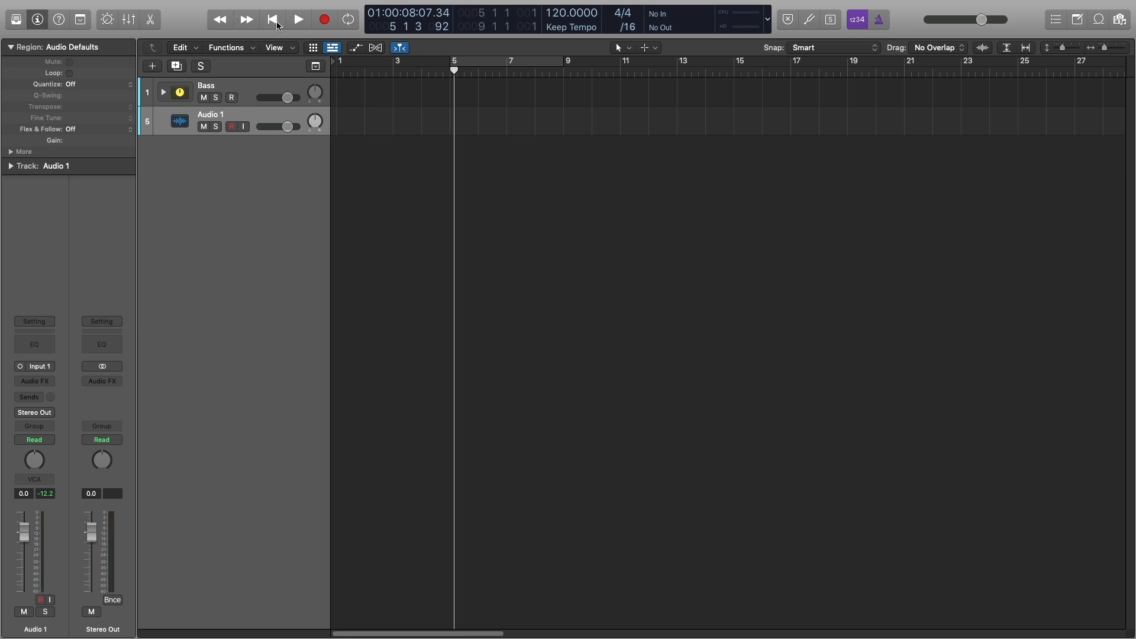
- Turn cycle mode on and briefly test recording and playback with Audio 1 selected
click(349, 19)
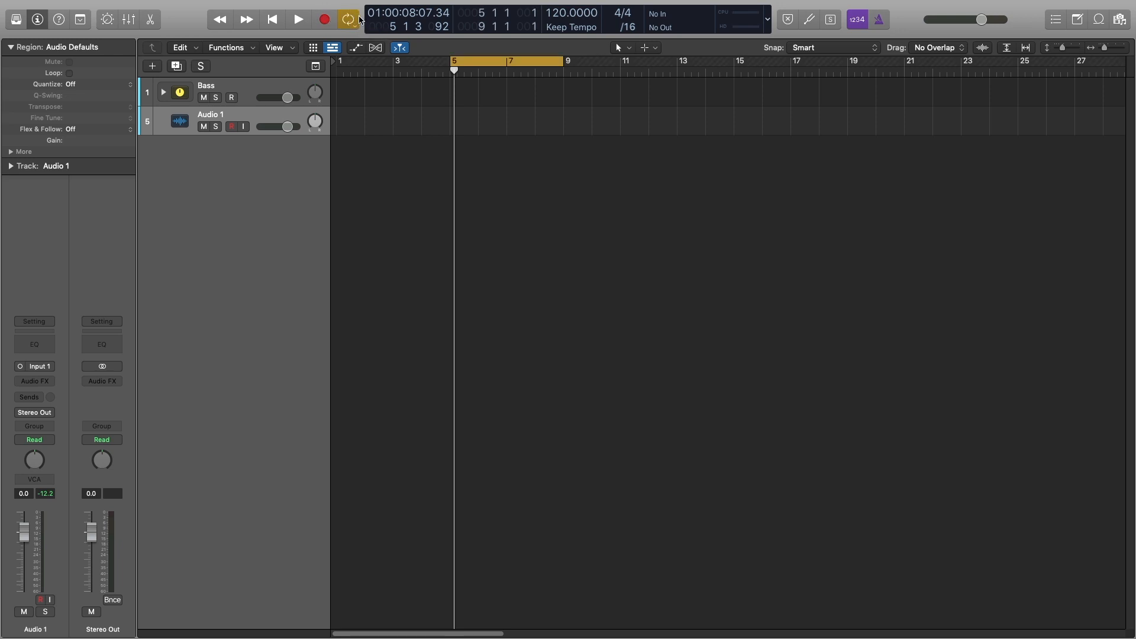
click(324, 20)
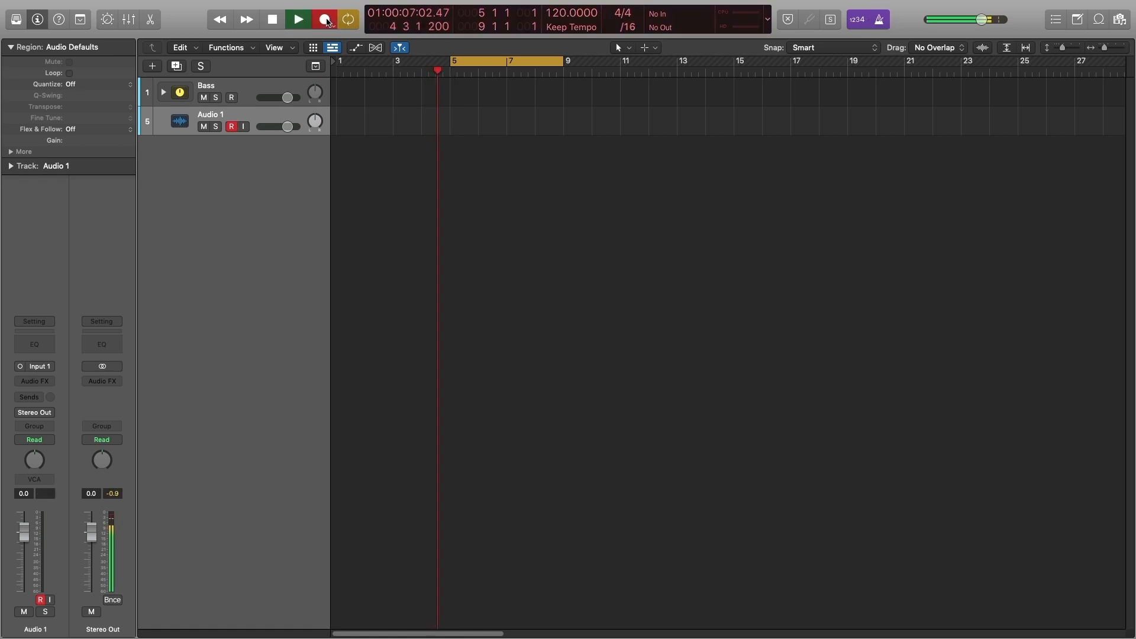
click(327, 21)
click(299, 19)
click(271, 20)
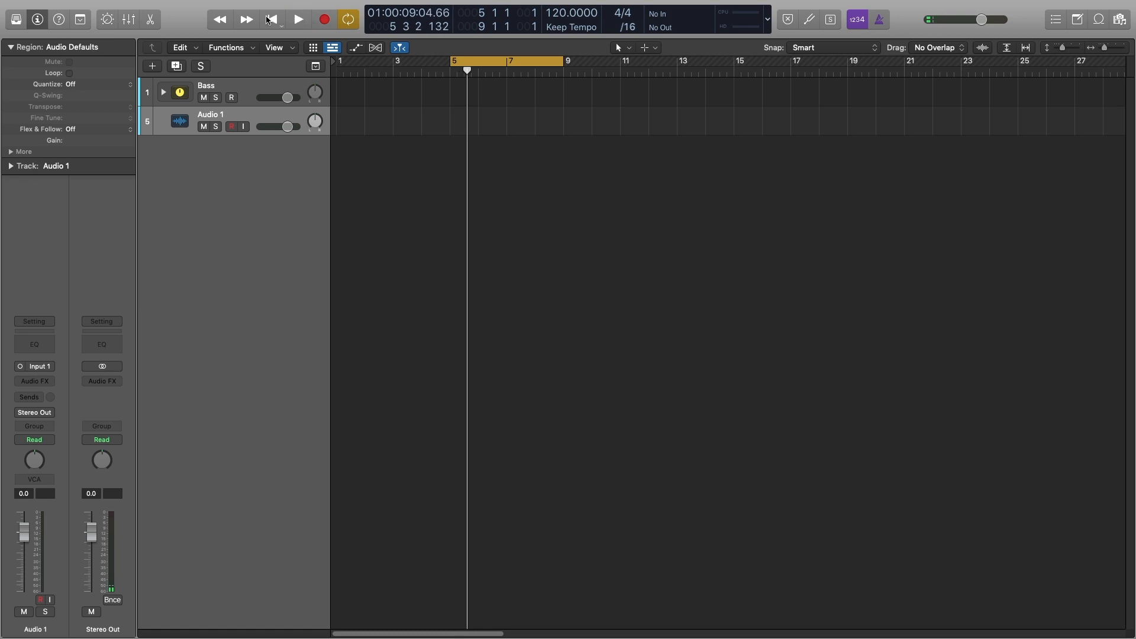
- Step the playhead forward and backward bar by bar along the timeline
key(period)
key(period)
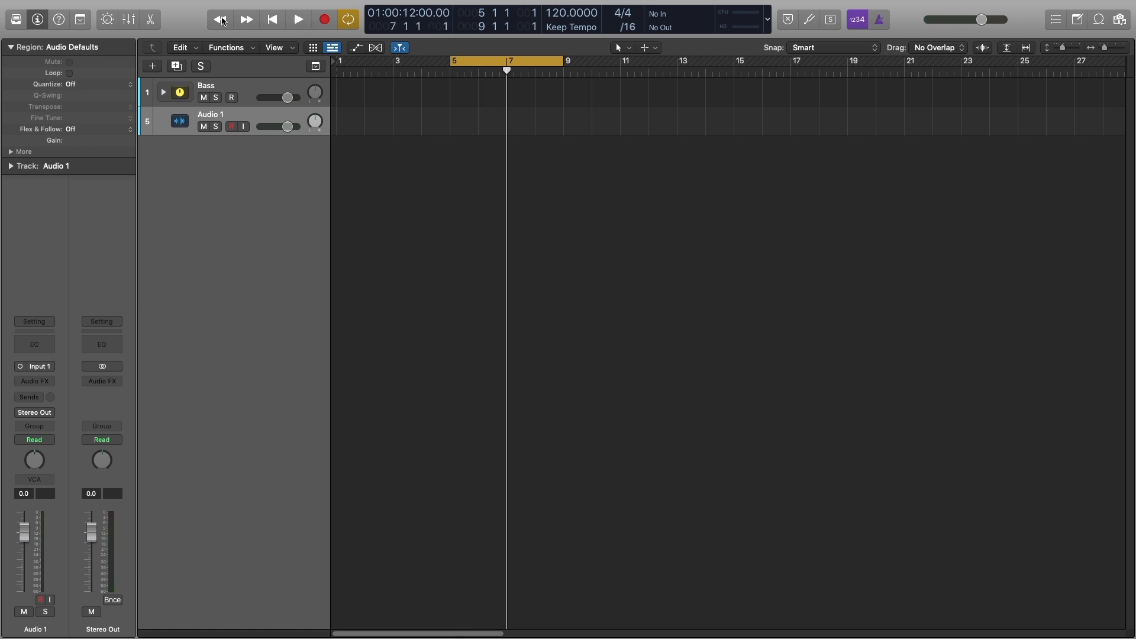
key(period)
key(comma)
key(comma)
key(comma)
key(period)
key(period)
key(period)
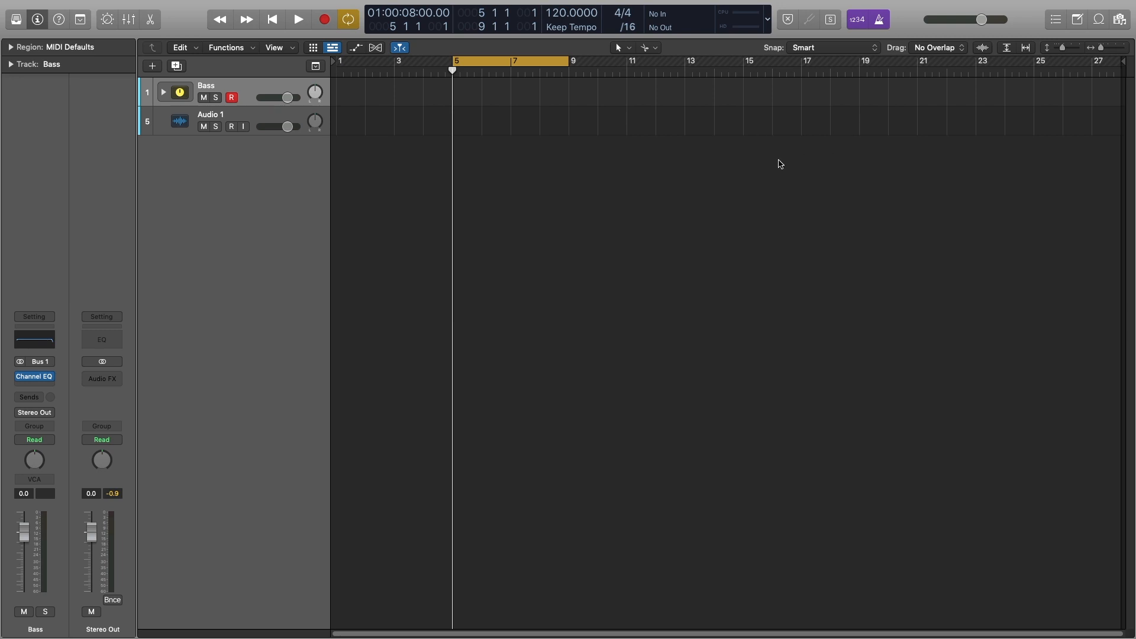
- Toggle the metronome click and count-in, and test recording on the Bass track with the click off and on
click(882, 25)
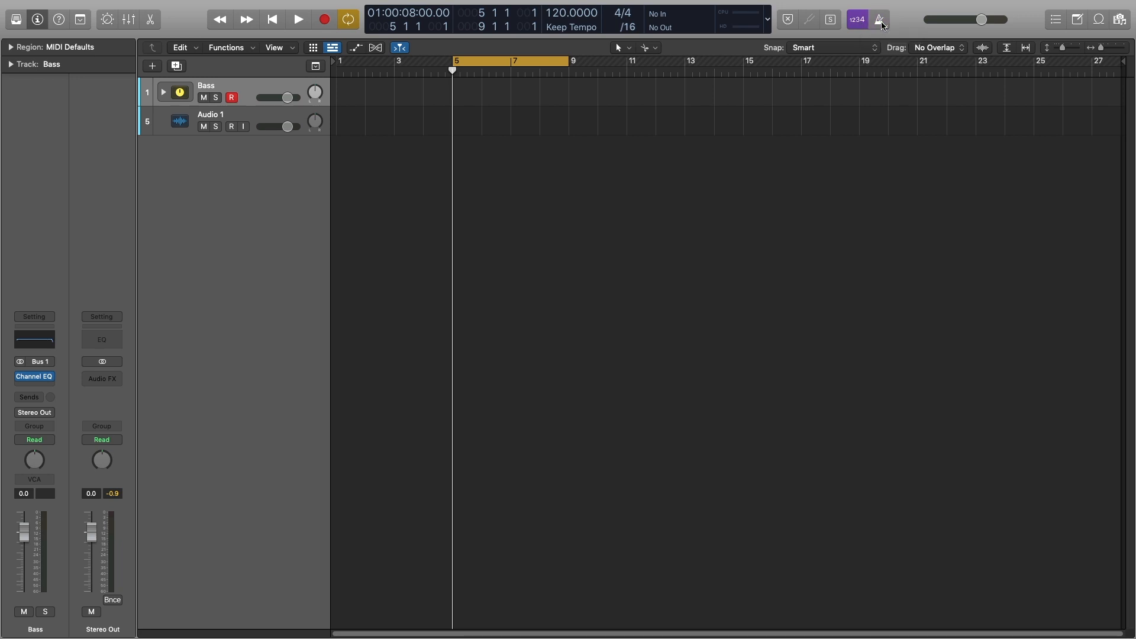
click(883, 26)
click(857, 22)
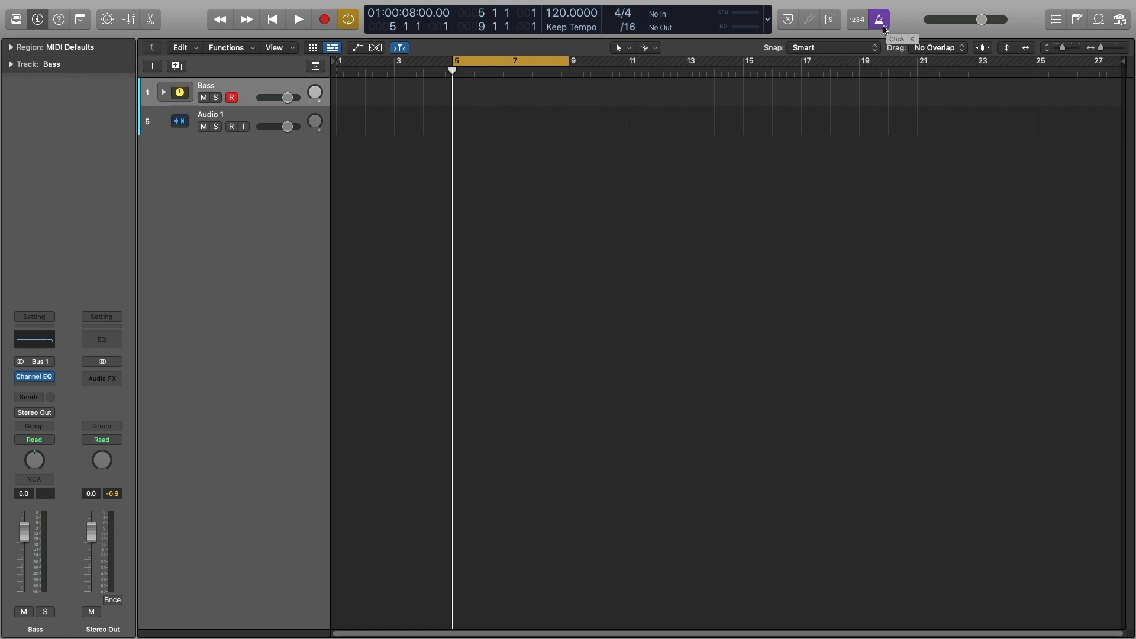
click(879, 19)
key(r)
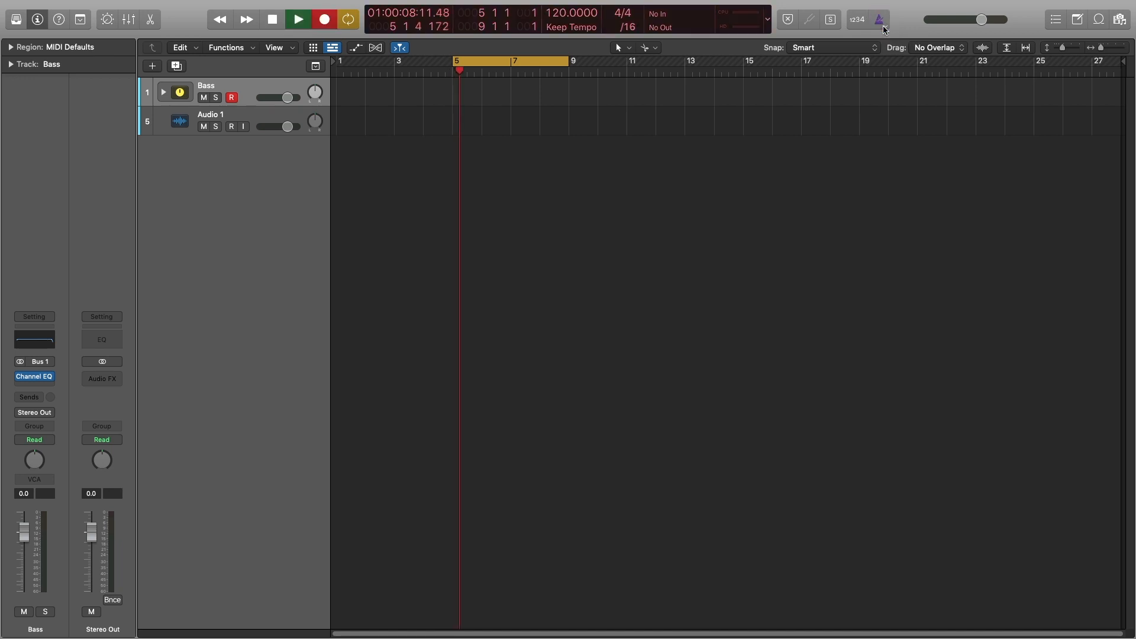
click(884, 27)
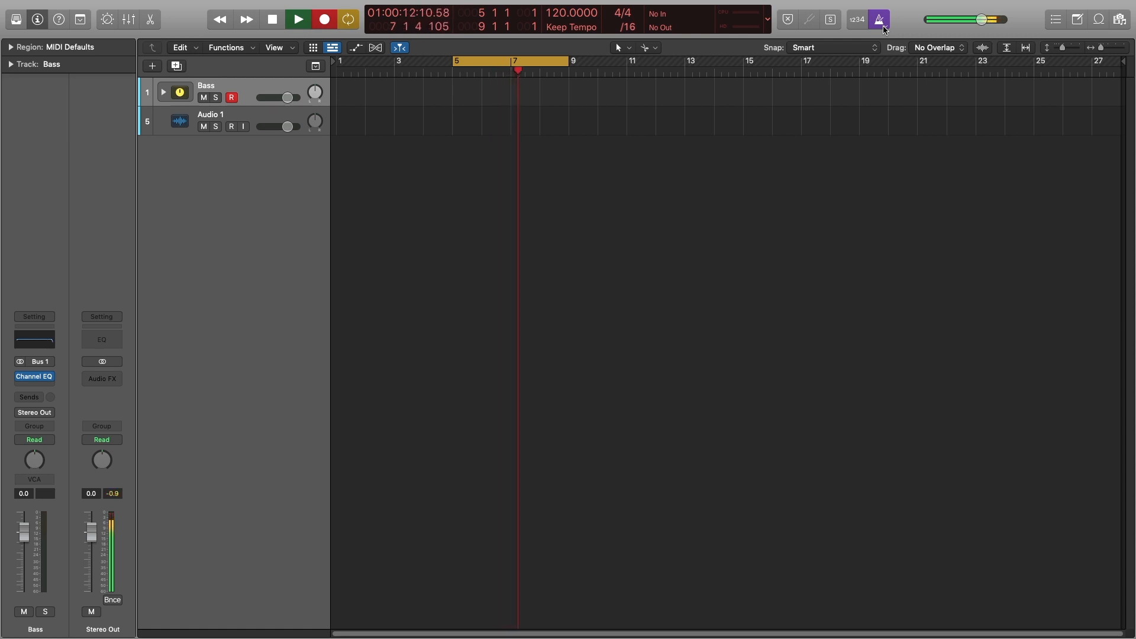
key(space)
click(883, 24)
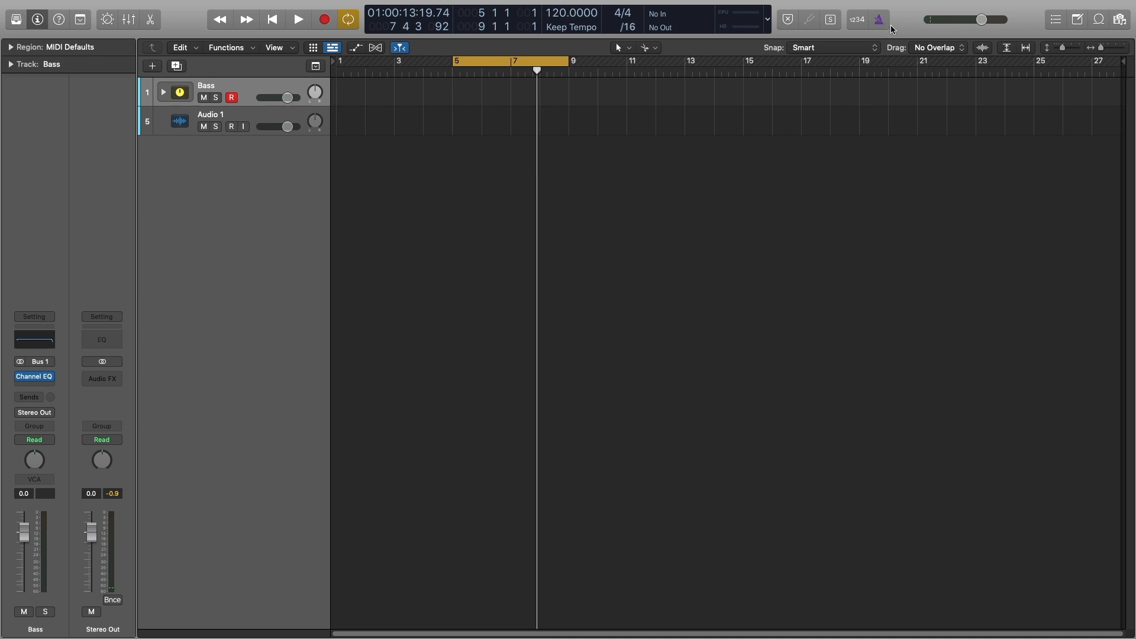
- Enable the count-in with the metronome click off, and briefly test recording on the Bass track
click(863, 25)
drag(428, 68, 570, 74)
key(r)
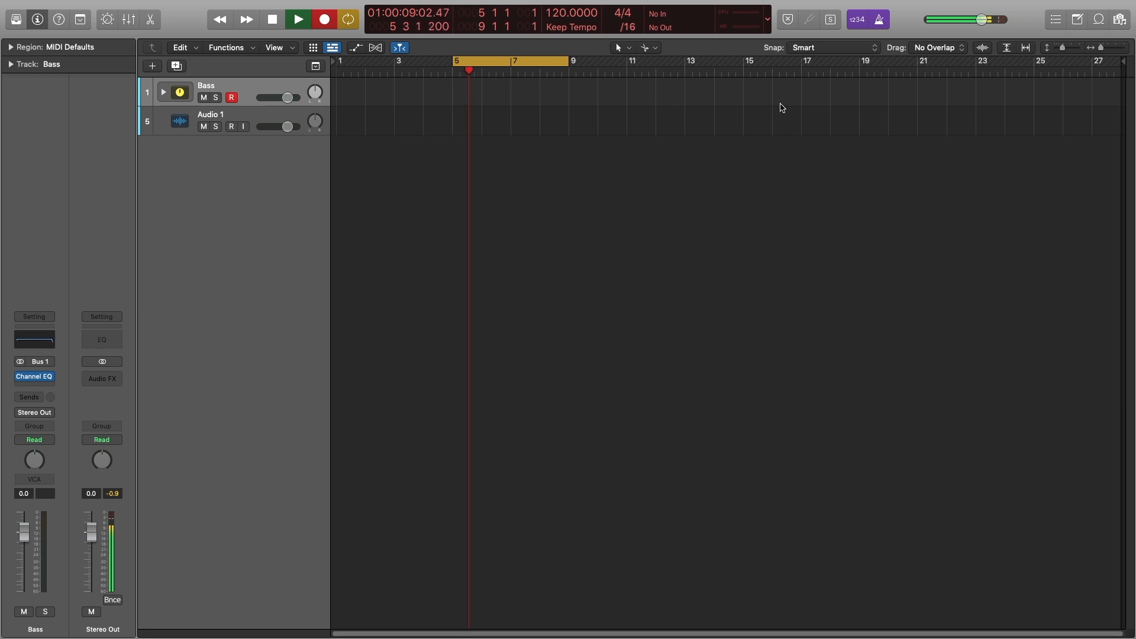
key(space)
click(876, 24)
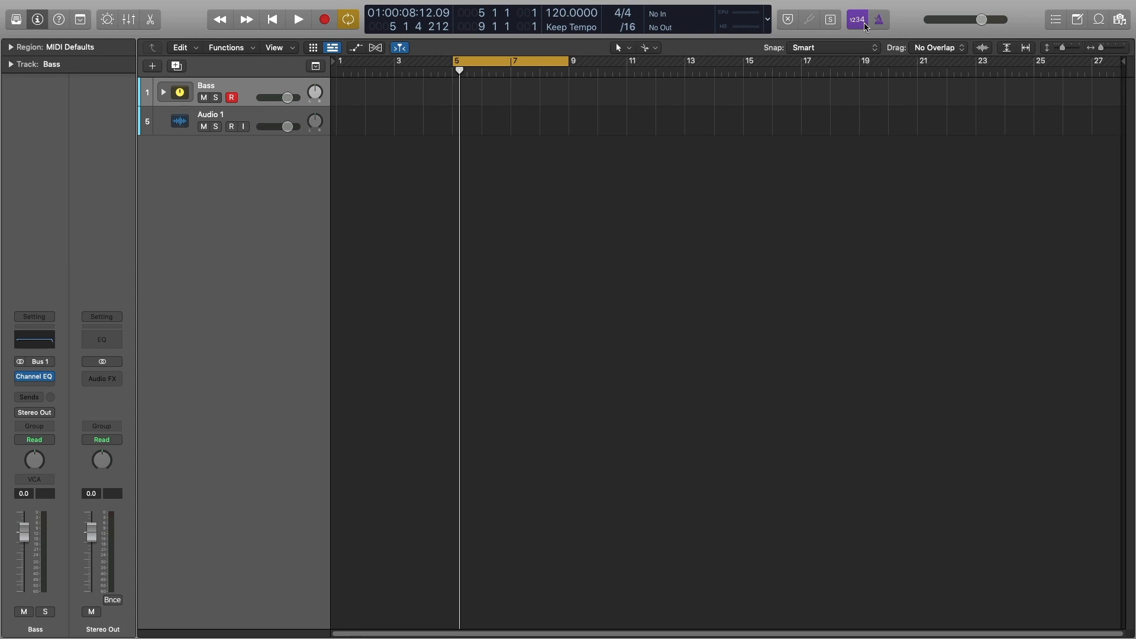
click(880, 26)
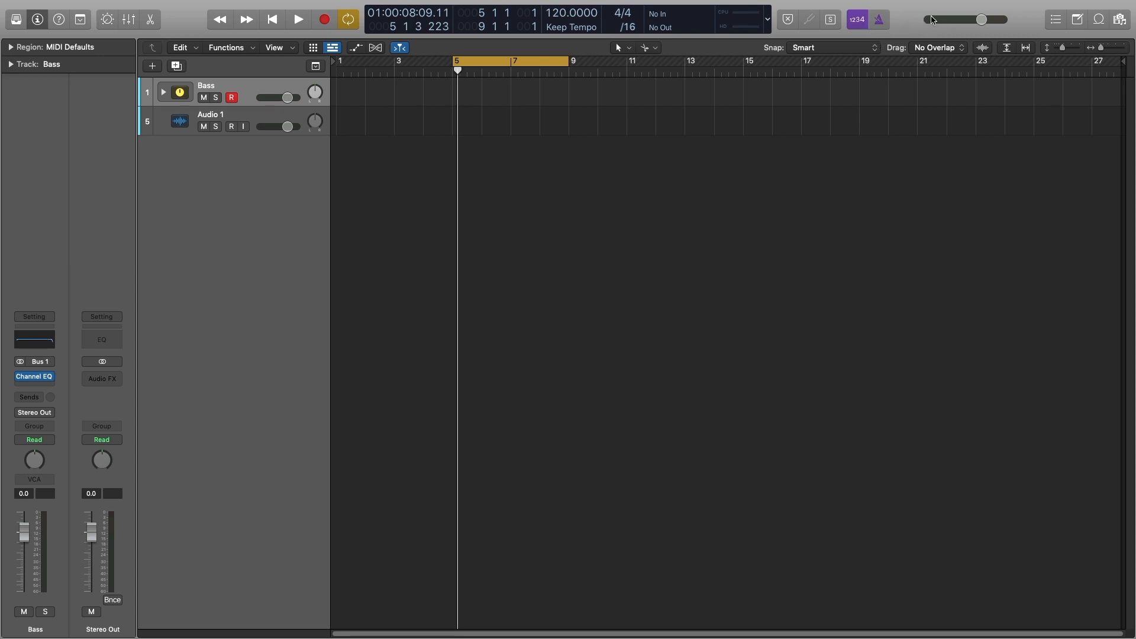
- Examine the master volume level, the event list and the track note pad, closing both panels again
mouse_move(981, 24)
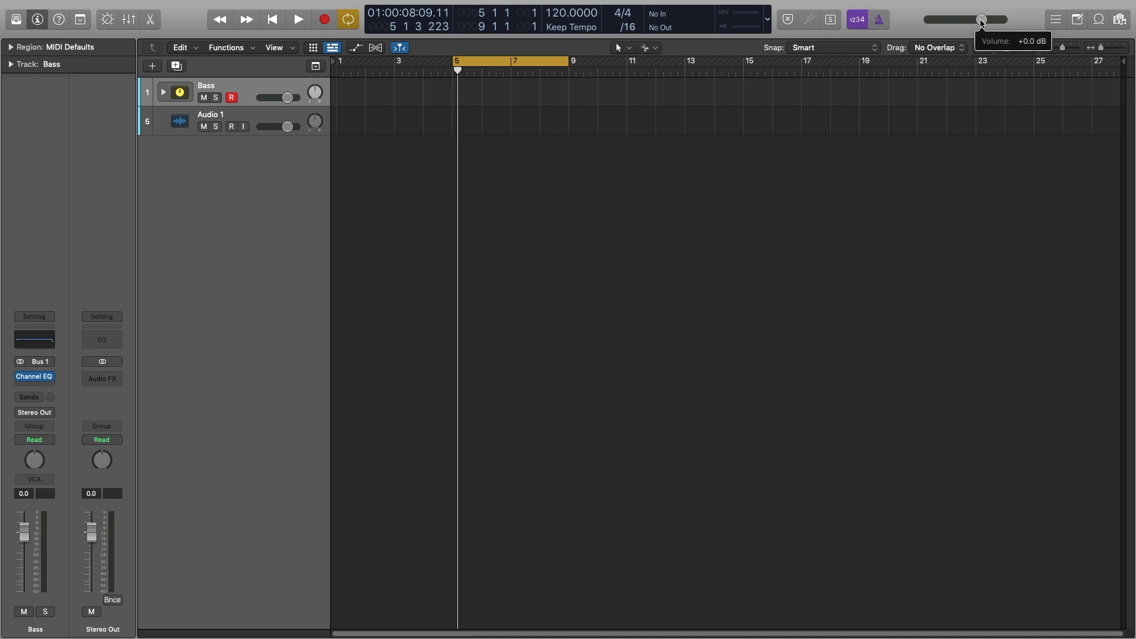
mouse_move(981, 24)
mouse_down()
mouse_move(959, 25)
mouse_move(981, 29)
mouse_up()
click(1056, 20)
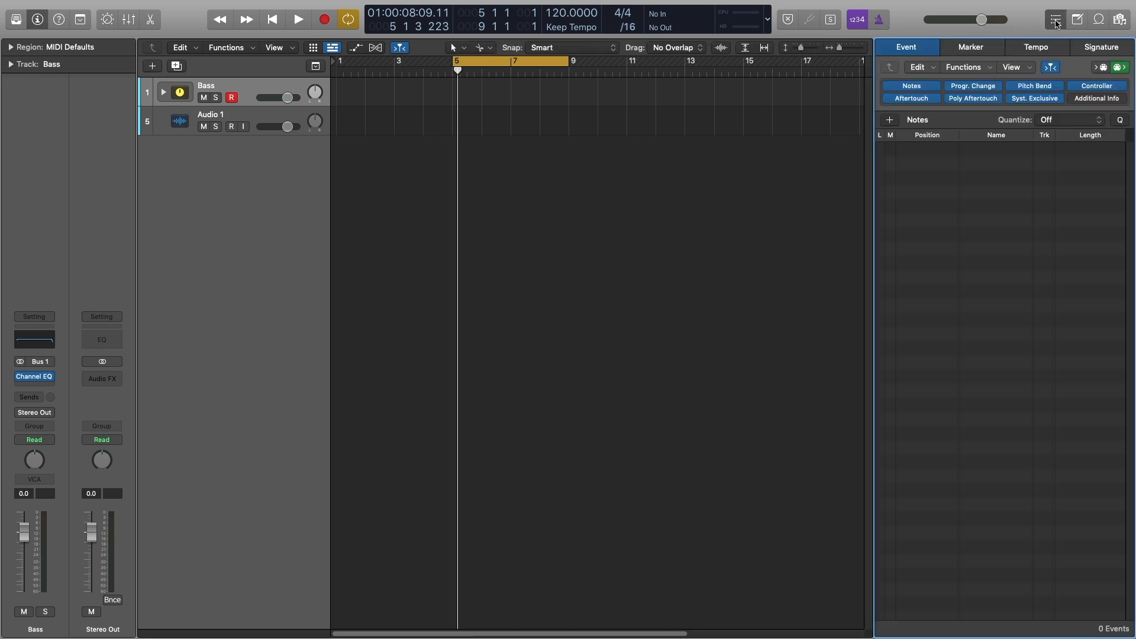
click(1057, 20)
click(1078, 20)
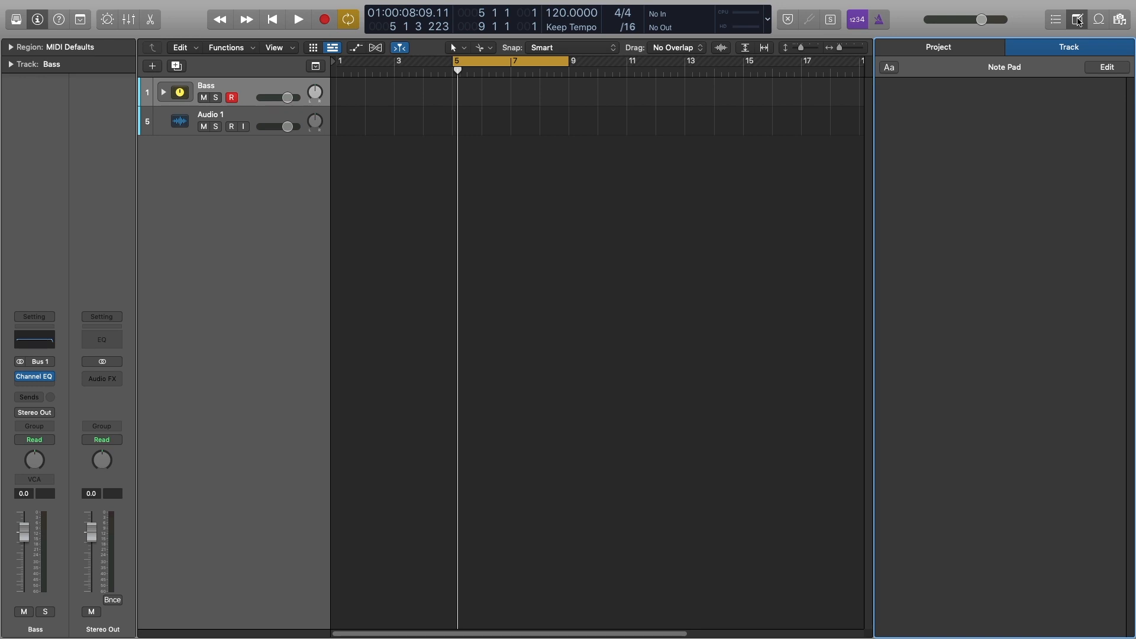
click(1078, 20)
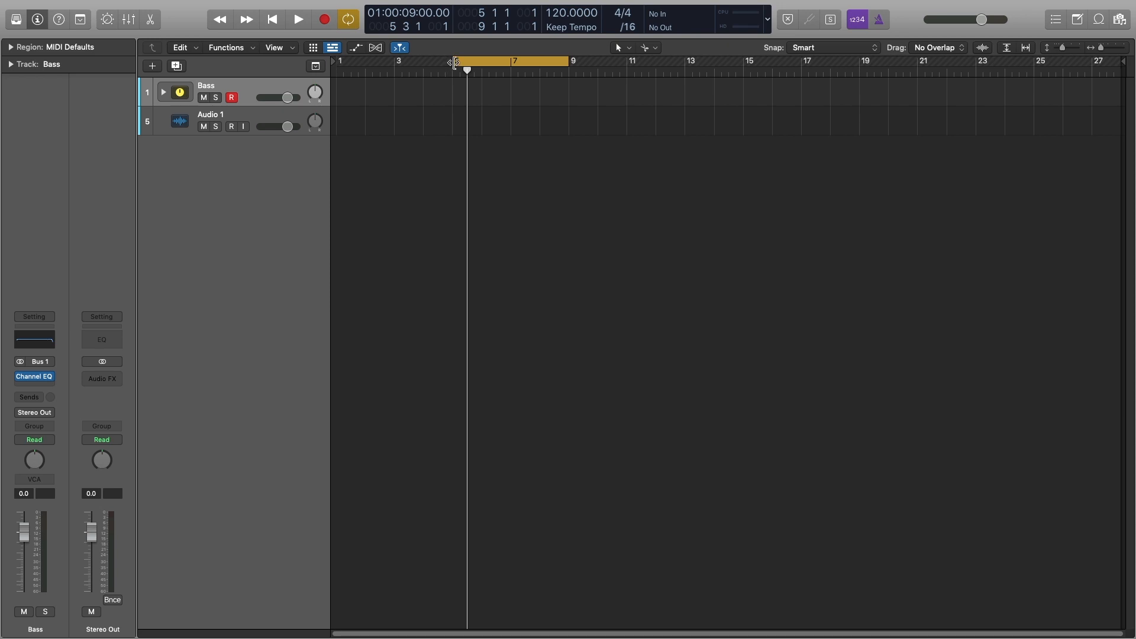
- Extend the cycle area to span bars 1 to 9 and delete the Bass track stack
drag(455, 64, 338, 83)
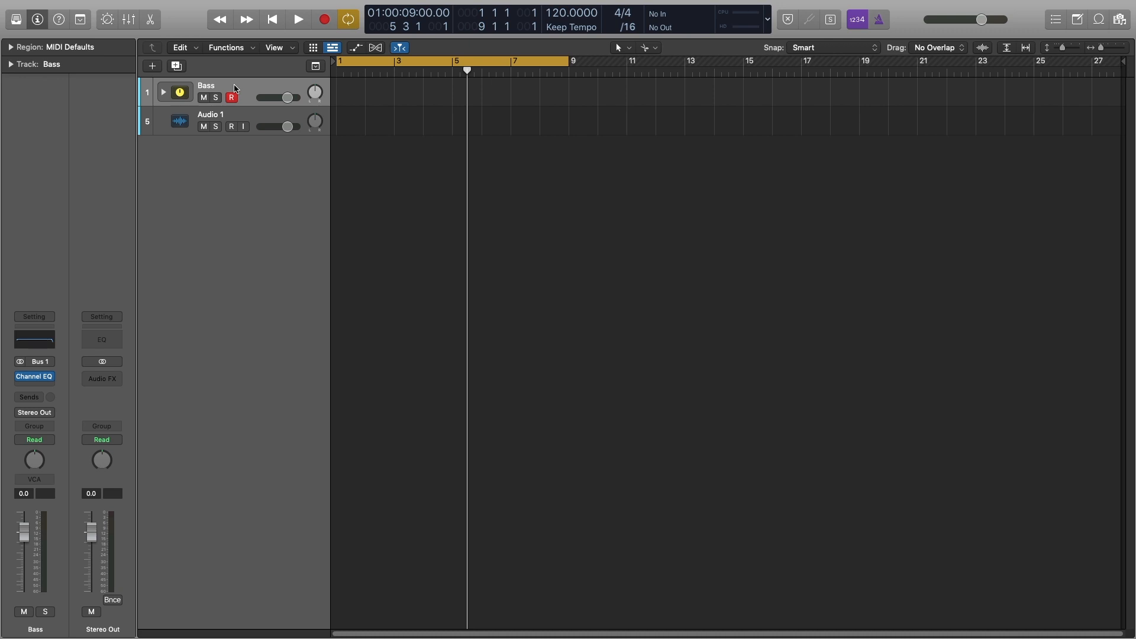
key(super+BackSpace)
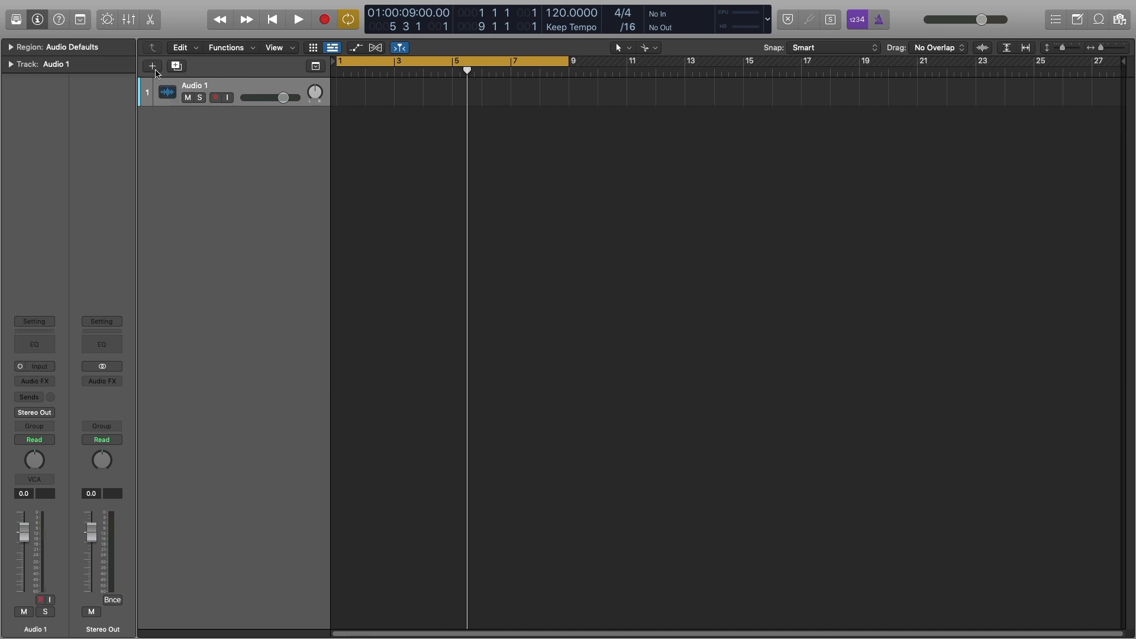
- Create a software instrument track with the Steinway Grand Piano sound and move it above Audio 1
key(alt+super+n)
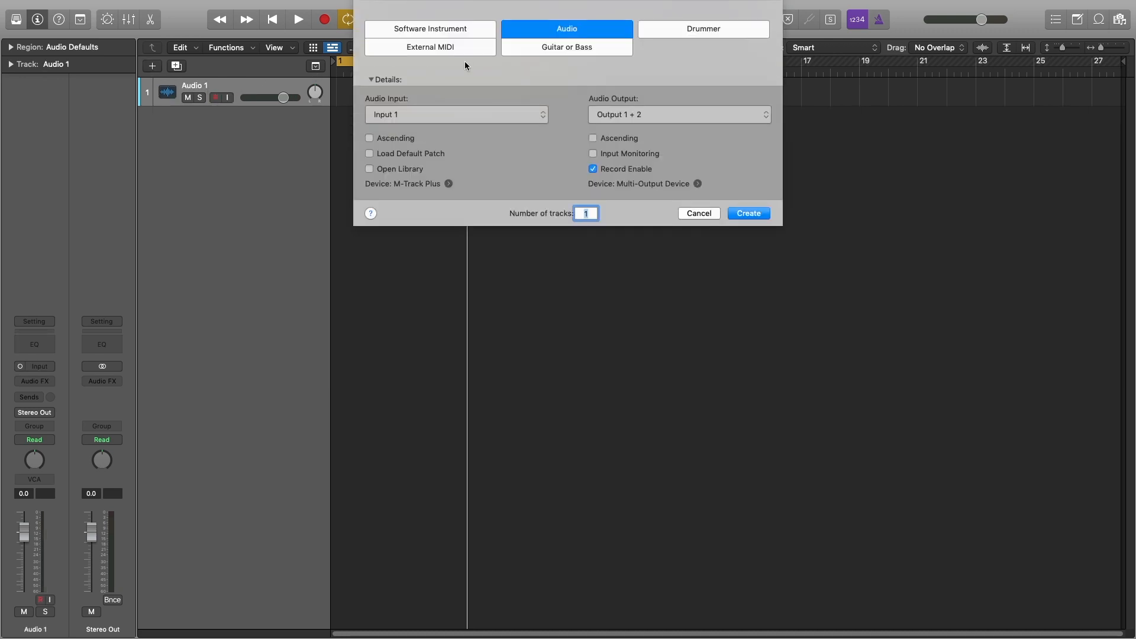
click(460, 27)
click(758, 183)
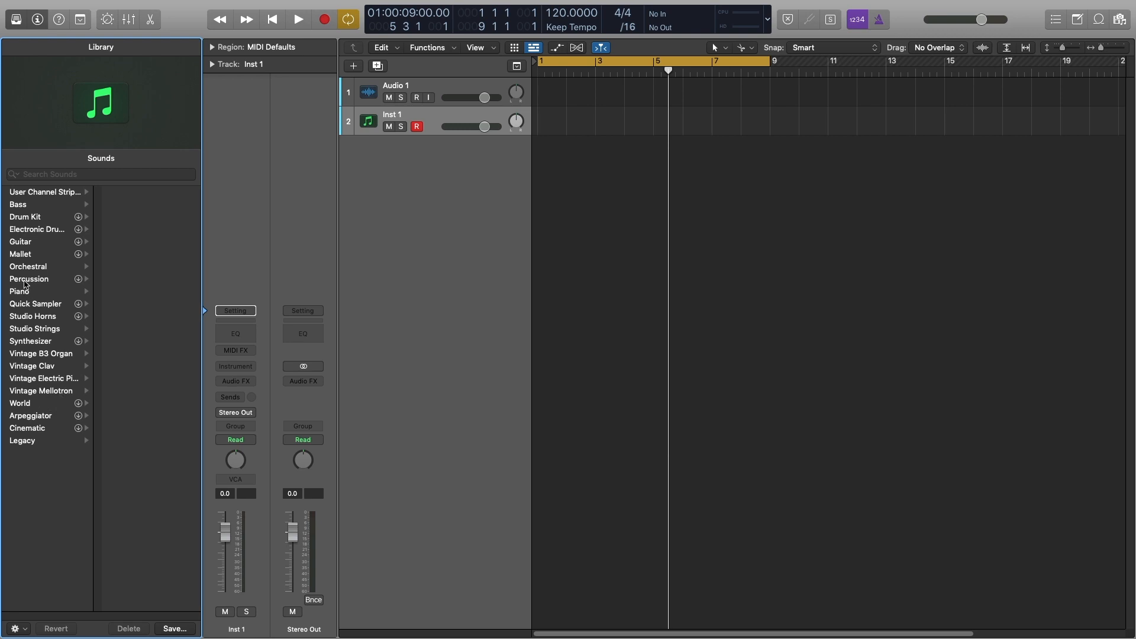
click(26, 291)
click(148, 255)
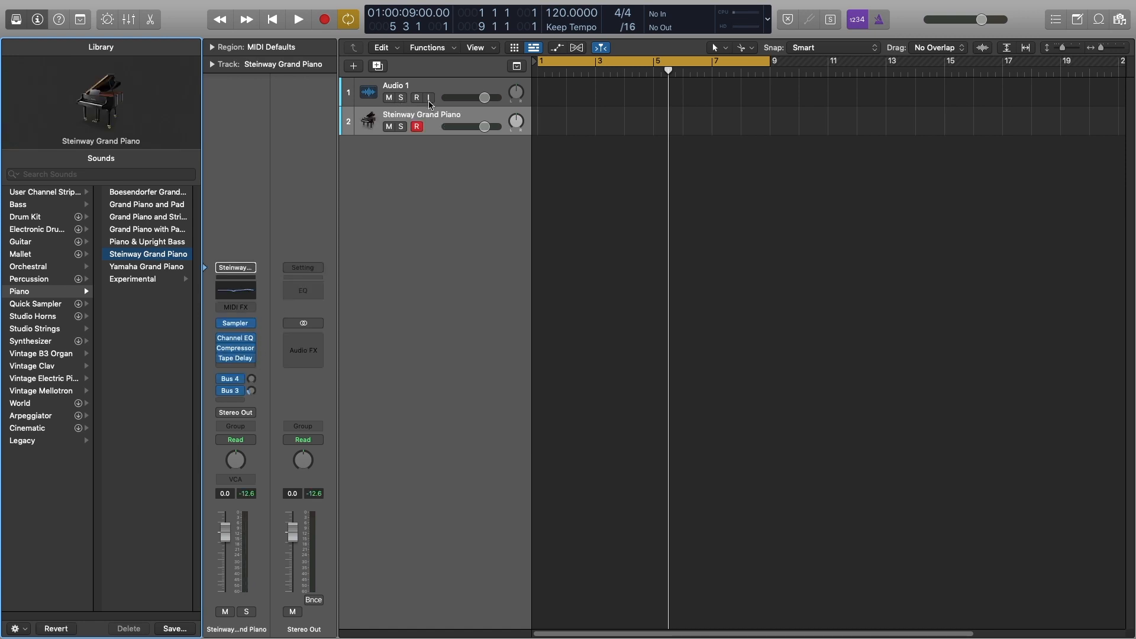
drag(422, 117, 409, 80)
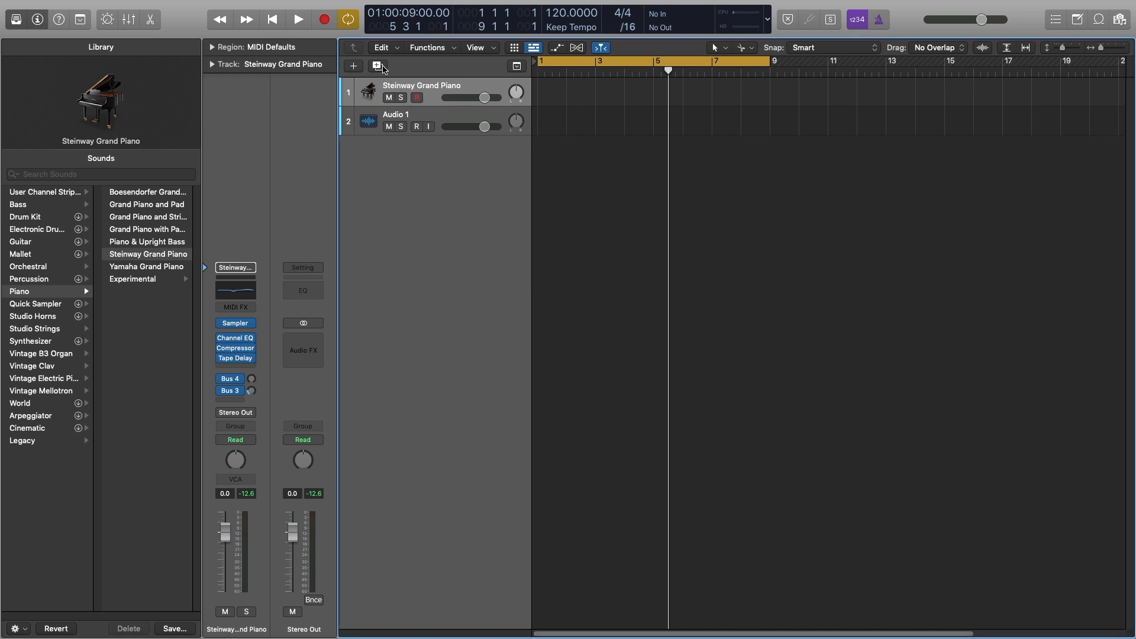
- Duplicate the Steinway Grand Piano track, load the Liverpool Bass sound on the copy, and hide the Library
click(377, 65)
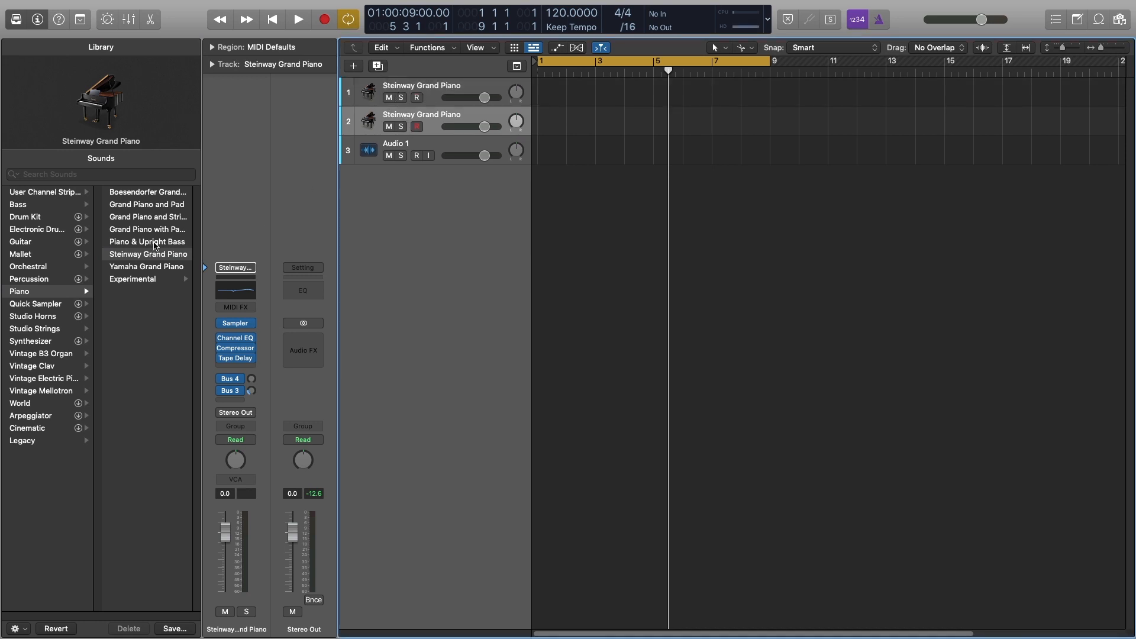
click(33, 206)
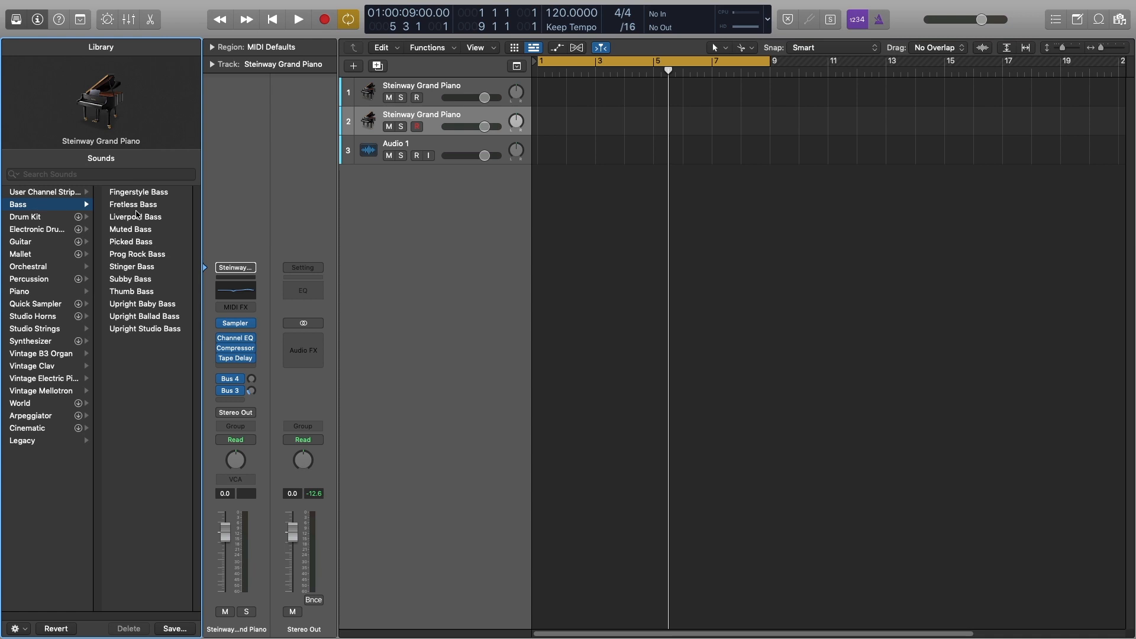
click(142, 218)
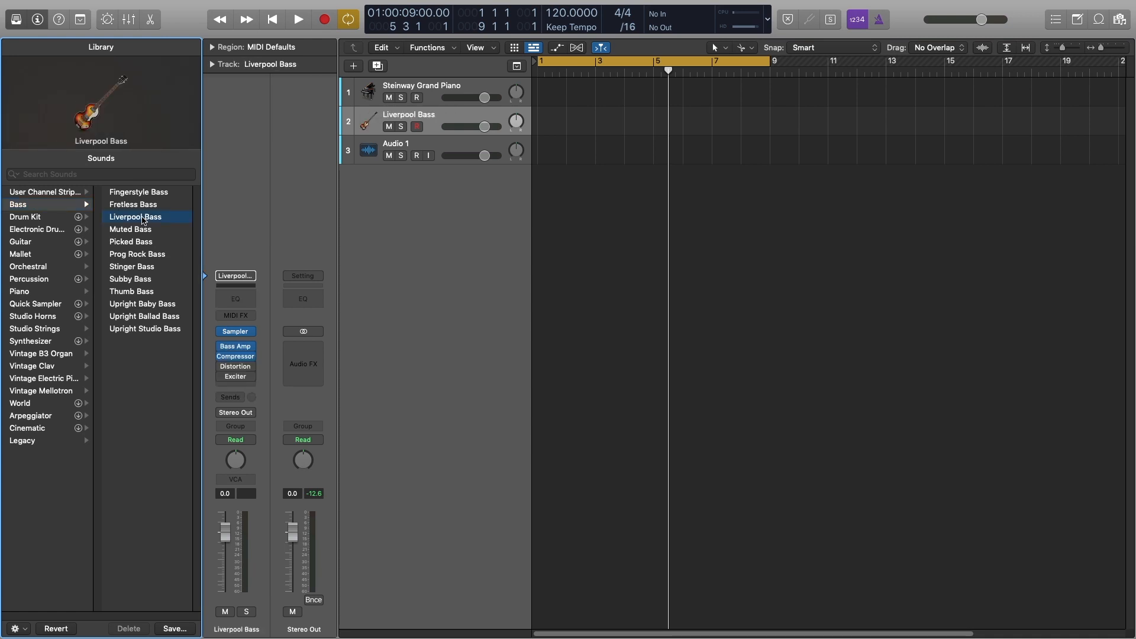
click(18, 22)
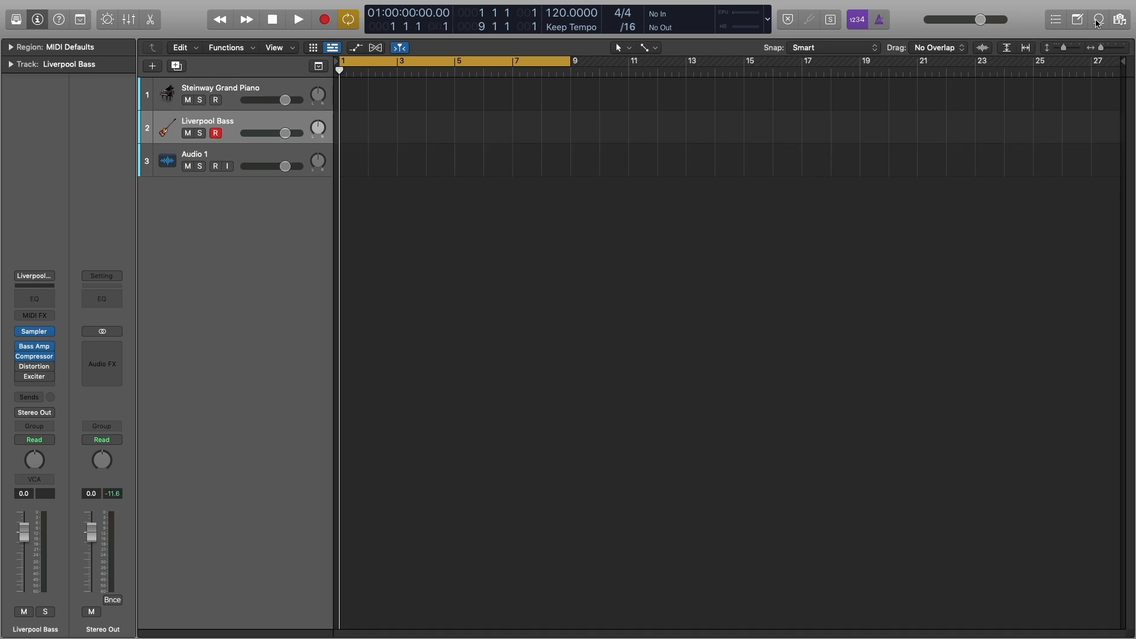
- Show the Apple Loops browser and preview the 70s Ballad Piano 03 and 05 loops
click(1097, 19)
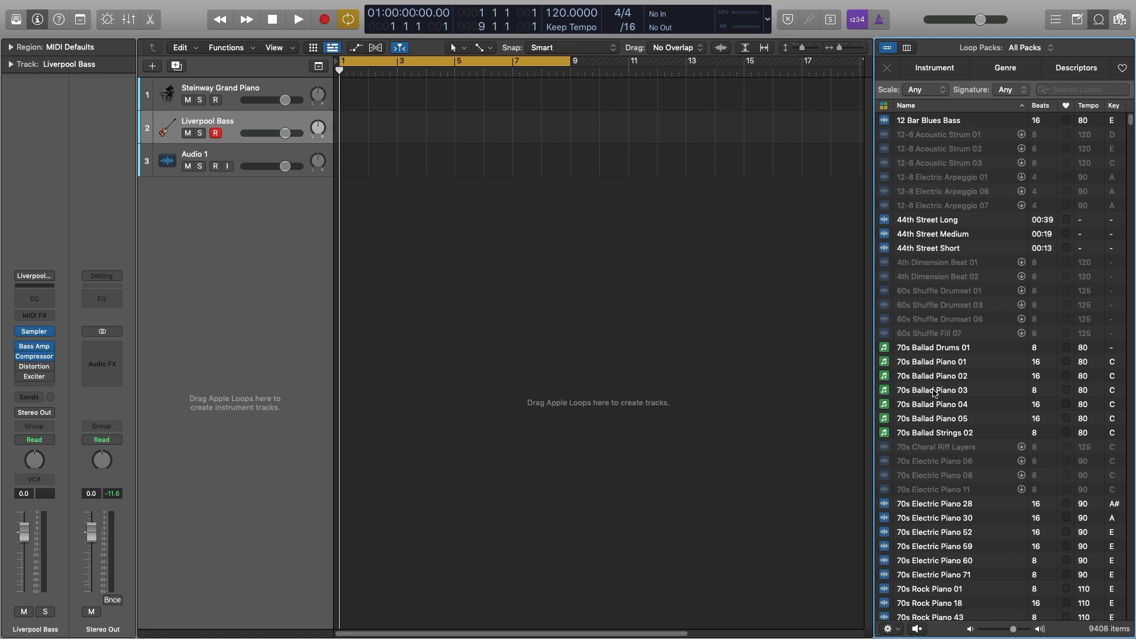
click(933, 394)
click(939, 421)
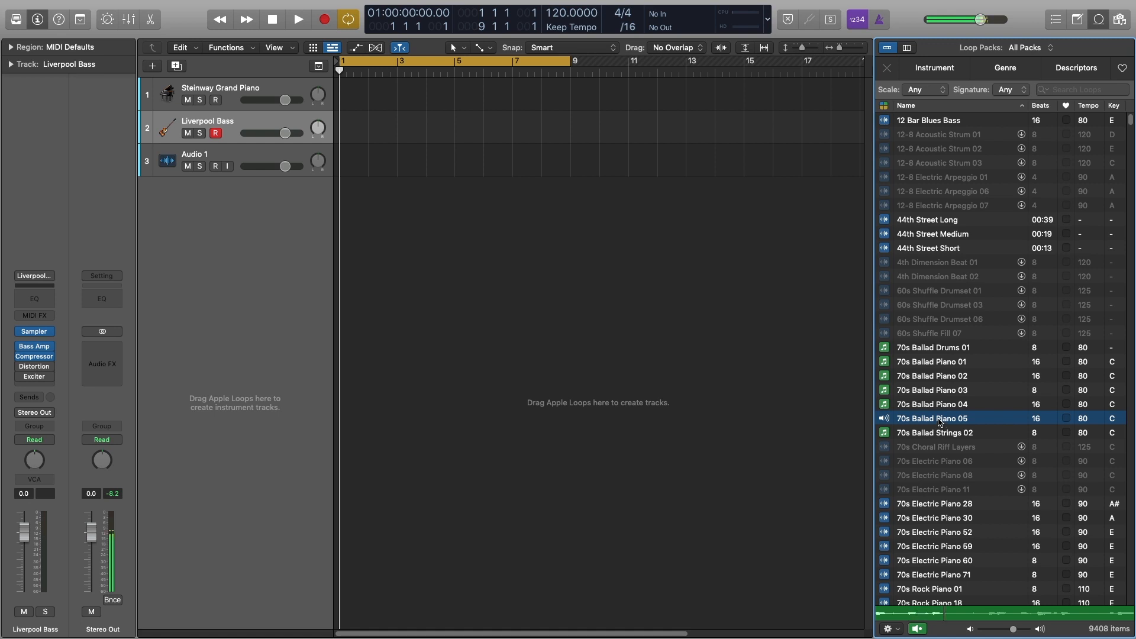
click(941, 421)
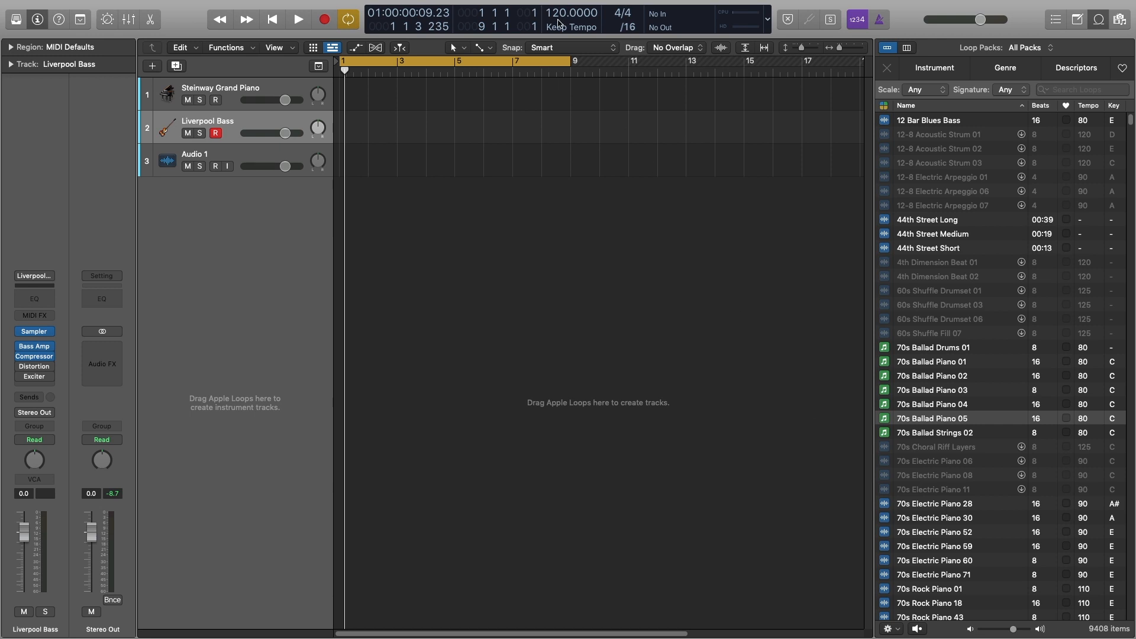
- Try adding the 70s Electric Piano 71 loop on a new track at bar 4 without importing its tempo
drag(942, 580, 427, 273)
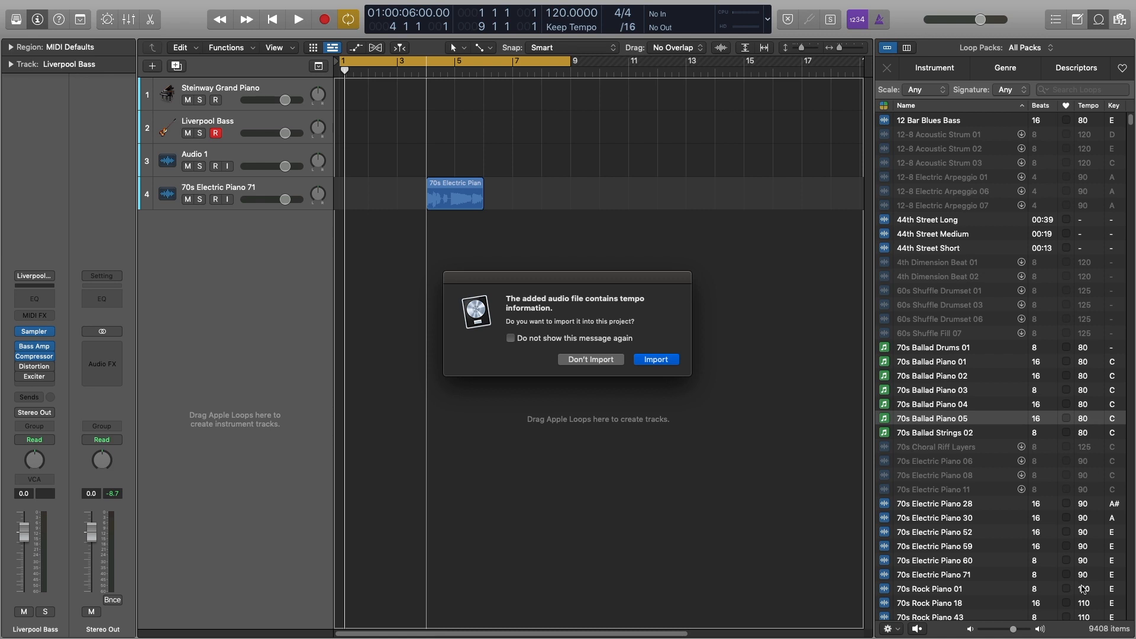
click(587, 359)
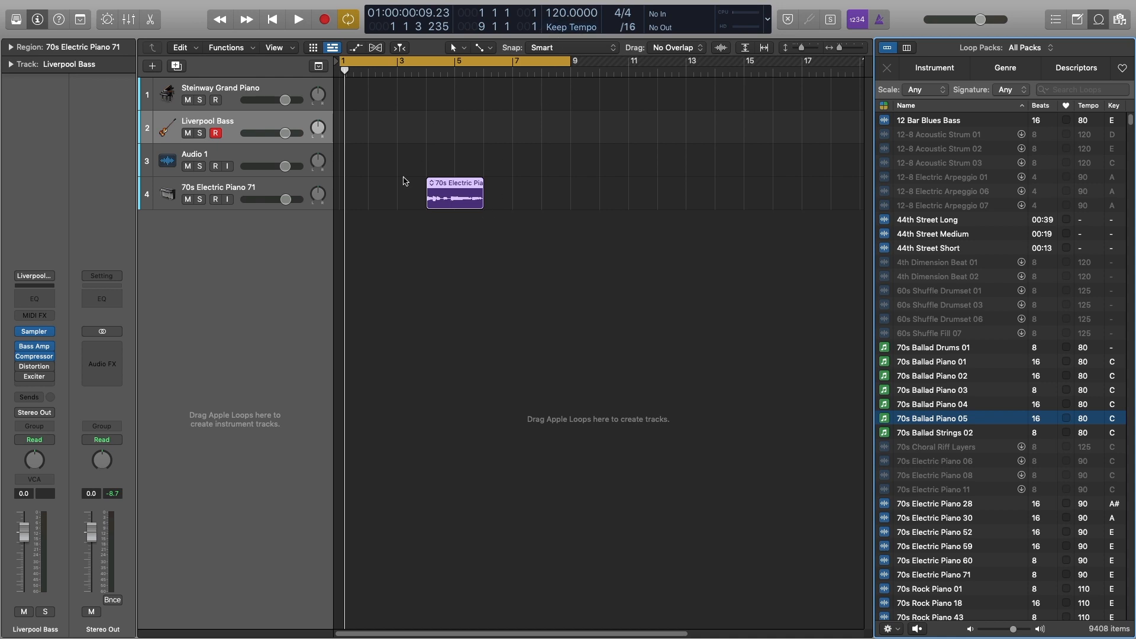
key(super+z)
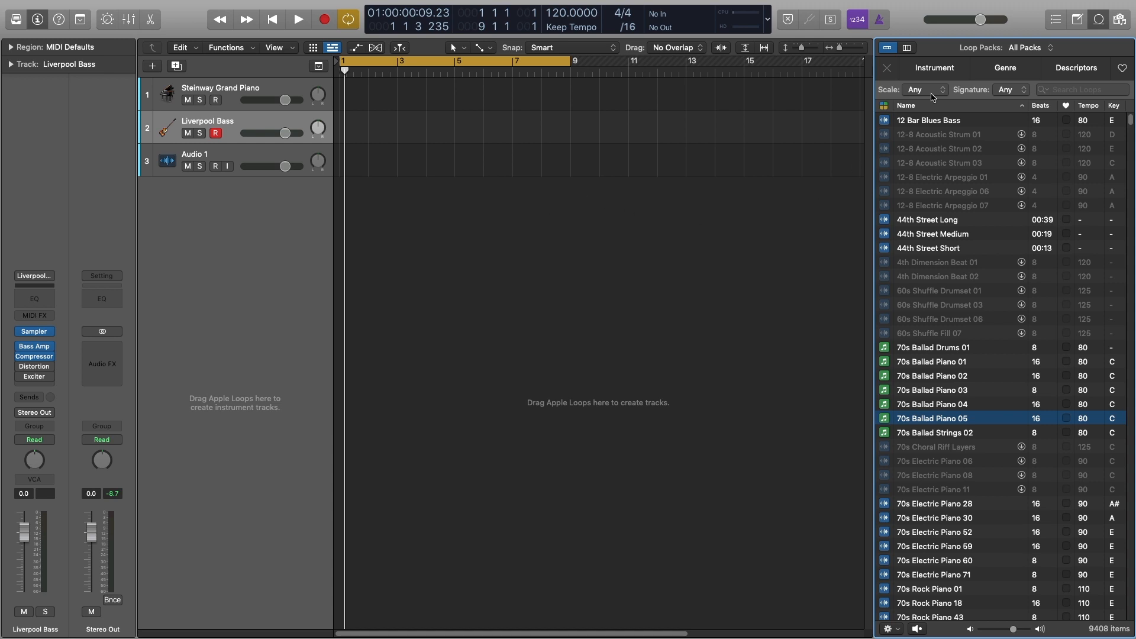
- Sort the loops by favorites, add Dance Floor Pattern 05 on a new track at bar 1, and briefly view its notes
click(1072, 107)
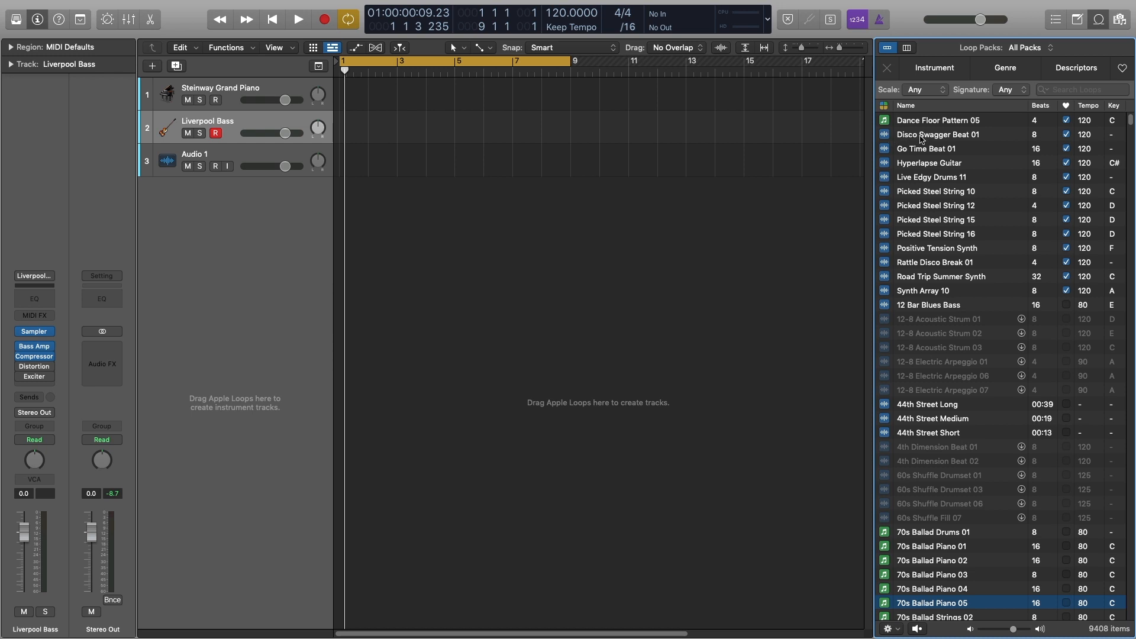
drag(927, 123, 342, 205)
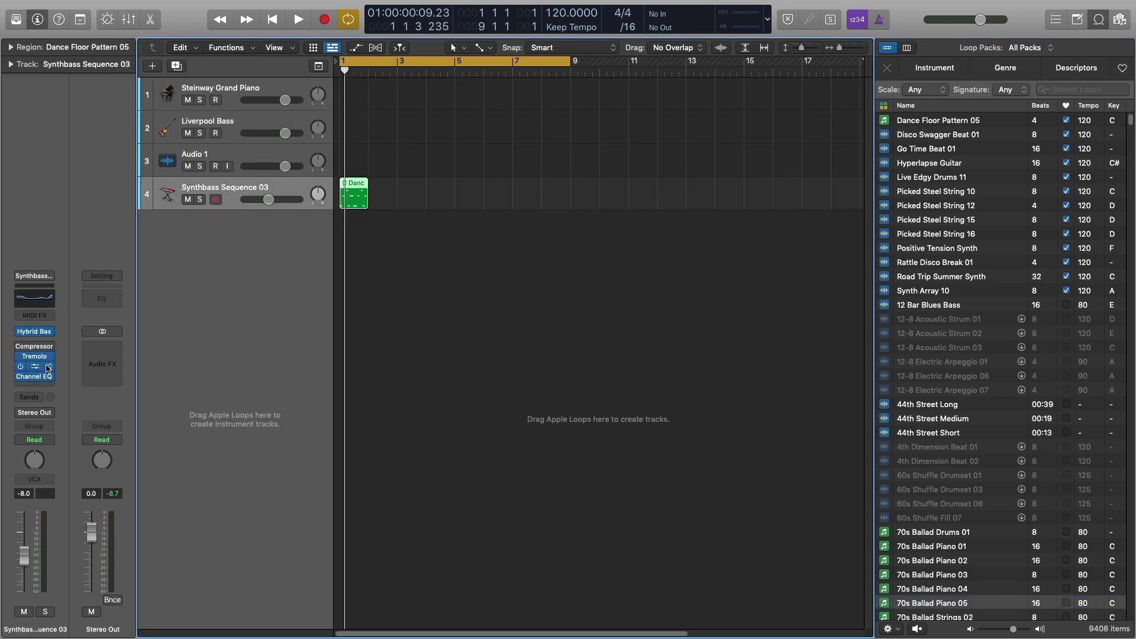
double_click(353, 202)
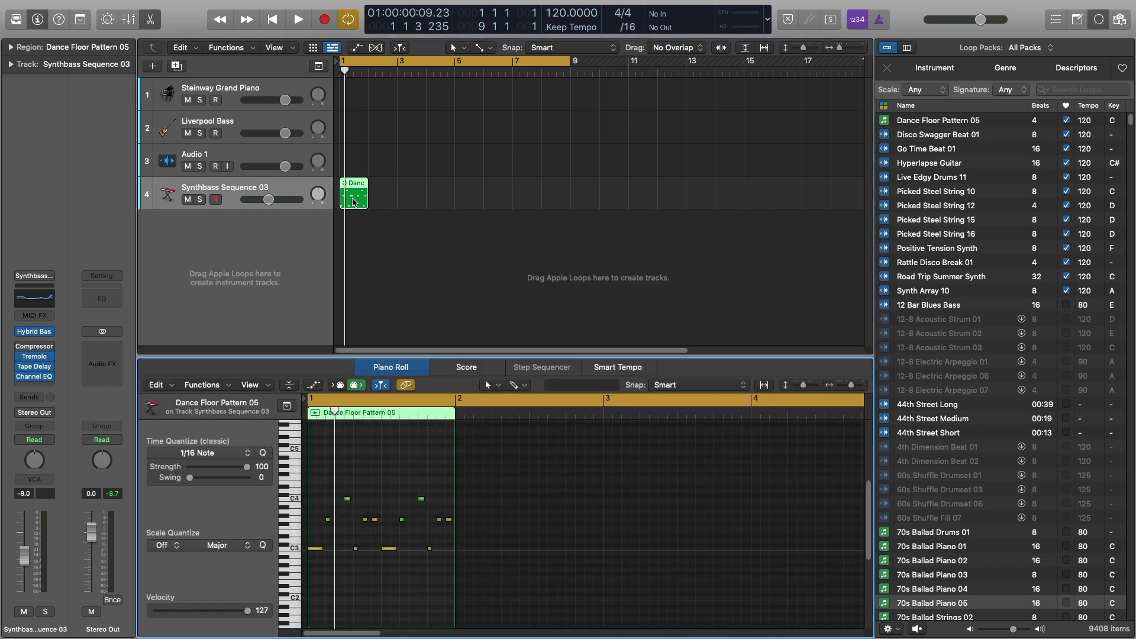
key(e)
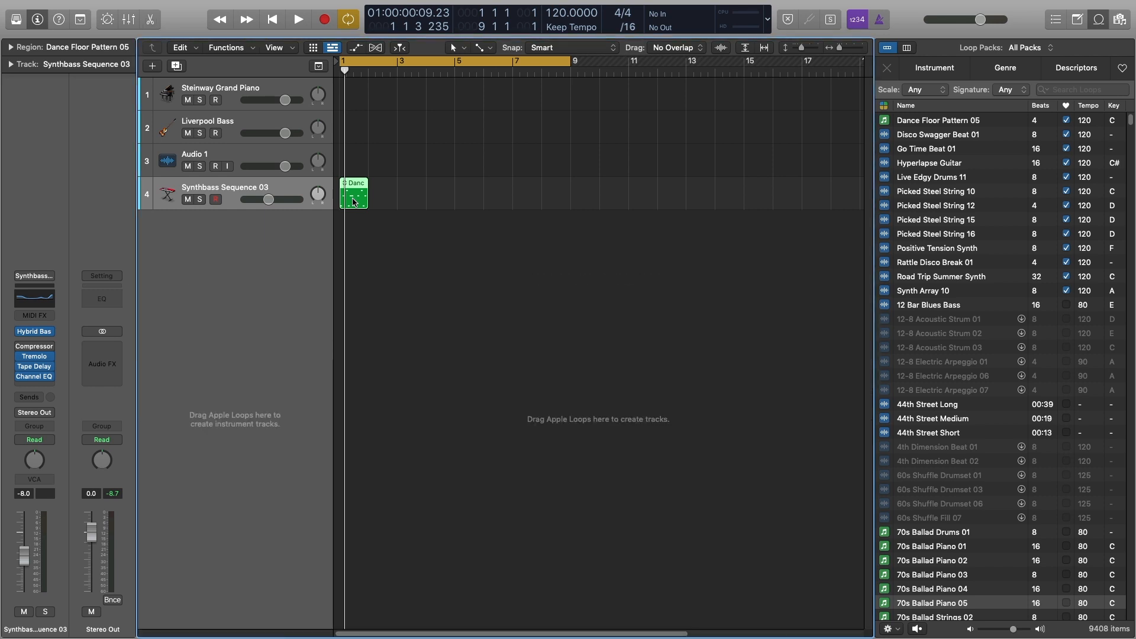
- Add Disco Swagger Beat 01 to the Audio 1 track at bar 1, undo the extra loop placements, and hide the loop browser
drag(927, 137, 341, 173)
drag(939, 136, 490, 253)
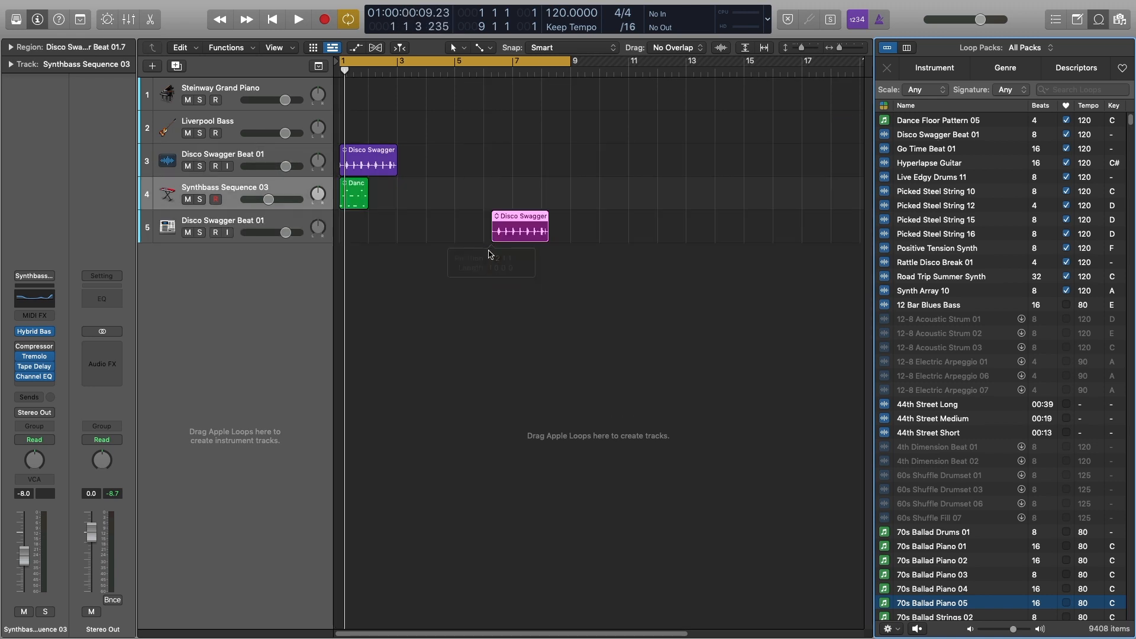
drag(947, 117, 488, 355)
key(super+z)
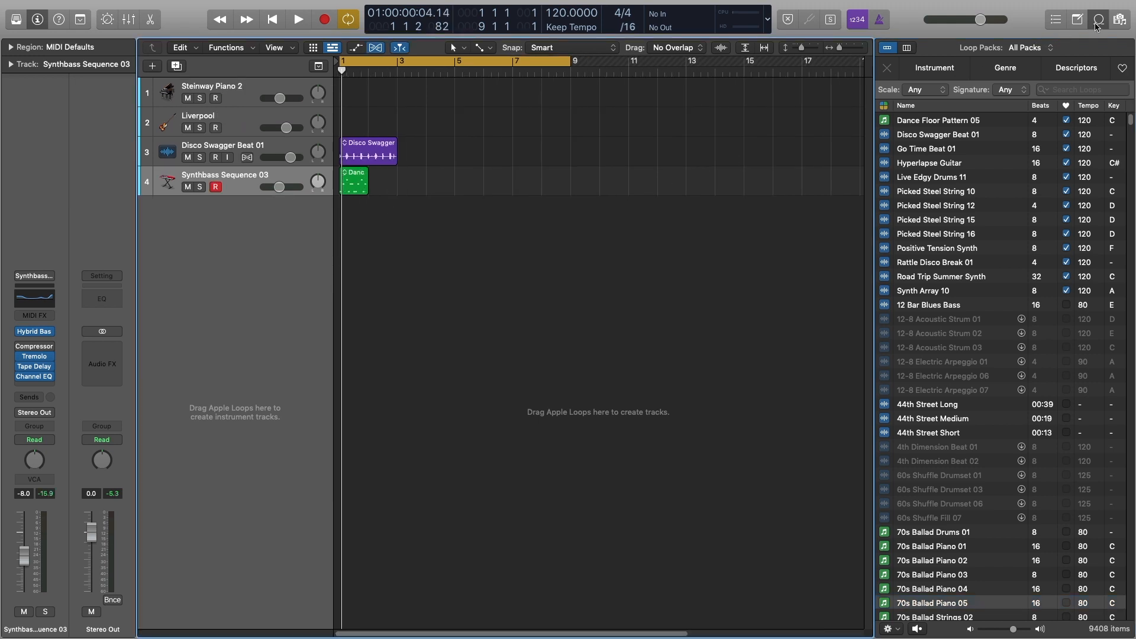
click(1098, 23)
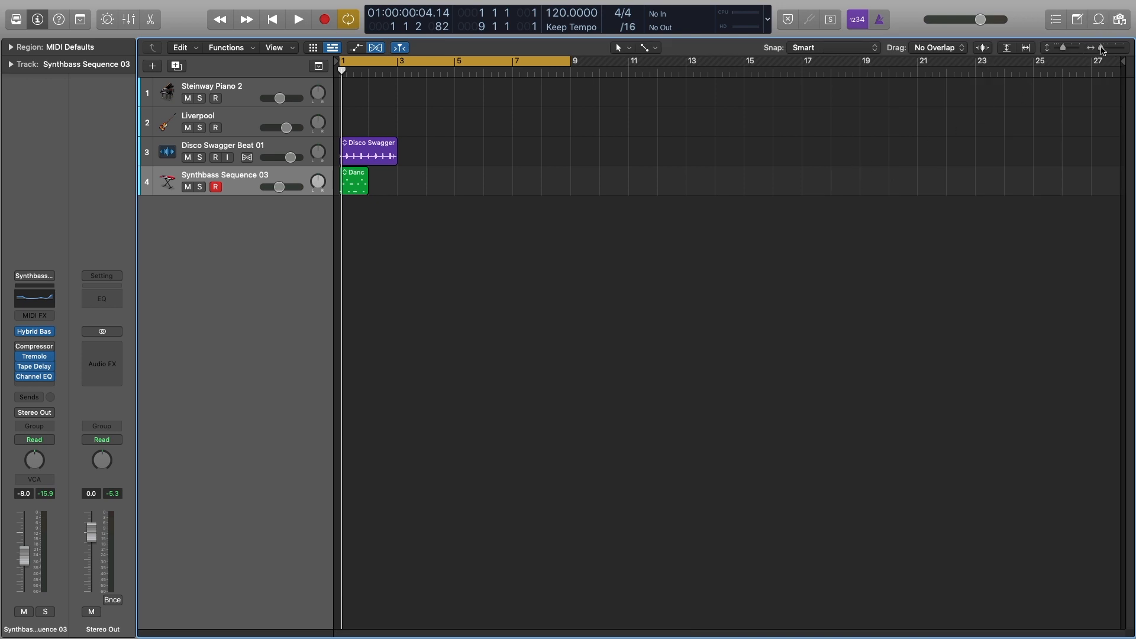
- Examine the project regions with the tracks area magnified horizontally and vertically
mouse_move(1101, 48)
mouse_down()
mouse_move(1066, 52)
mouse_move(1122, 51)
mouse_up()
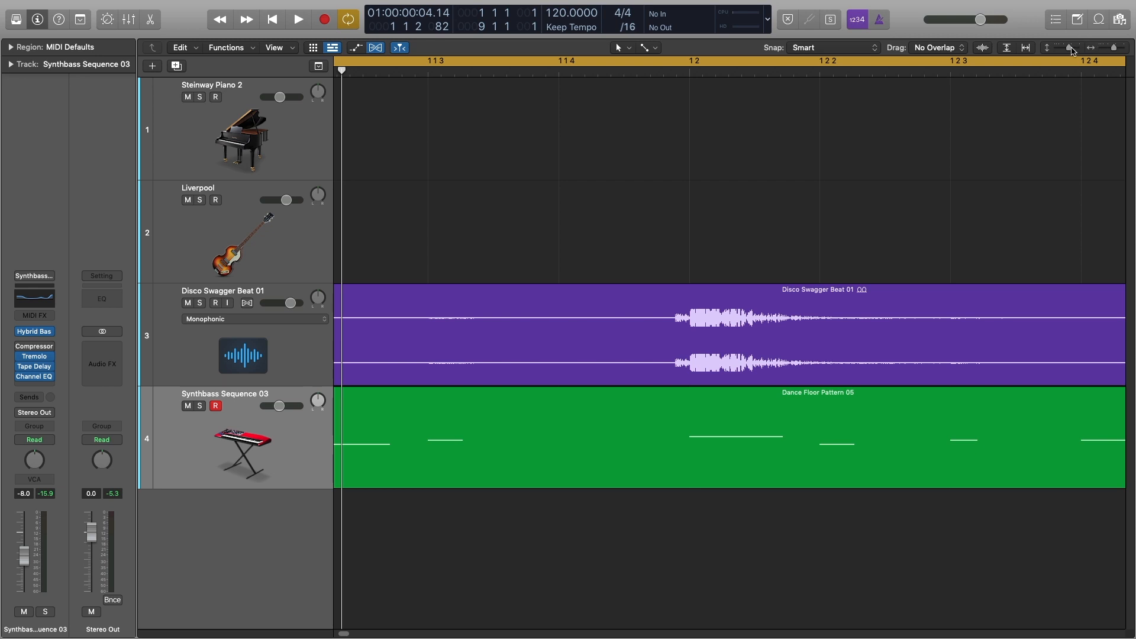
mouse_move(1068, 49)
mouse_down()
mouse_move(1105, 49)
mouse_move(1086, 51)
mouse_up()
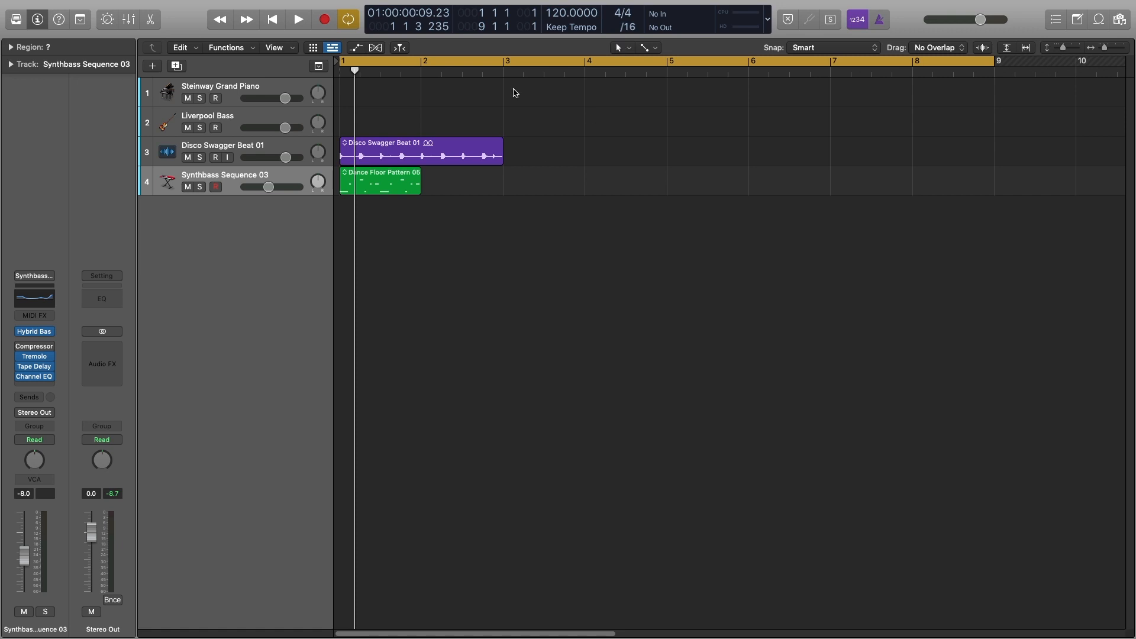
- Set the secondary tool to Scissors, try splitting Disco Swagger Beat 01 at bar 2 and midway through bar 1, and undo both splits
click(650, 51)
click(644, 119)
click(652, 50)
click(680, 125)
click(649, 48)
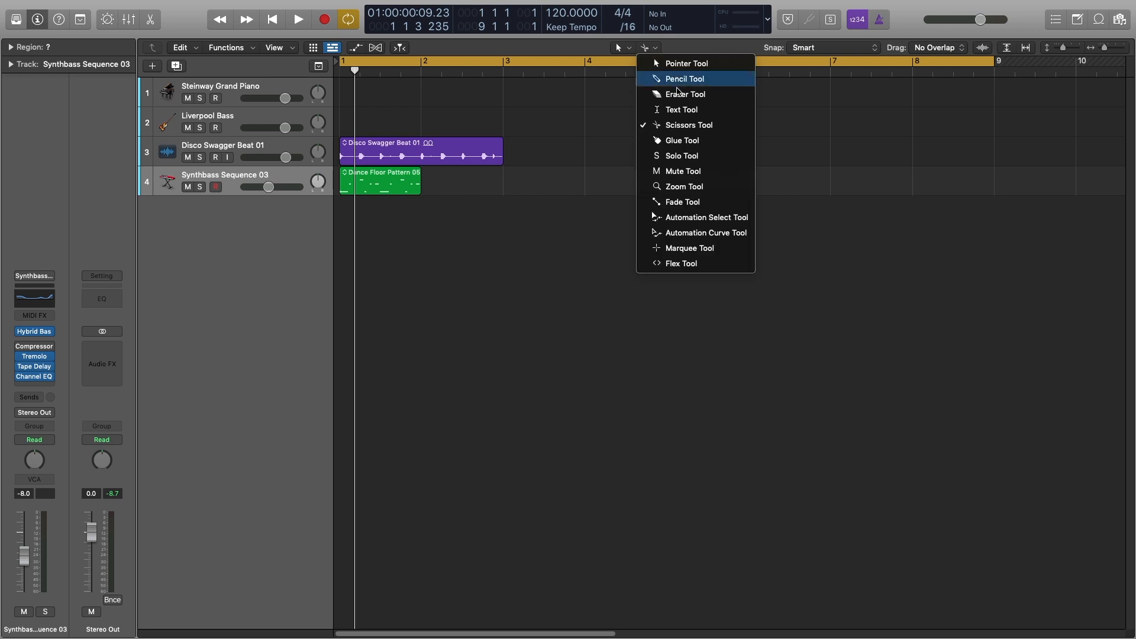
click(693, 204)
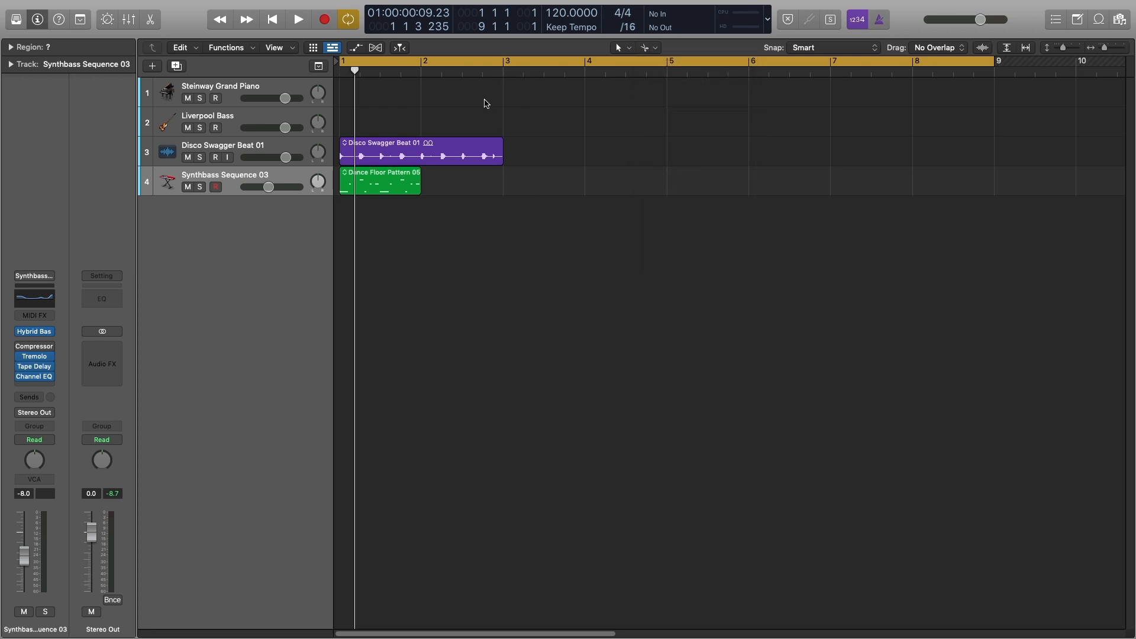
click(421, 149)
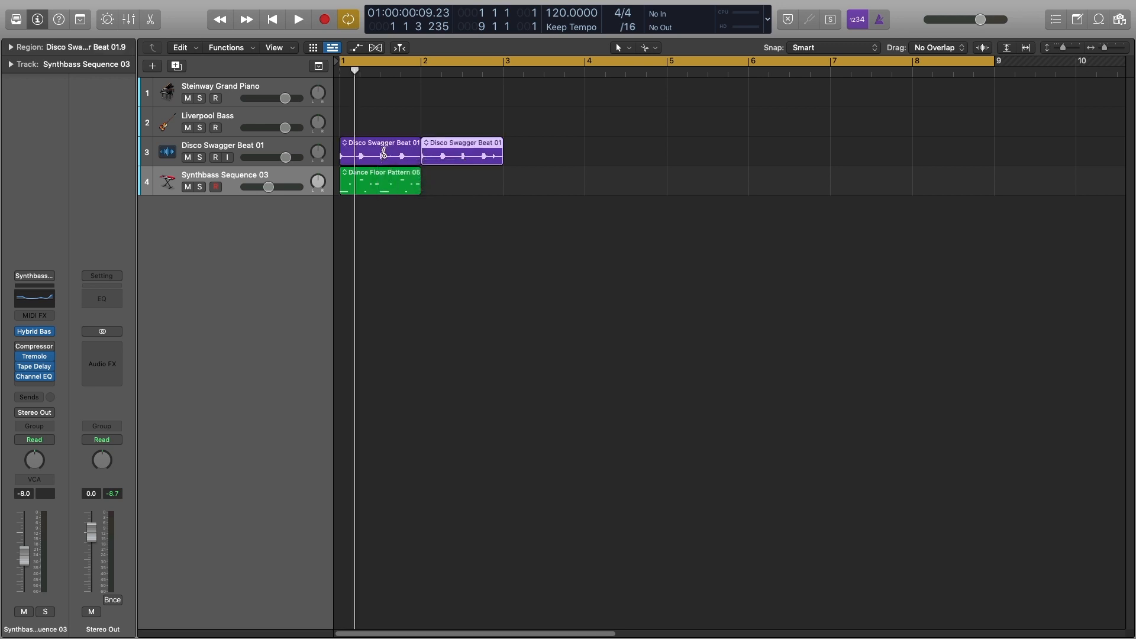
click(384, 153)
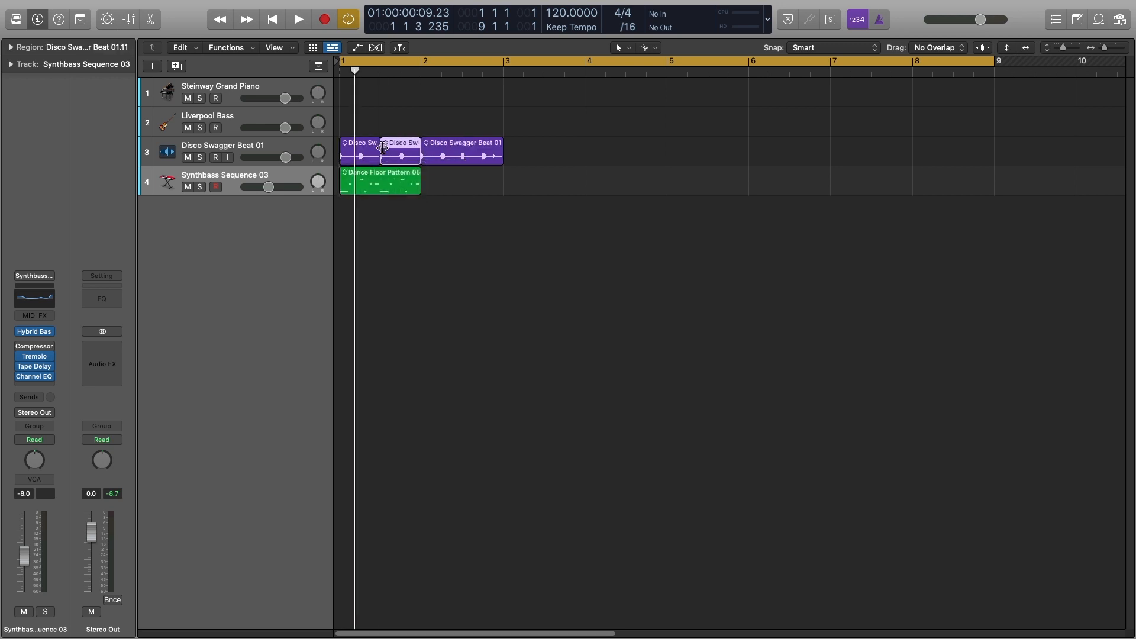
key(super+z)
key(super+z)
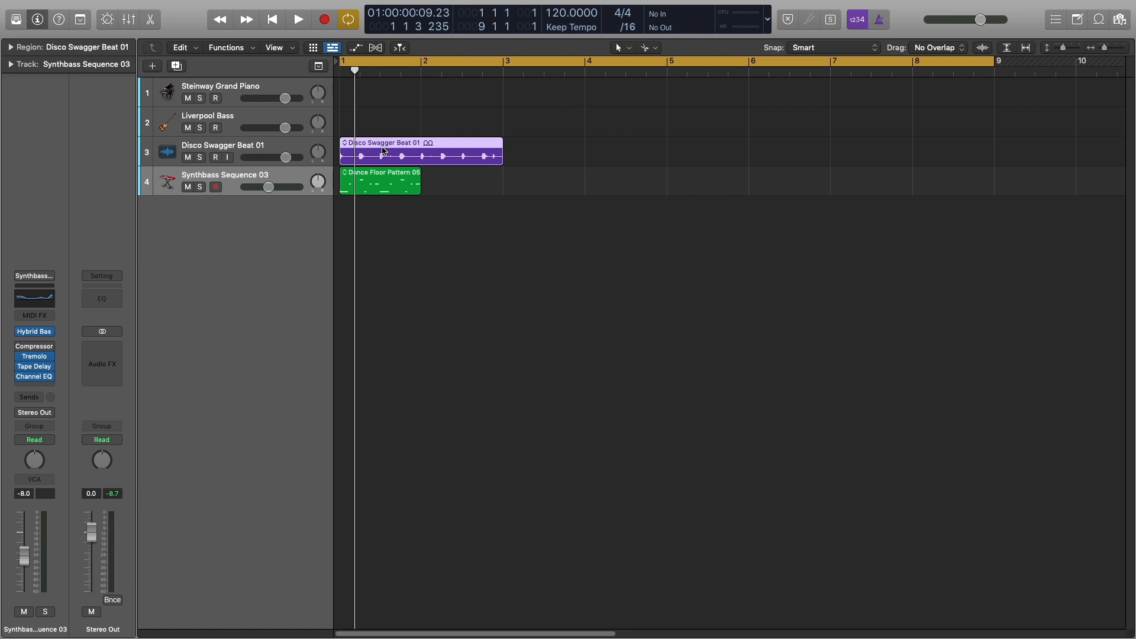
- Try moving Disco Swagger Beat 01 to start just past the middle of bar 1 and splitting it into four pieces
drag(383, 150, 435, 152)
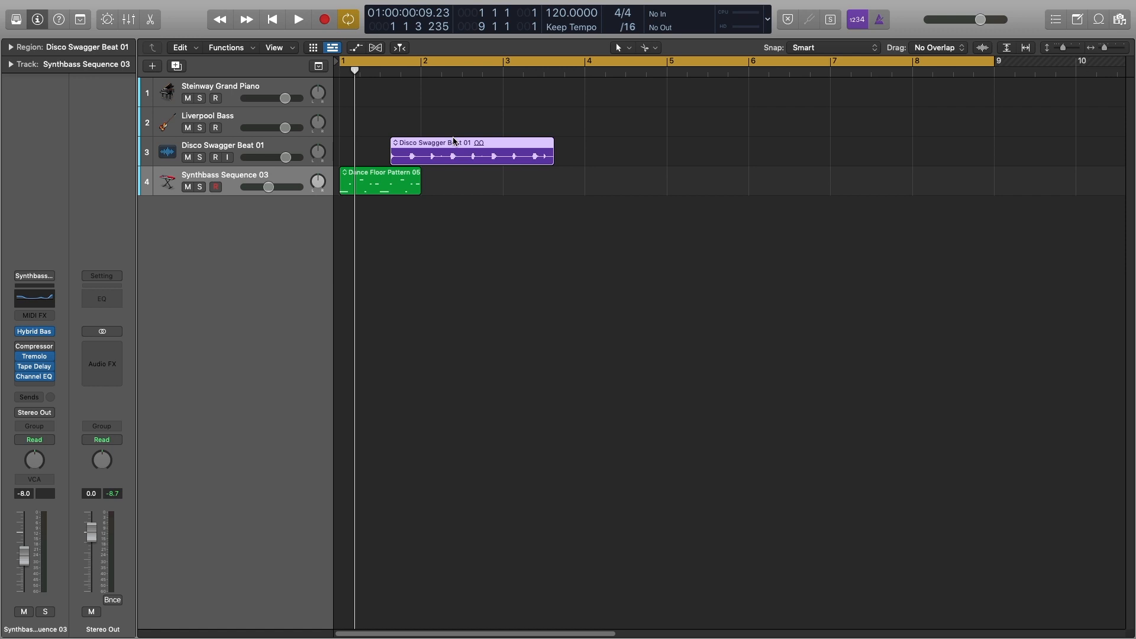
super+click(448, 153)
super+click(493, 154)
super+click(519, 154)
- Try a fade-out on the last Disco Swagger Beat 01 piece with the Fade Tool, and undo the fade, splits and move
click(648, 48)
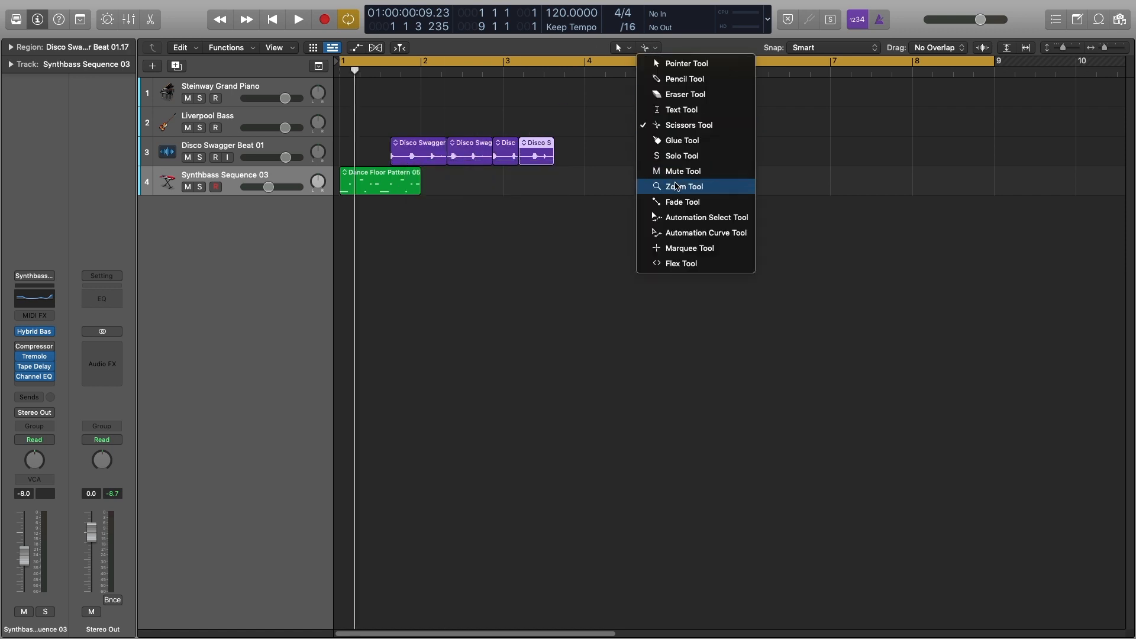
click(683, 202)
drag(555, 161, 536, 162)
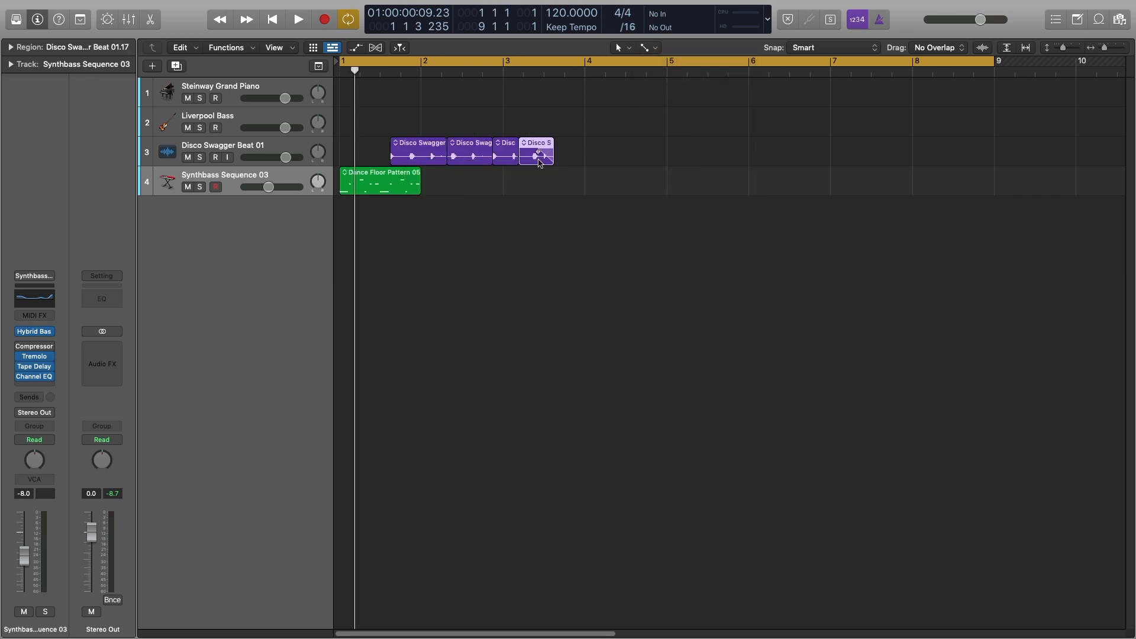
key(super+z)
key(super+z)
key(super+z)
key(super+z)
key(super+z)
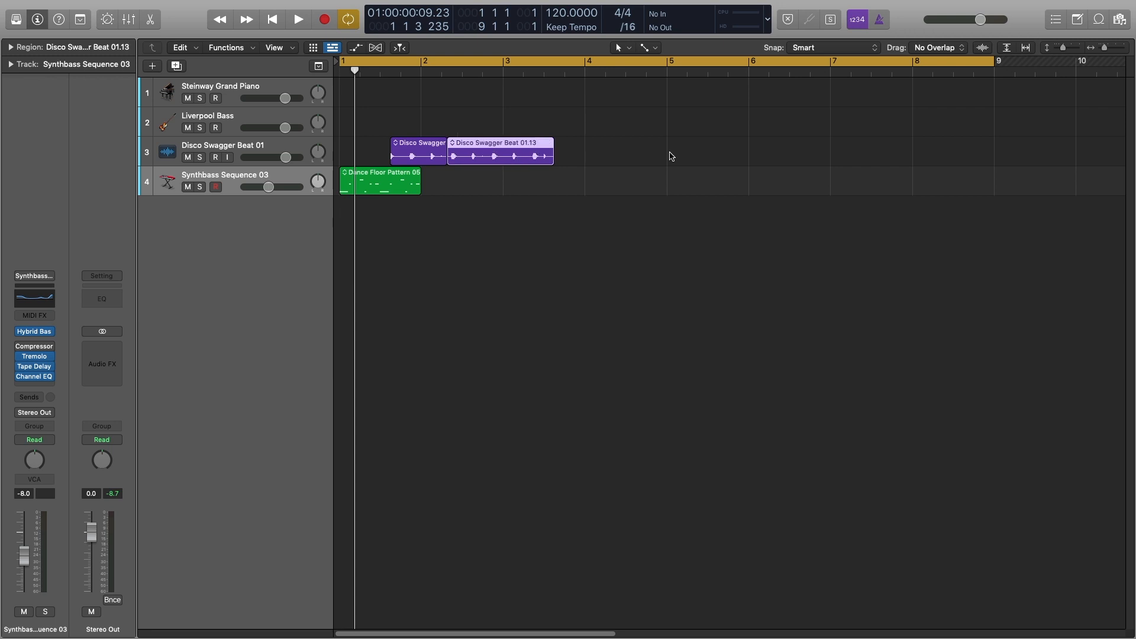
- Set the secondary tool to Fade and fade out Disco Swagger Beat 01 from bar 2 to bar 3
click(650, 49)
click(682, 202)
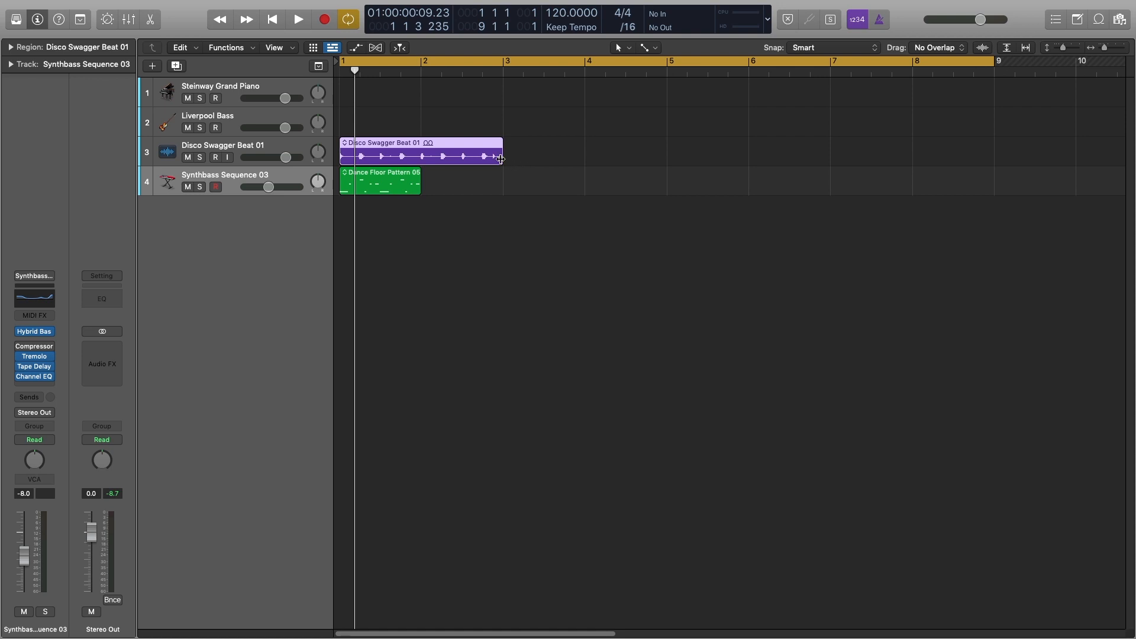
drag(500, 159, 421, 157)
- Mute the Synthbass Sequence 03 track and play back Disco Swagger Beat 01 to hear its fades
click(188, 186)
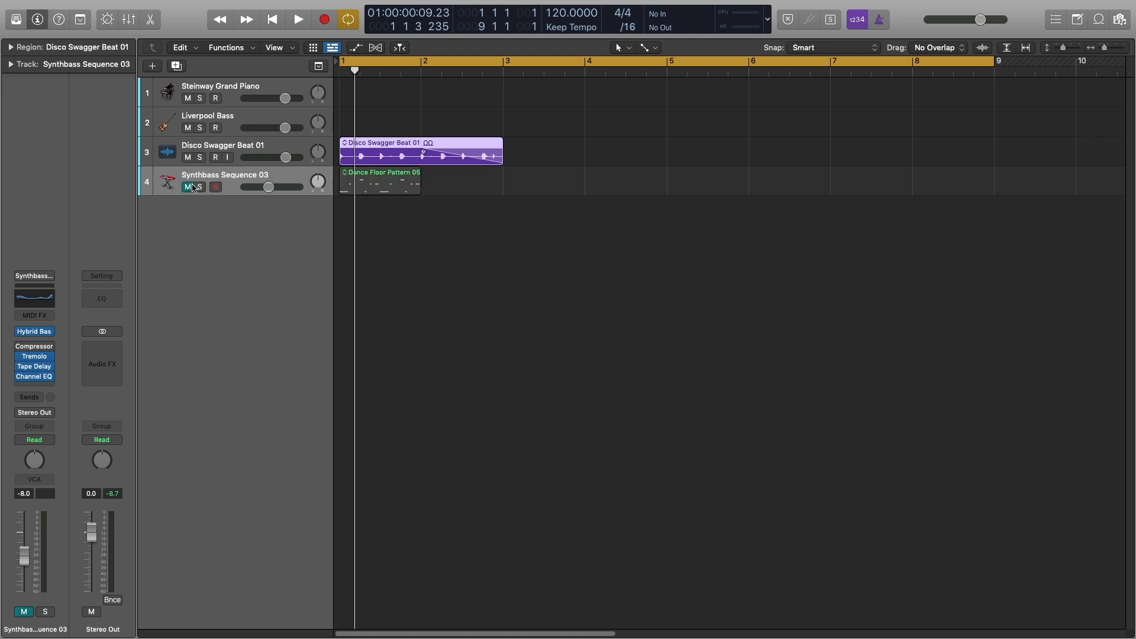
key(space)
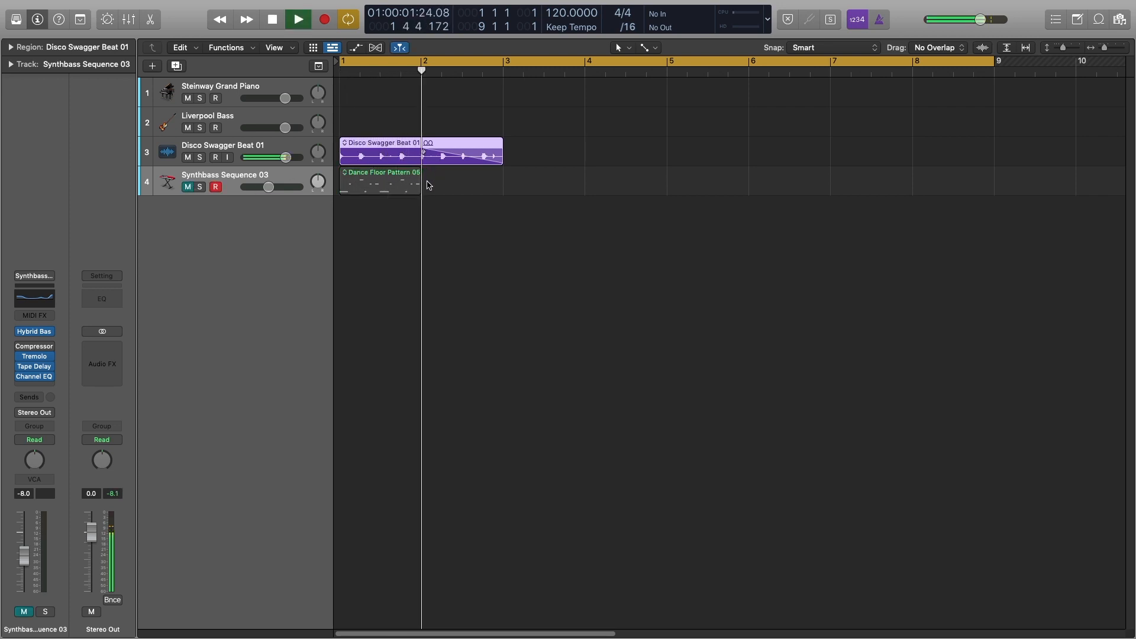
key(space)
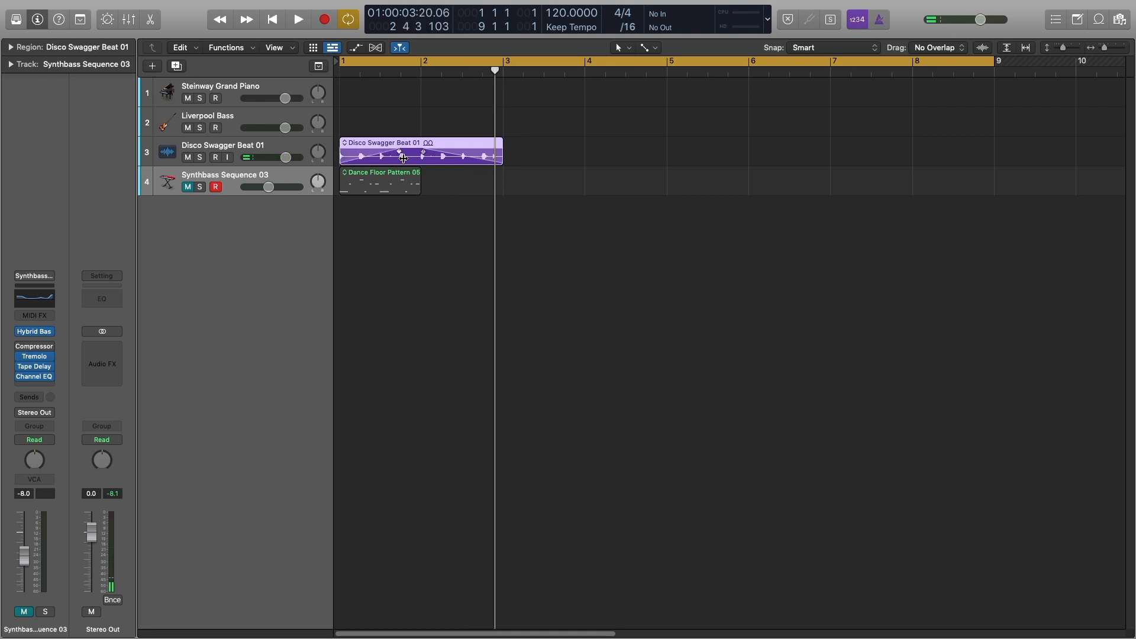
key(space)
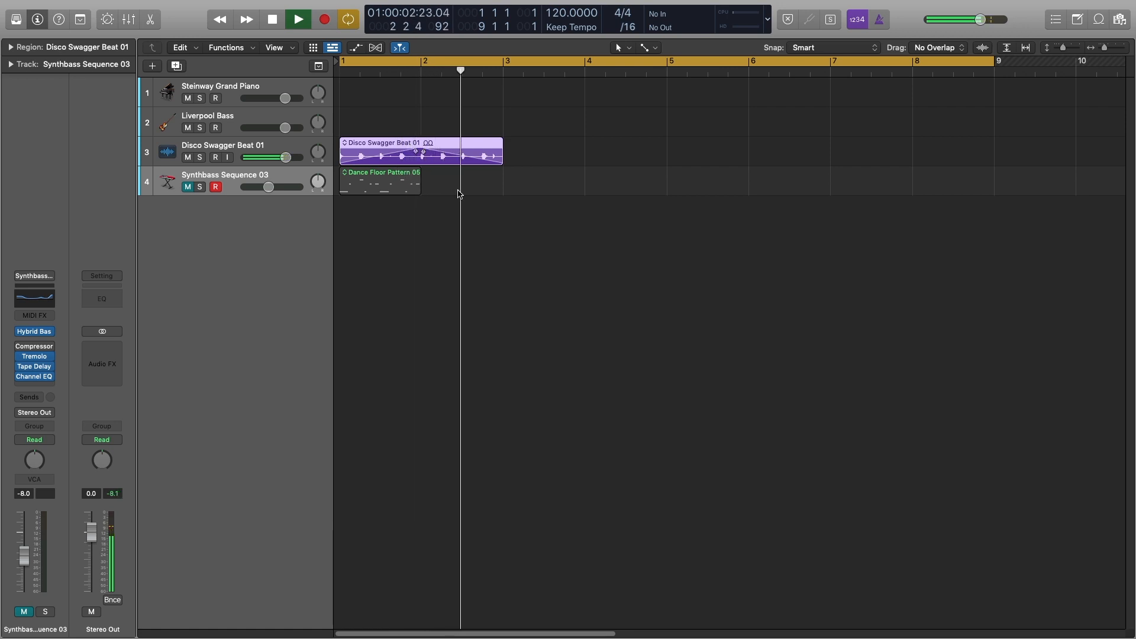
key(space)
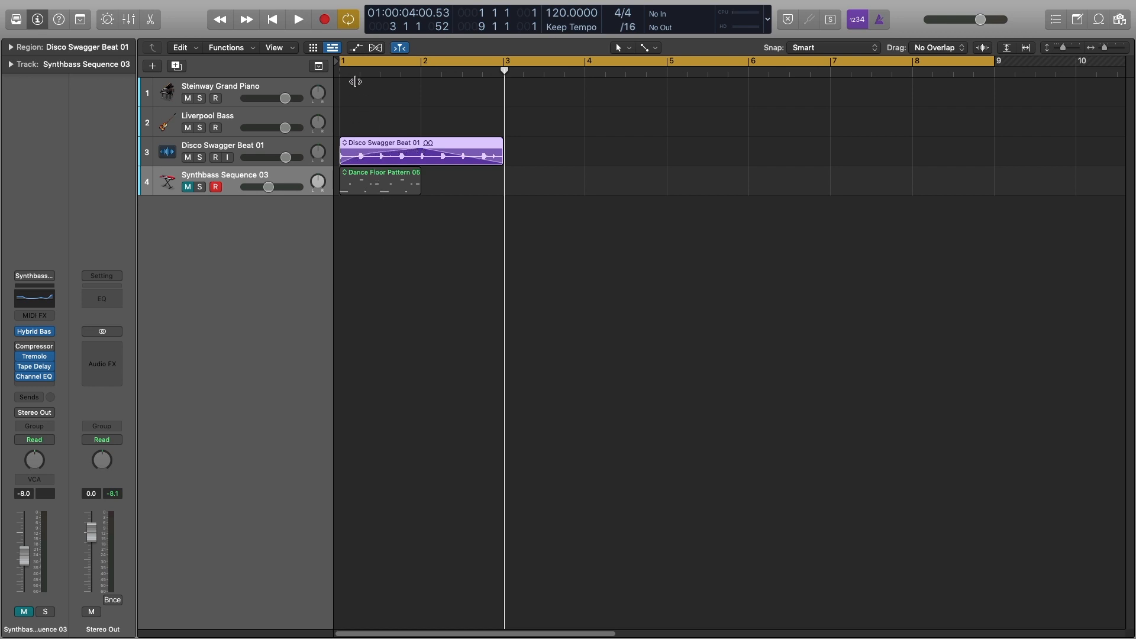
- Remove the fades from the Disco Swagger Beat 01 region
click(372, 92)
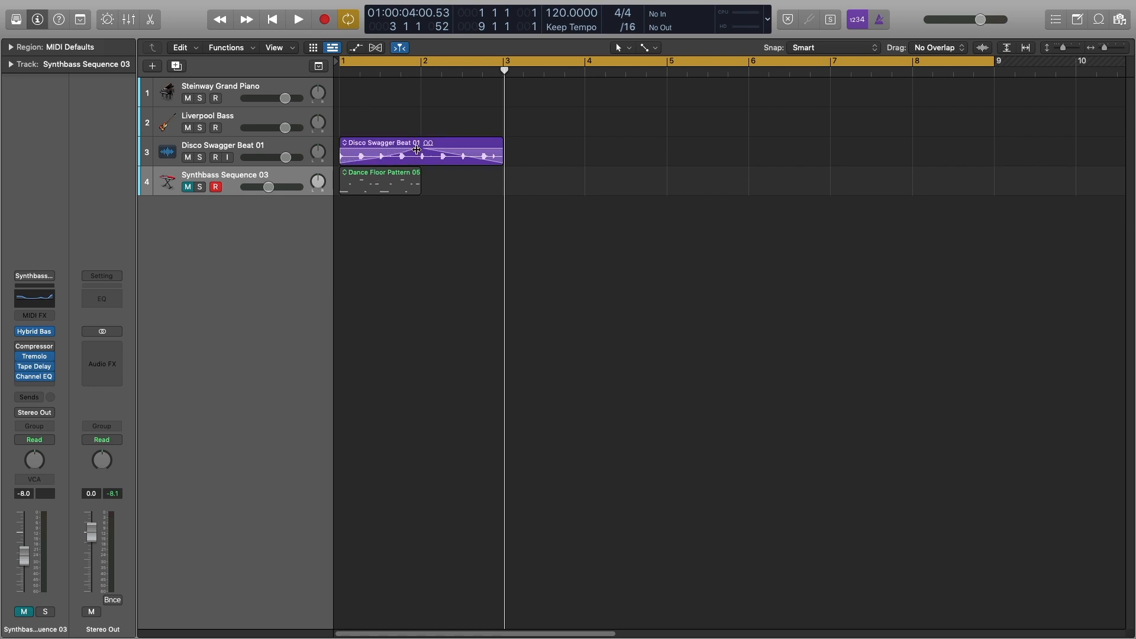
click(416, 151)
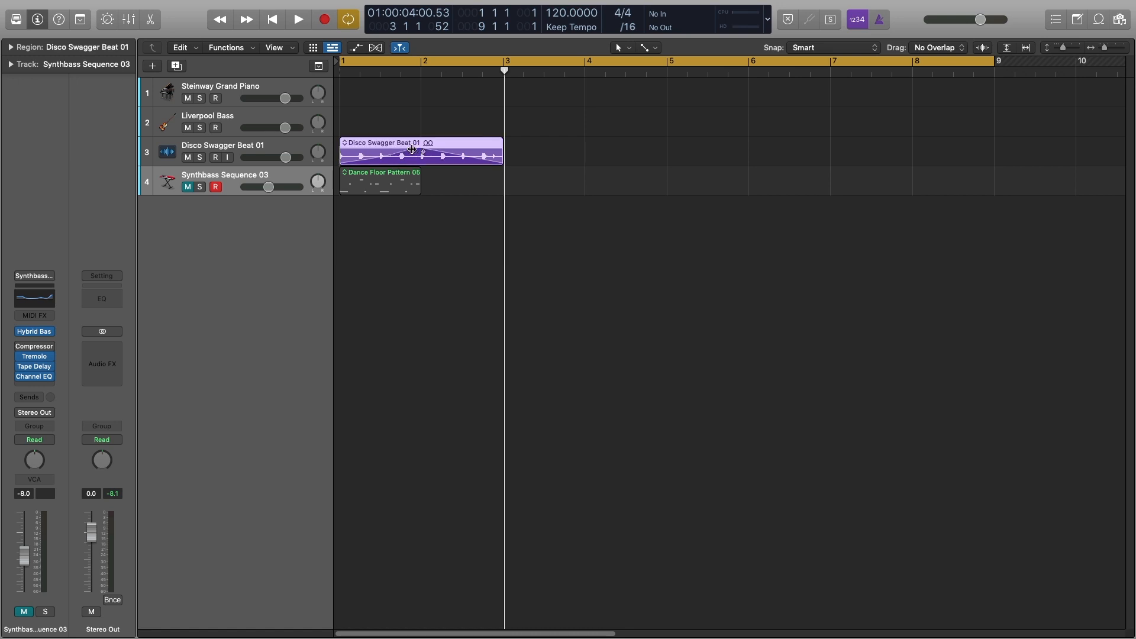
click(505, 145)
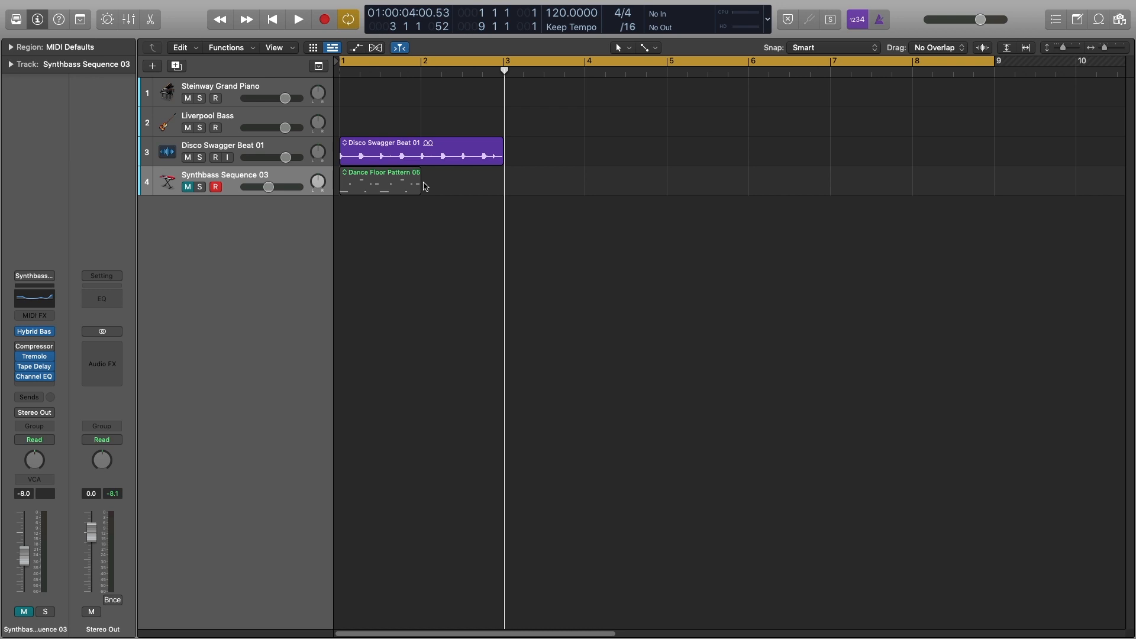
- Unmute the Synthbass Sequence 03 track and loop the Dance Floor Pattern 05 and Disco Swagger Beat 01 regions up to bar 5
drag(421, 180, 502, 195)
click(189, 188)
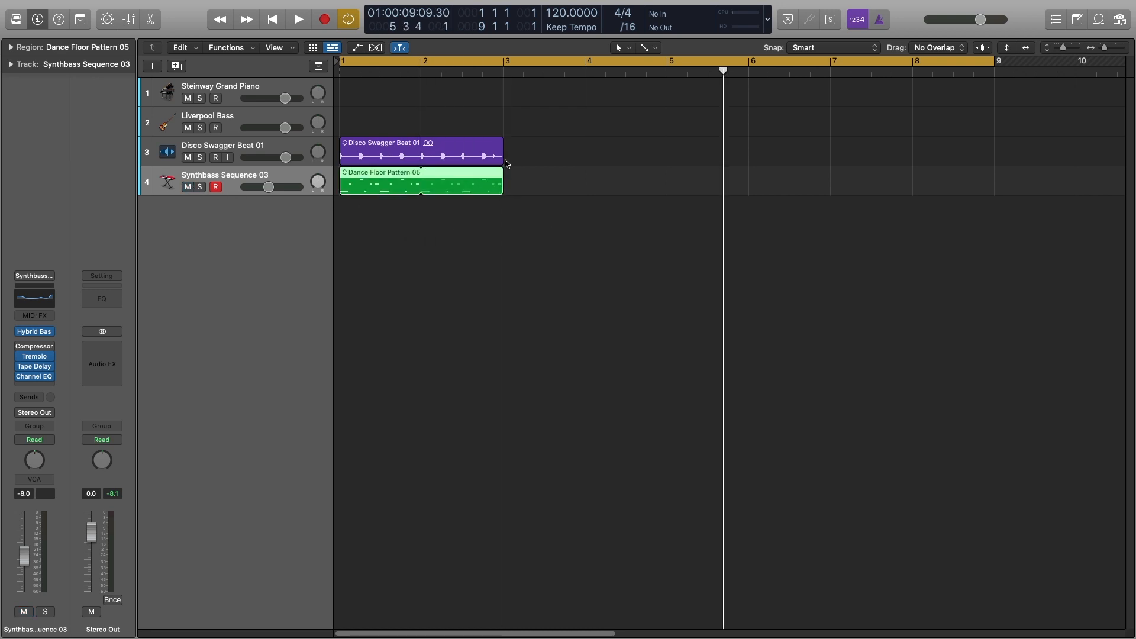
drag(504, 148, 658, 151)
drag(502, 178, 667, 219)
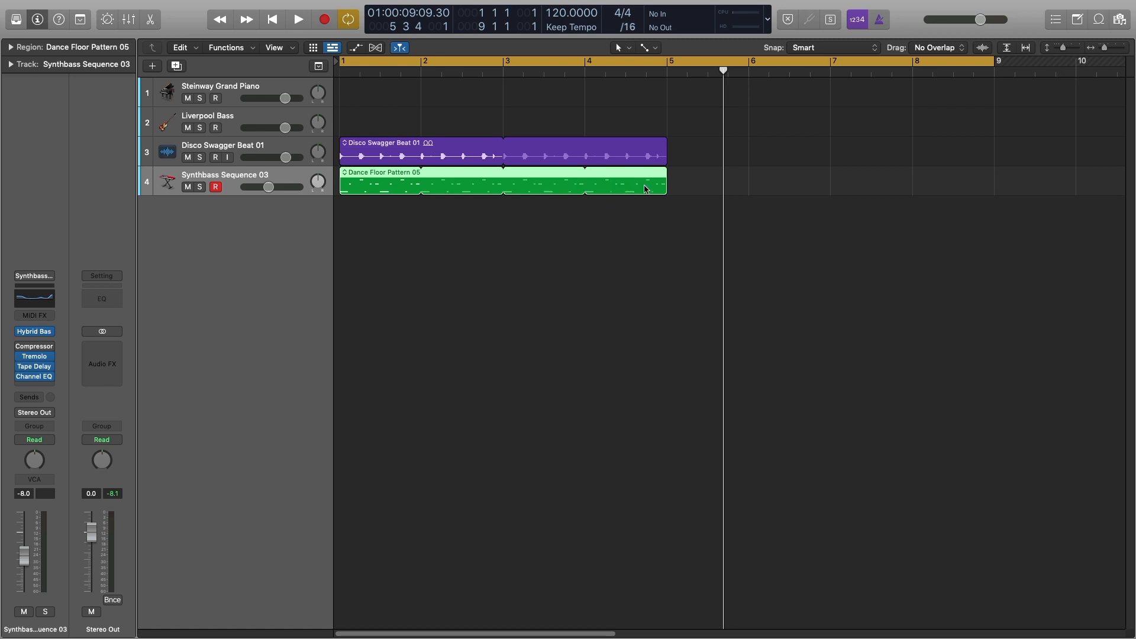
click(675, 304)
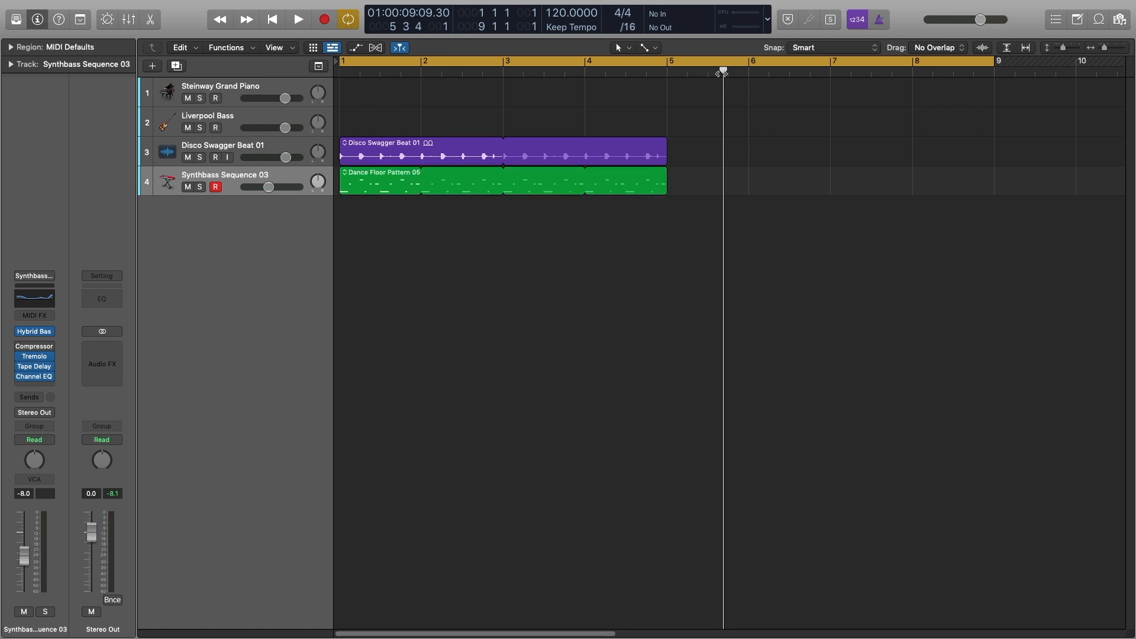
- Return the playhead to bar 1 and create an empty MIDI region there on the Steinway Grand Piano track
drag(723, 70, 298, 131)
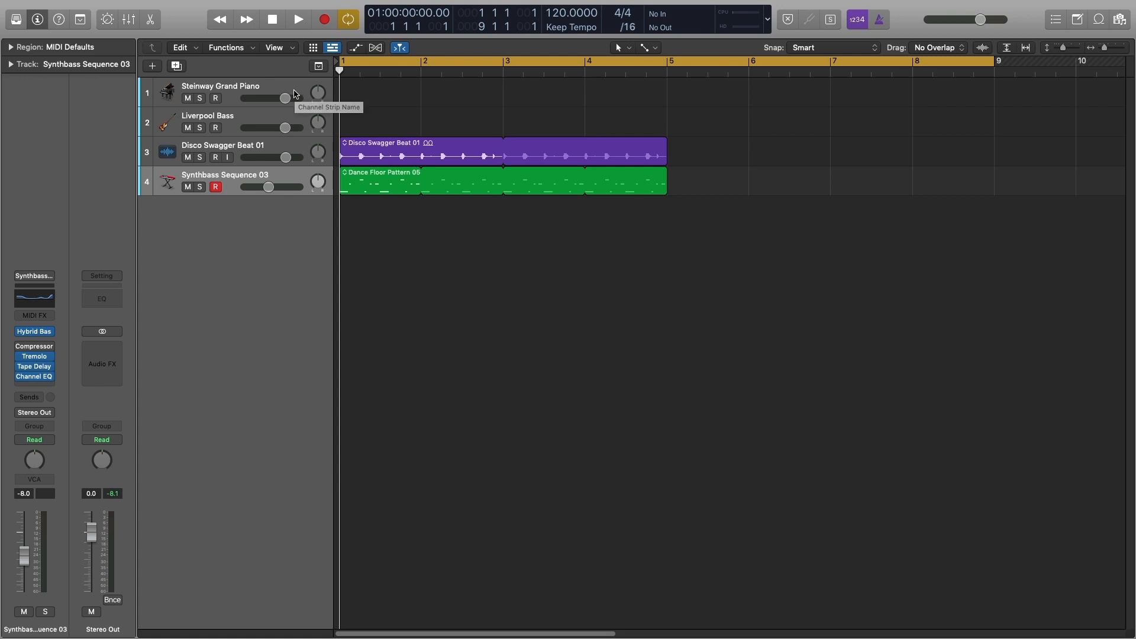
right_click(359, 100)
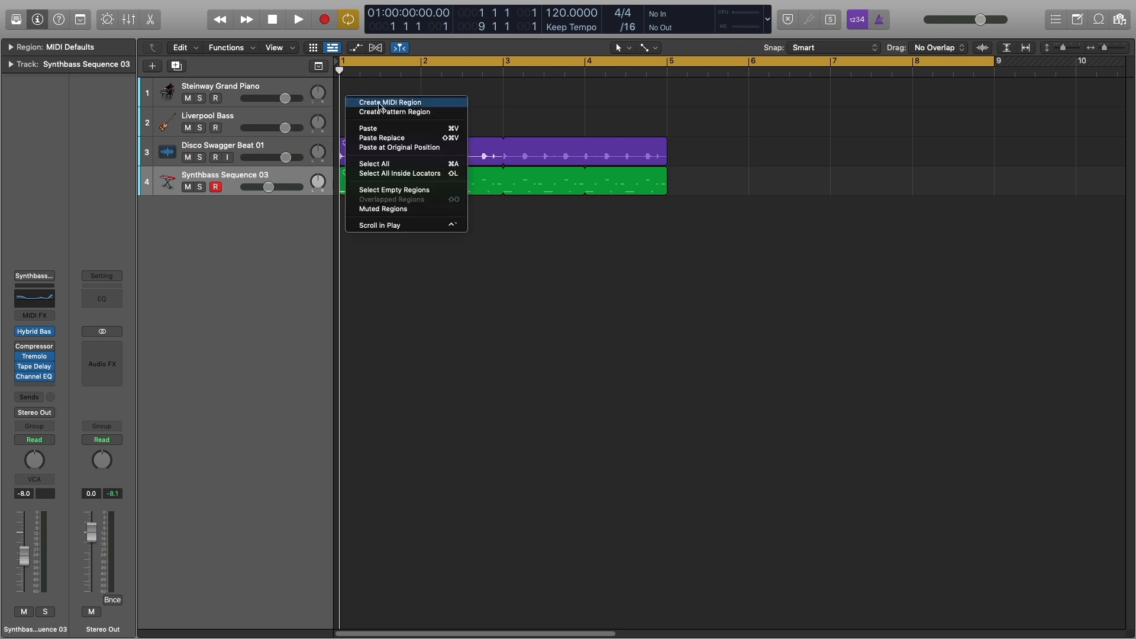
click(380, 103)
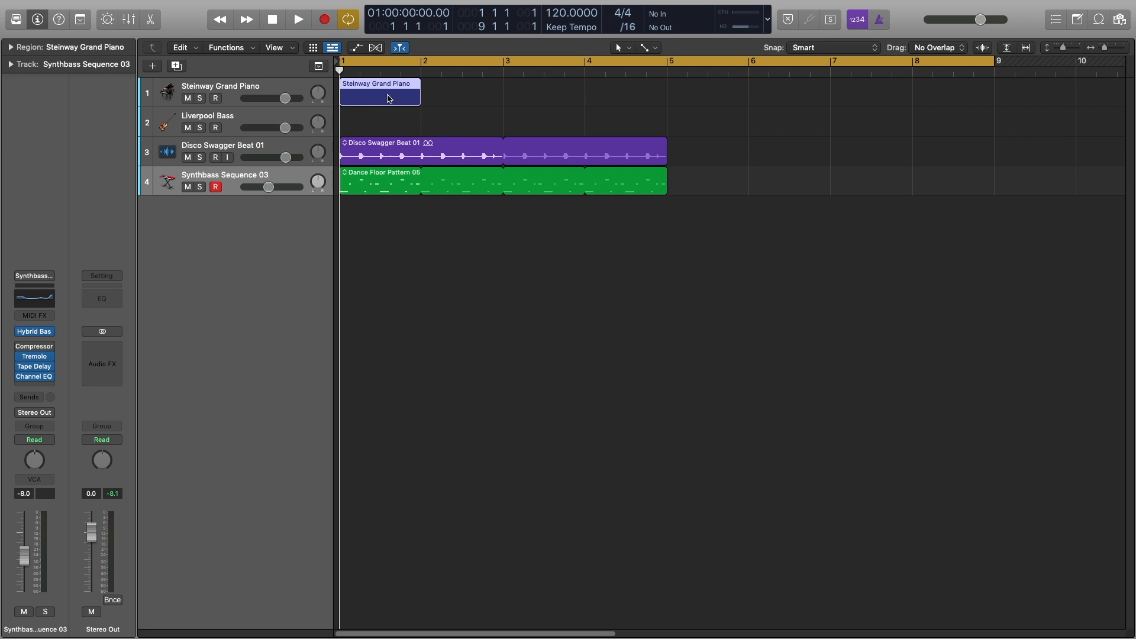
- Open the Steinway Grand Piano region in the Piano Roll and audition several notes on its keyboard
double_click(389, 99)
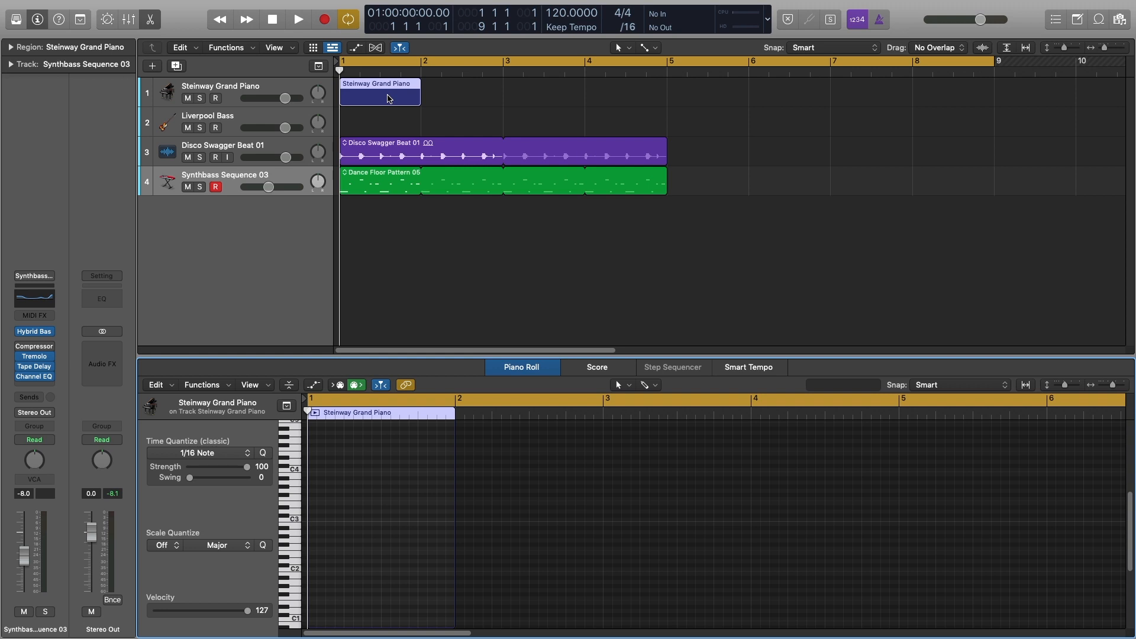
click(295, 478)
click(296, 491)
click(296, 505)
click(295, 532)
click(296, 527)
- Create a C3 note at the start of the piano region, try moving it down to A2, and lengthen it to two beats
right_click(315, 502)
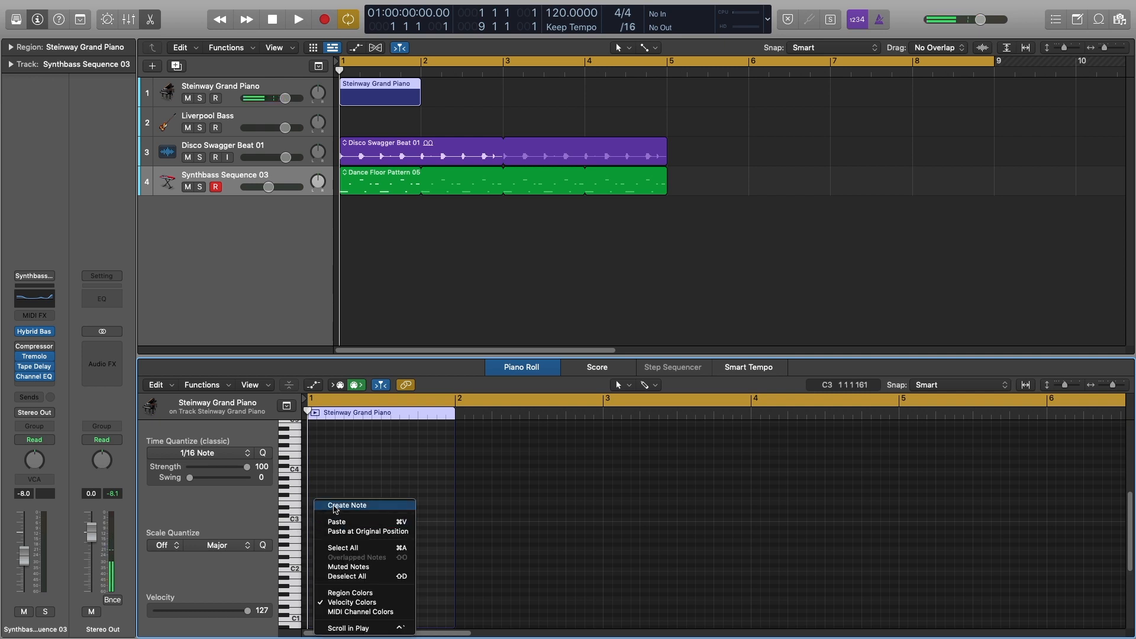
click(336, 506)
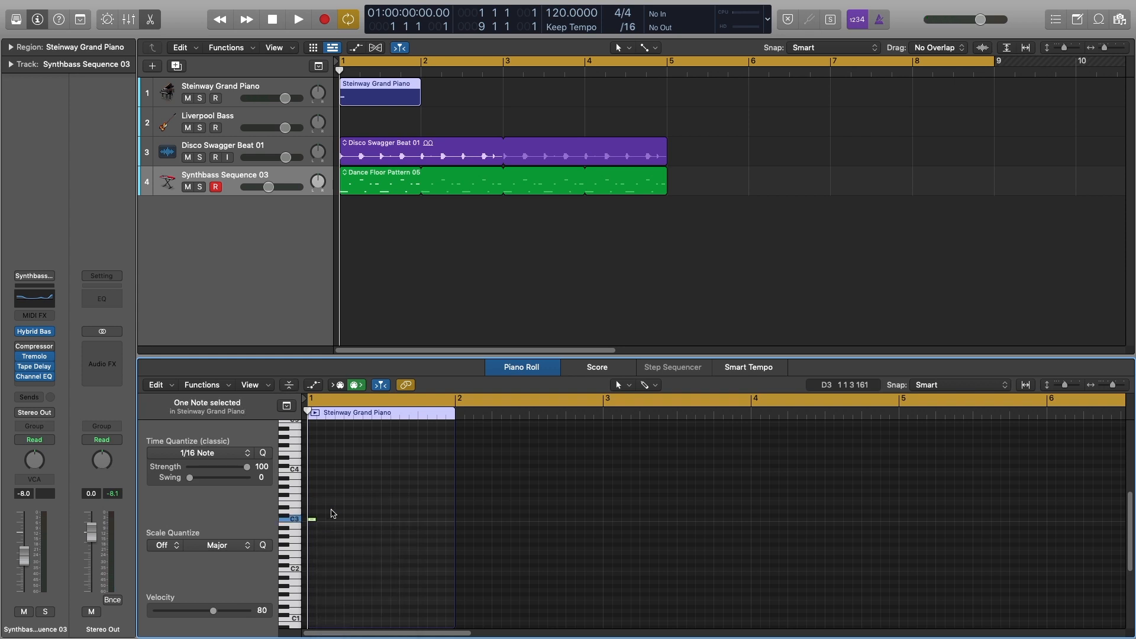
drag(312, 519, 311, 534)
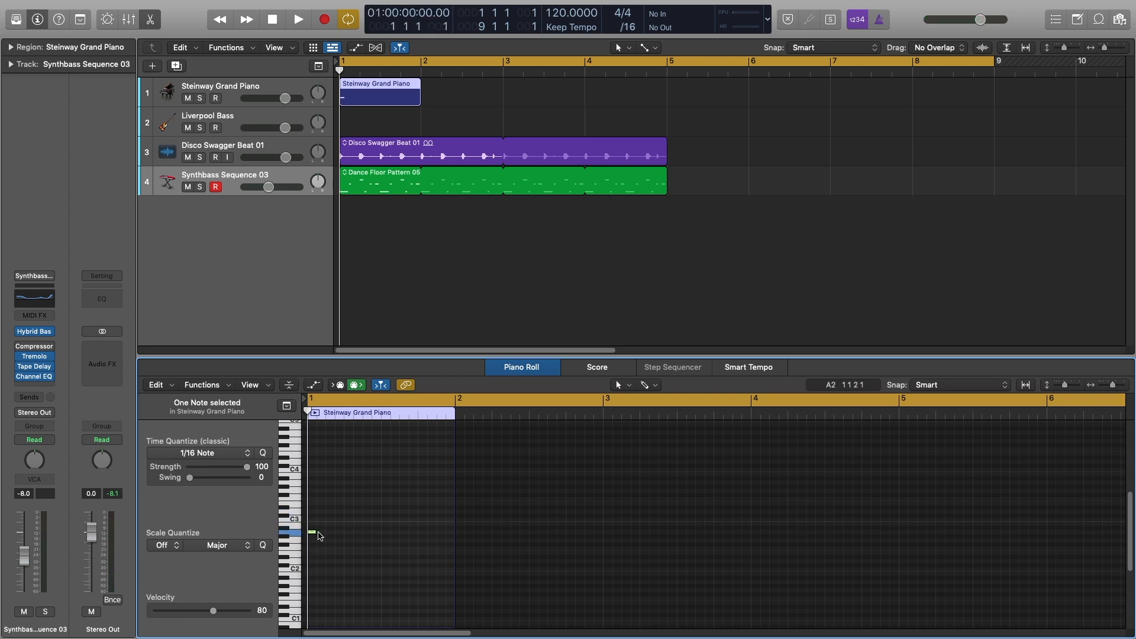
drag(314, 532, 381, 551)
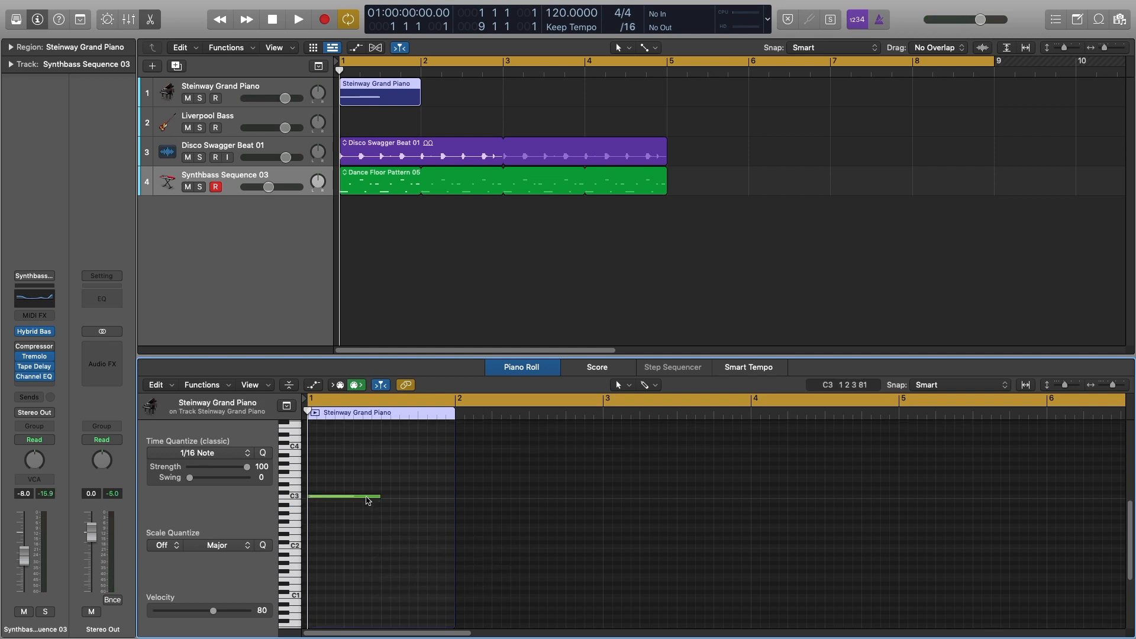
- Copy the two-beat C3 note up to G#3 and make further copies at higher pitches near the region's start
mouse_move(368, 500)
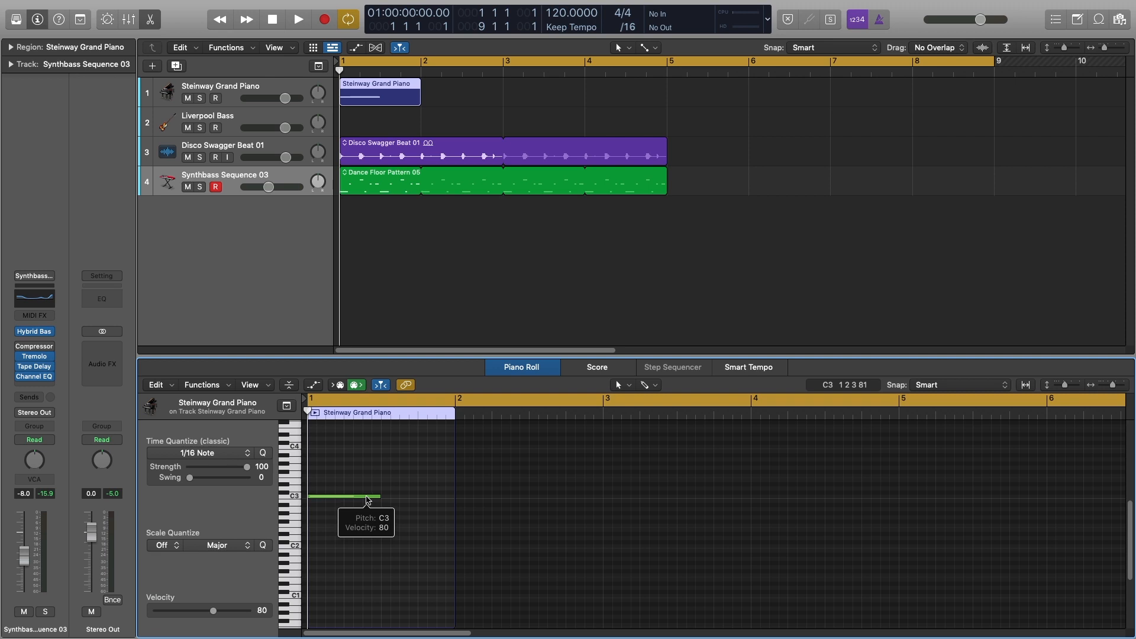
click(367, 497)
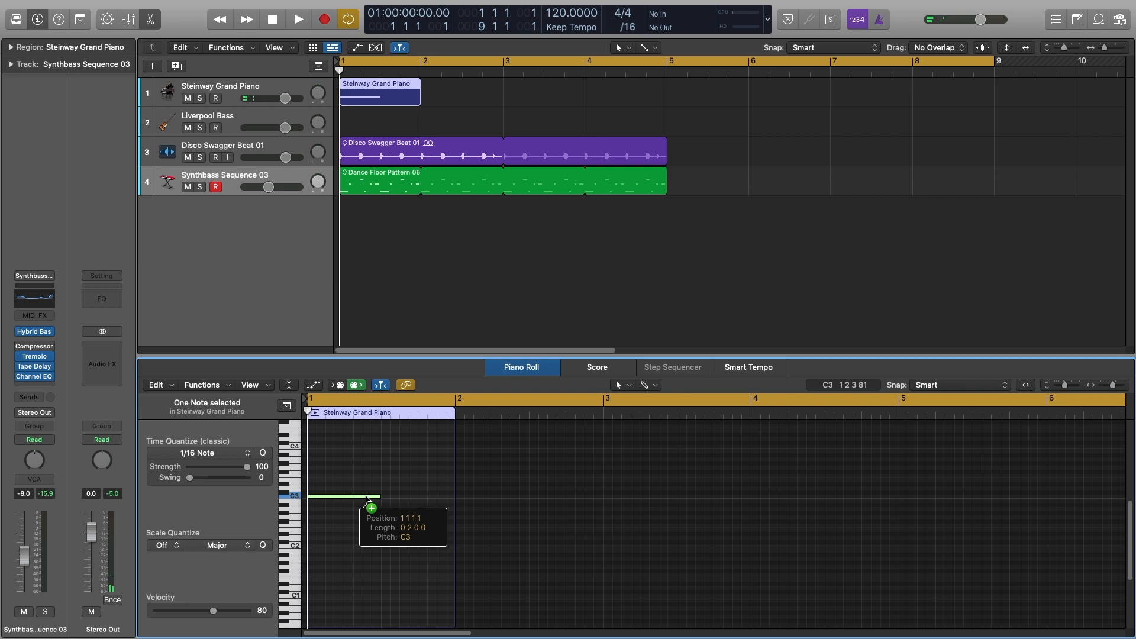
drag(367, 496, 367, 467)
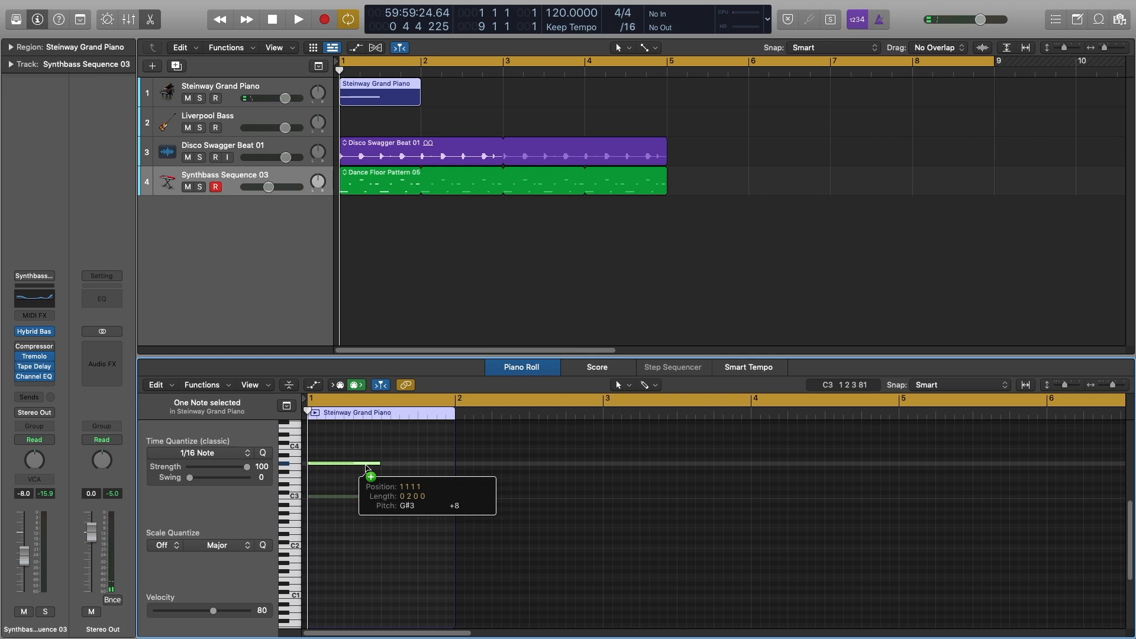
drag(367, 467, 342, 438)
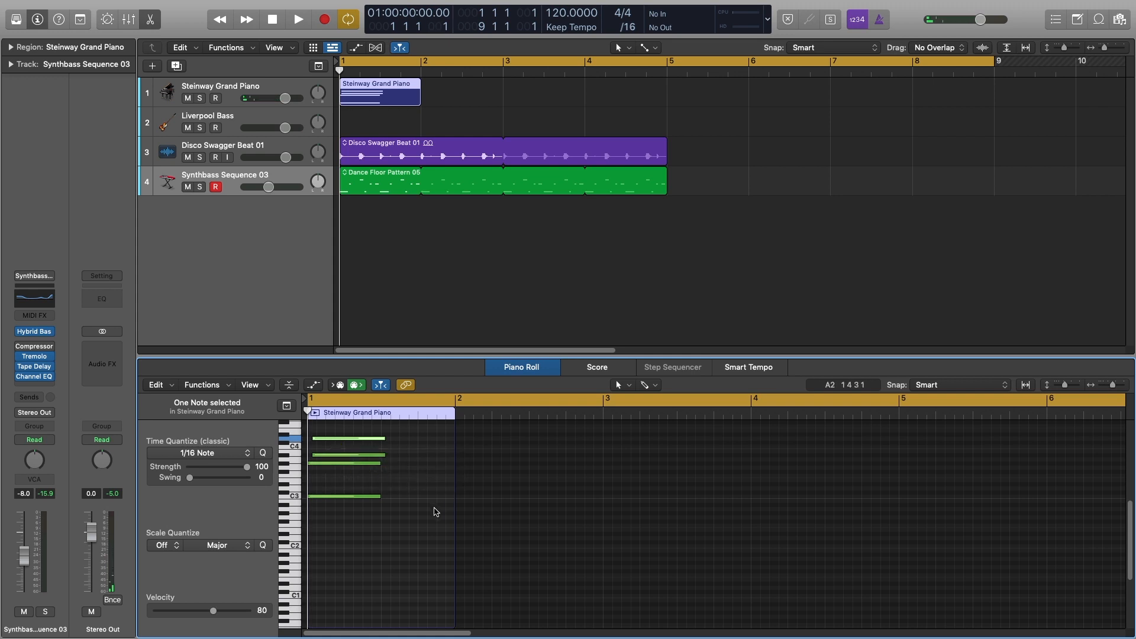
- Quantize the four piano notes to a 1/16 Note grid and then to a 1/4 Note grid
drag(419, 528, 352, 439)
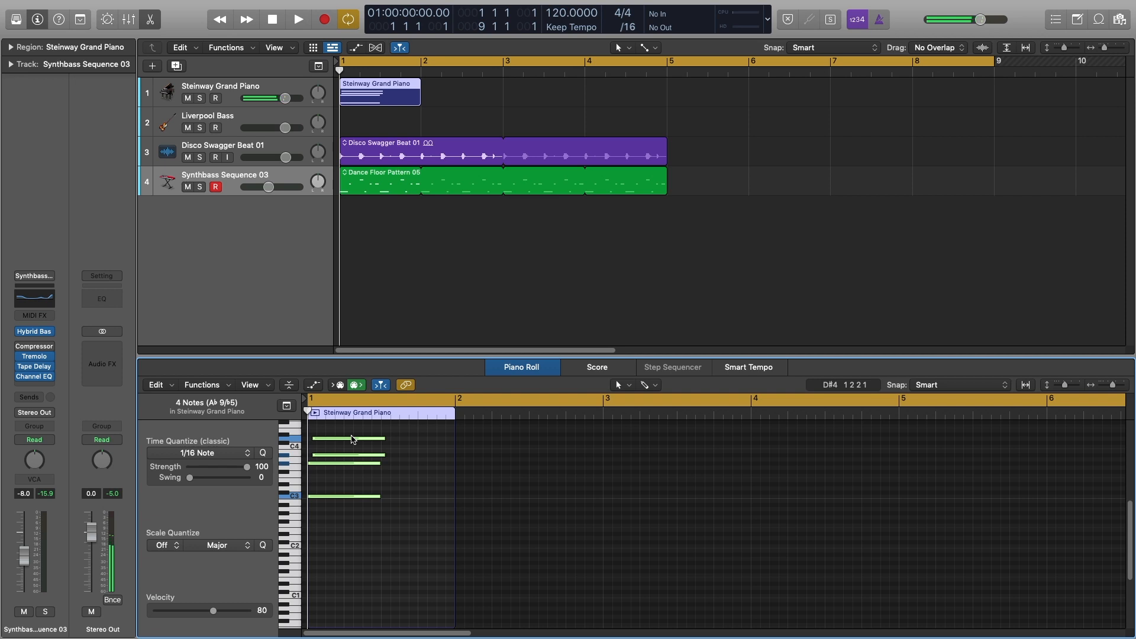
click(264, 453)
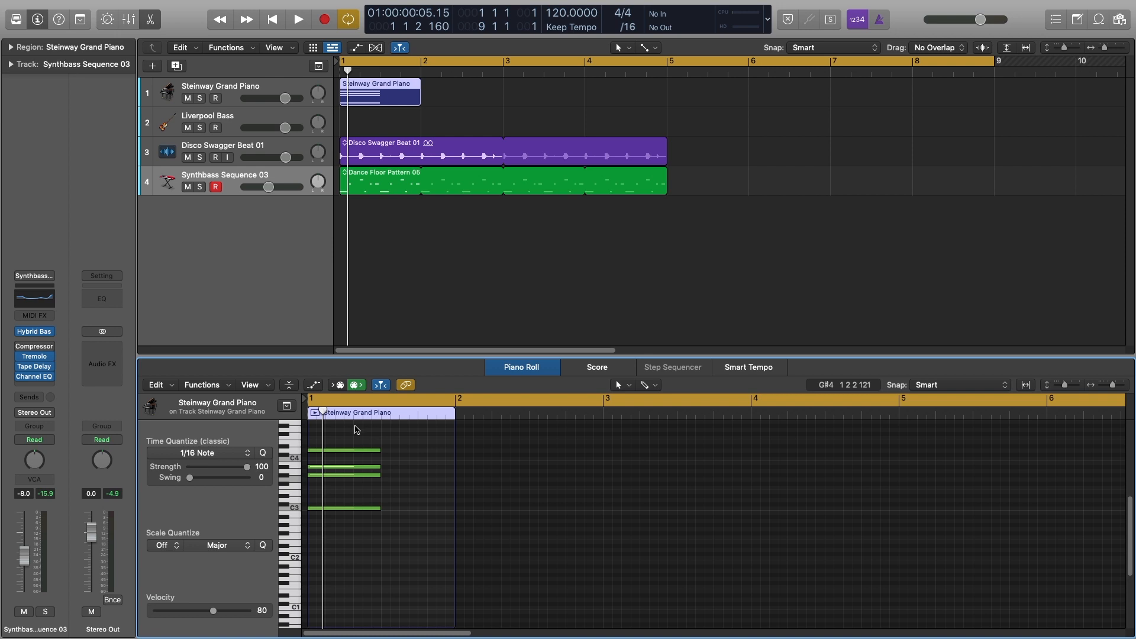
click(247, 452)
click(235, 505)
key(super+a)
mouse_move(332, 451)
mouse_down()
mouse_move(353, 454)
mouse_move(337, 456)
mouse_up()
key(q)
key(q)
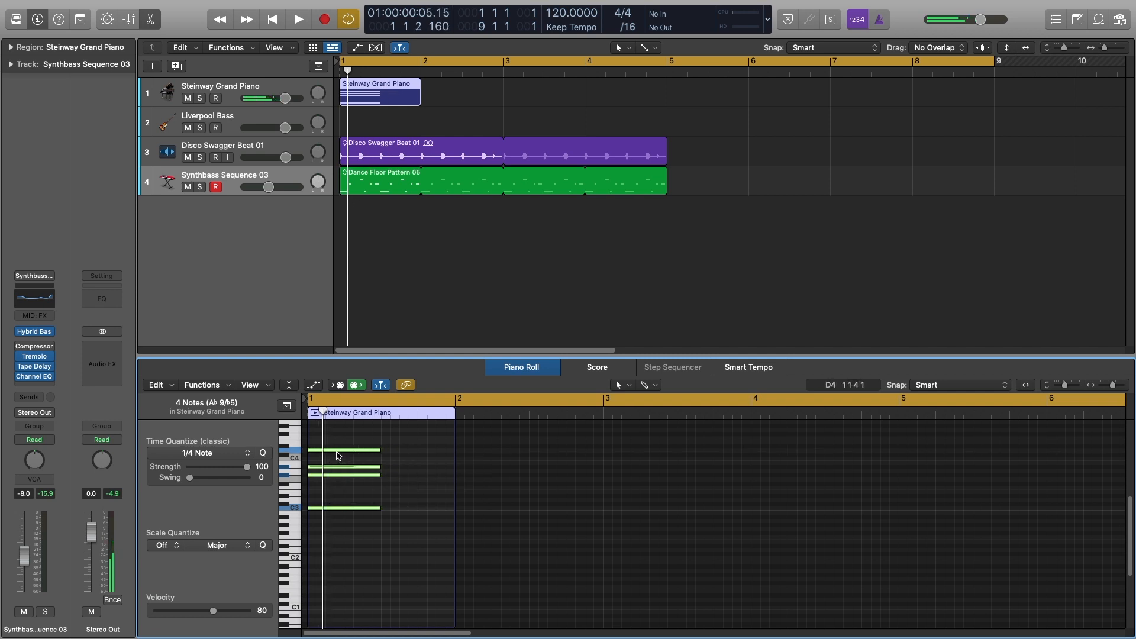
- Set the time quantize of the selected piano notes back to 1/16 Note and practise marquee-selecting the chord
click(222, 453)
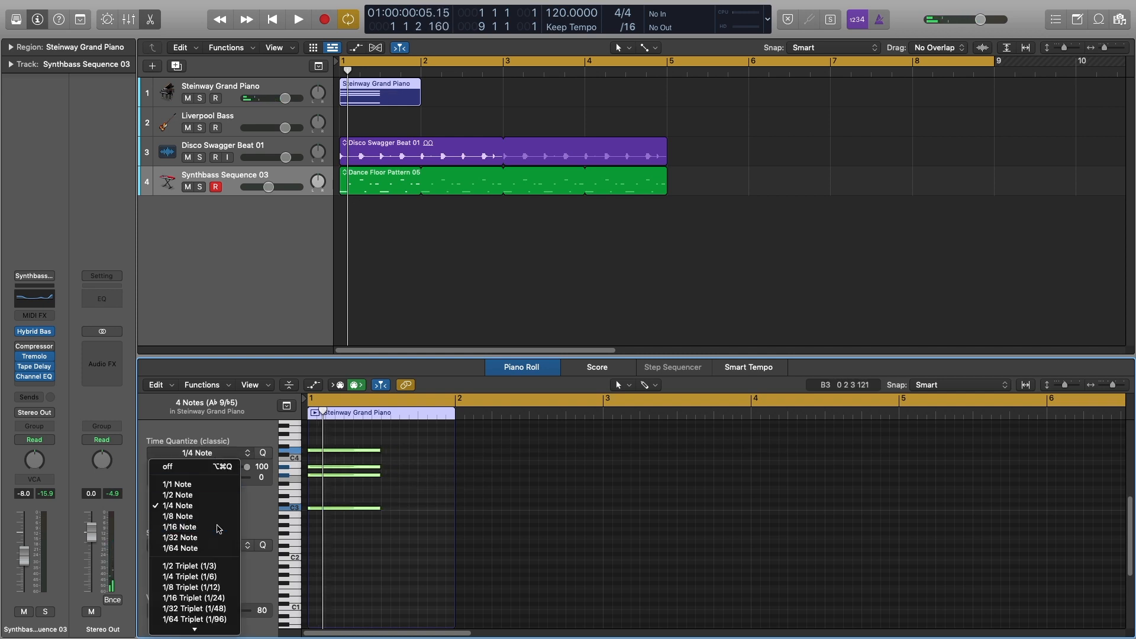
click(219, 527)
mouse_move(362, 436)
mouse_down()
mouse_move(346, 540)
mouse_move(326, 511)
mouse_up()
drag(382, 533, 366, 443)
click(408, 459)
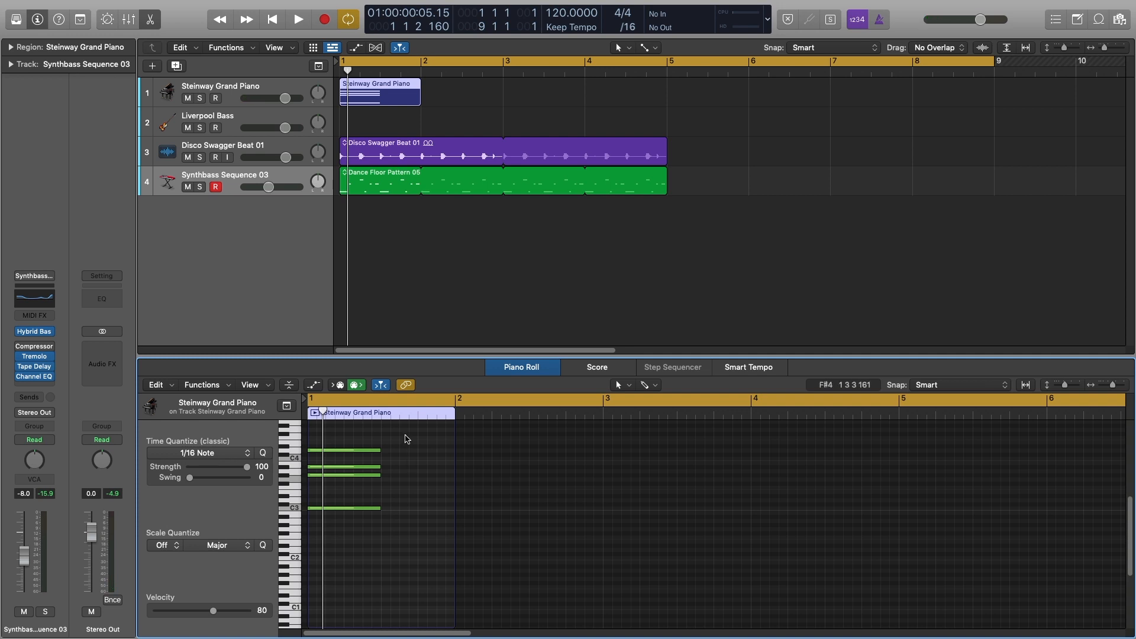
drag(407, 436, 347, 542)
click(400, 520)
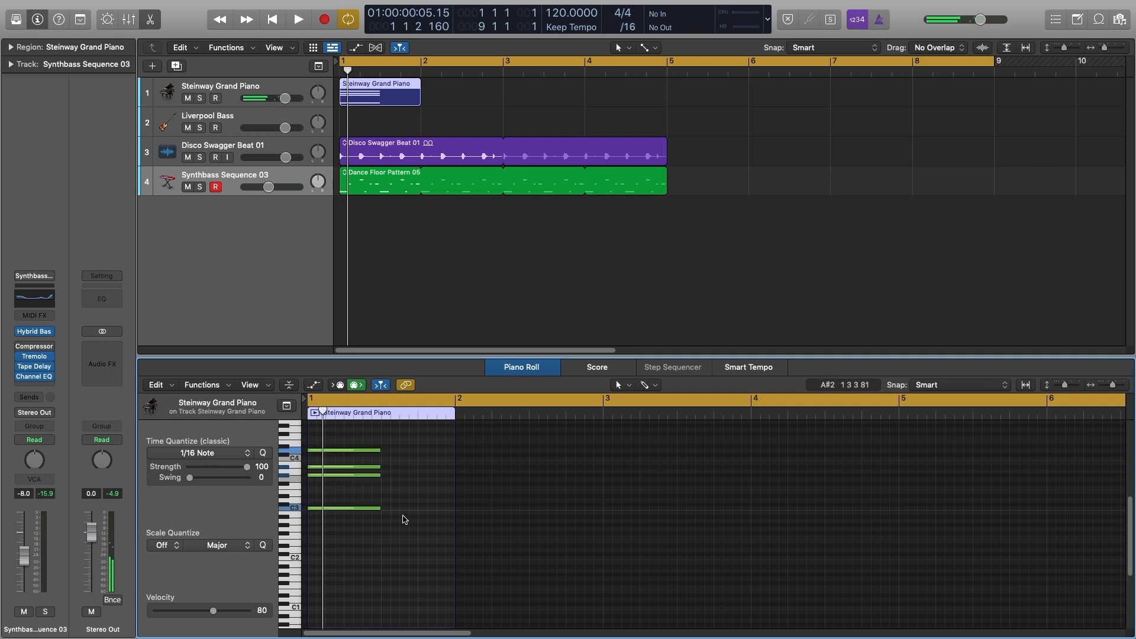
- Delete all the piano notes and remove the Steinway Grand Piano region from its track
key(super+a)
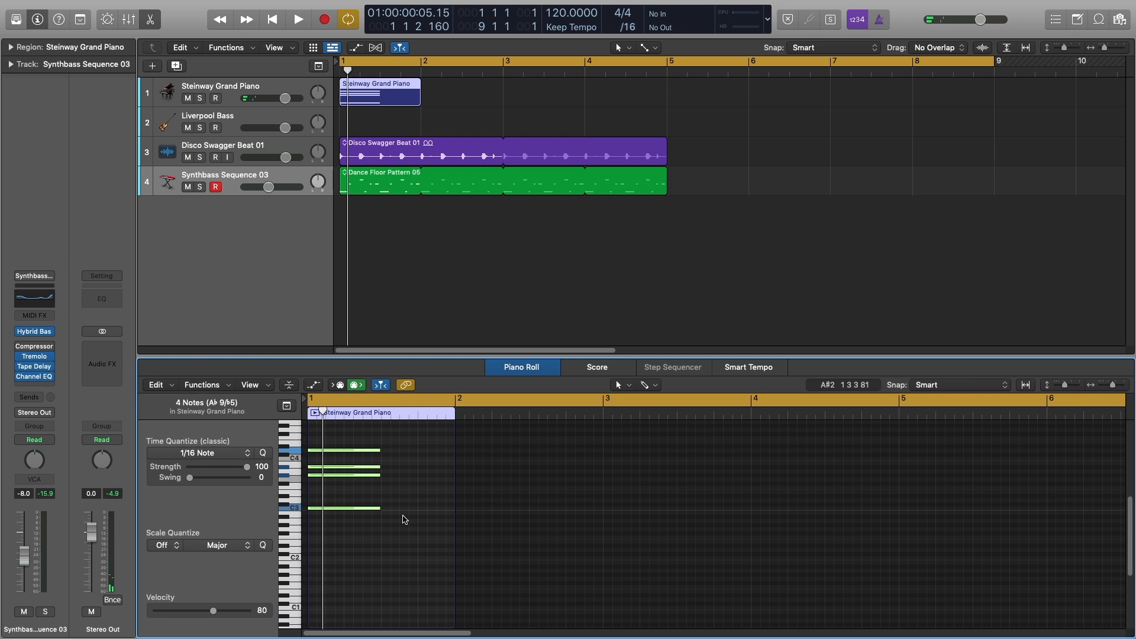
key(Delete)
click(436, 254)
click(401, 92)
key(Delete)
- Play the remaining drum and synth bass loops from bar 1
key(Return)
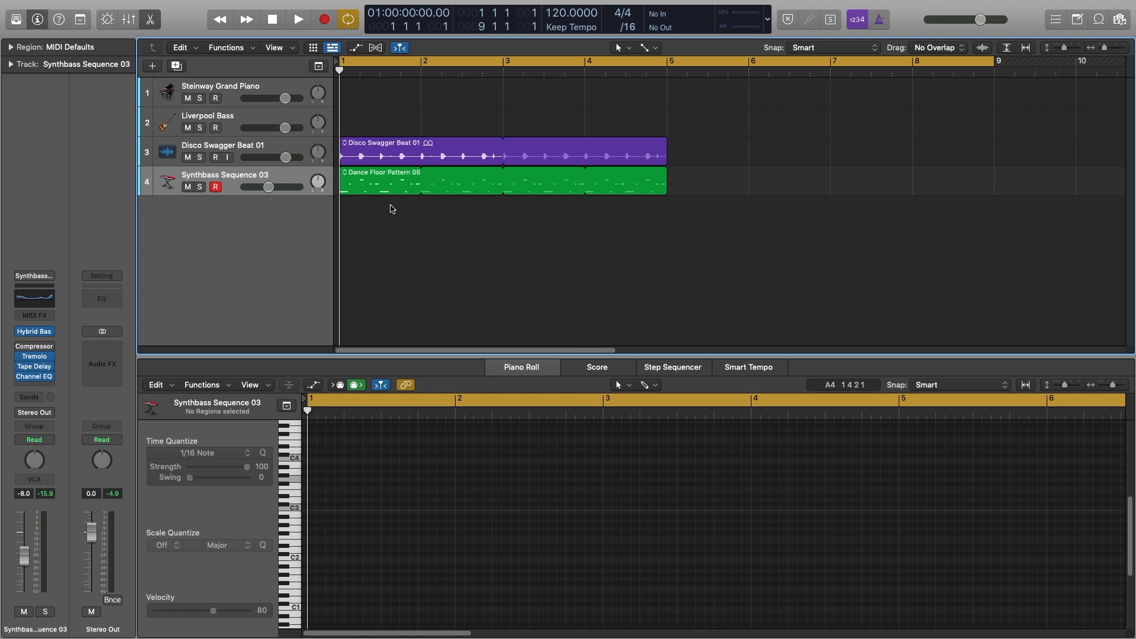
key(space)
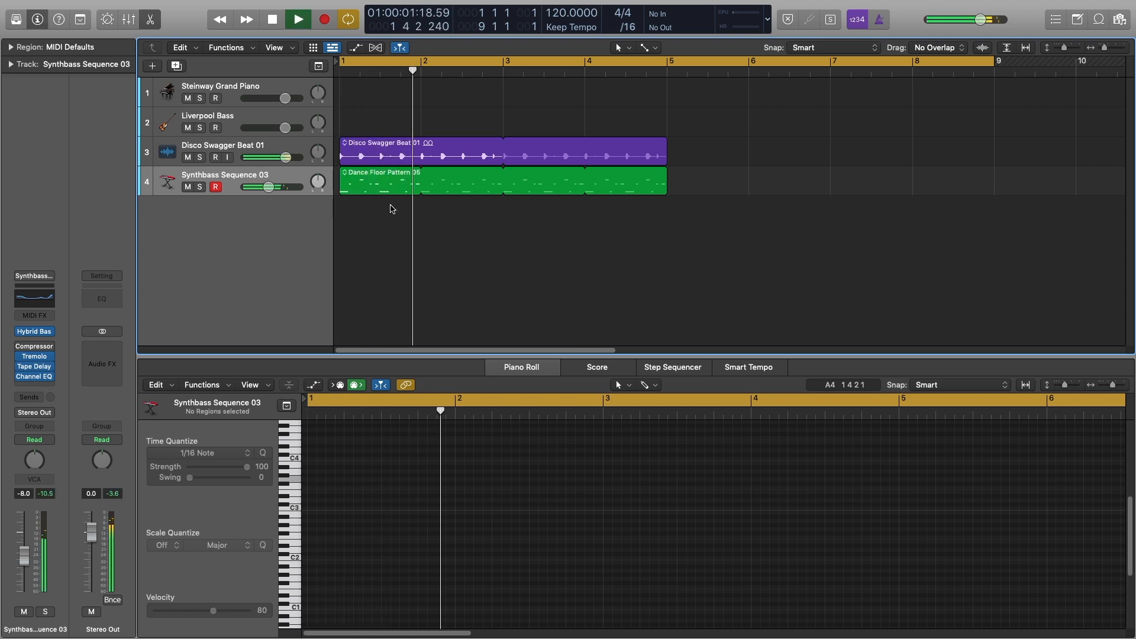
key(space)
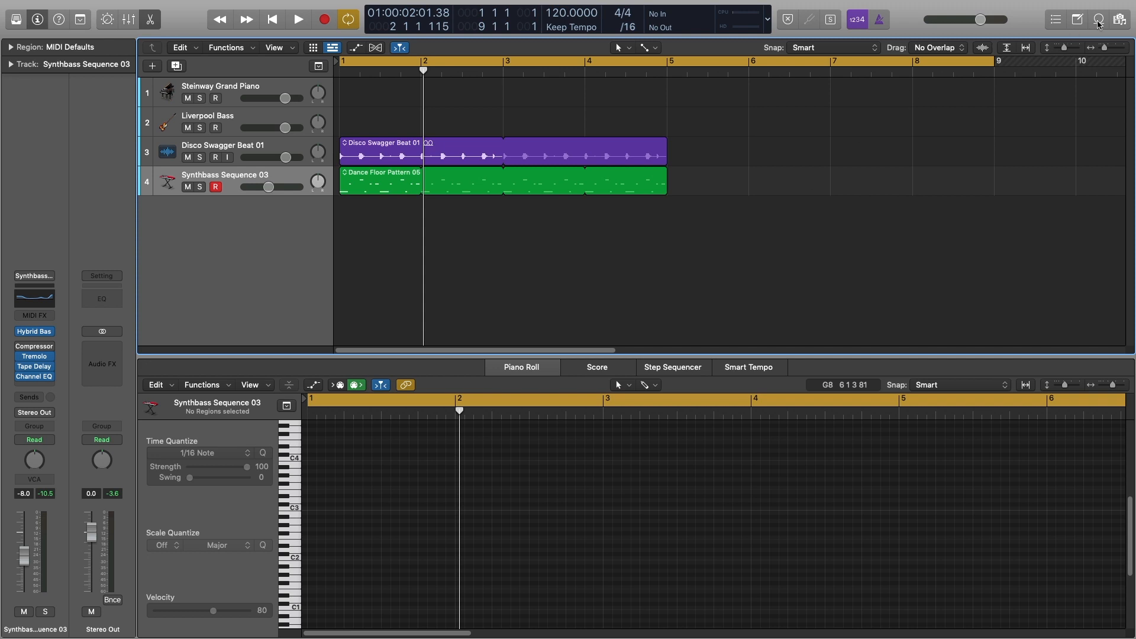
- Import the tutorial chord file from the sample pack's Midi folder onto the Steinway Grand Piano track at bar 1
click(1120, 19)
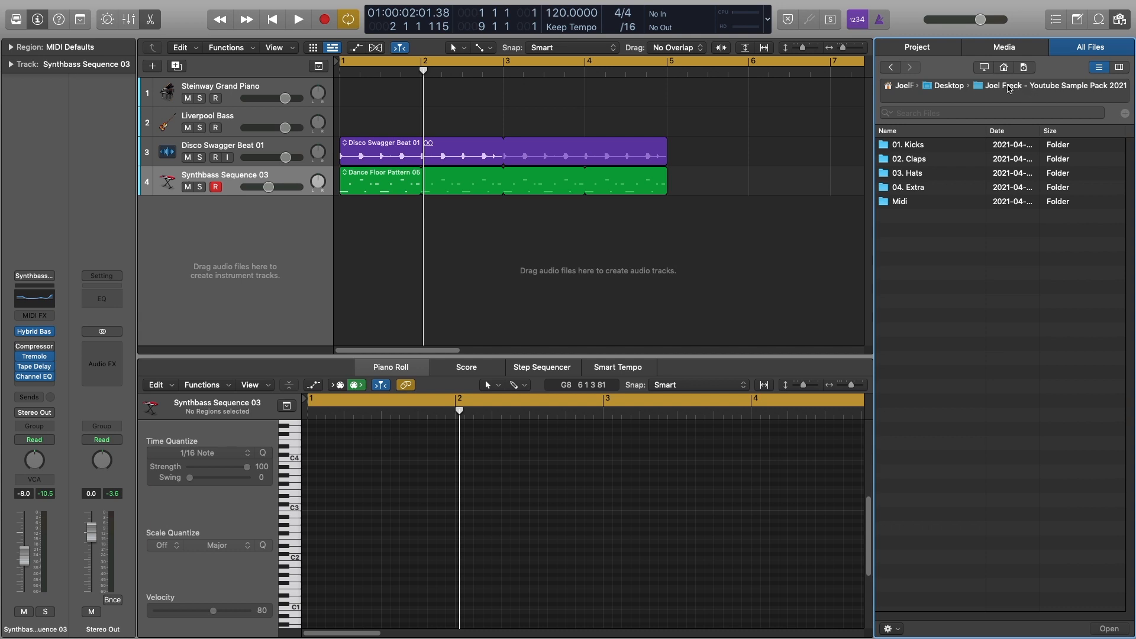
click(1007, 87)
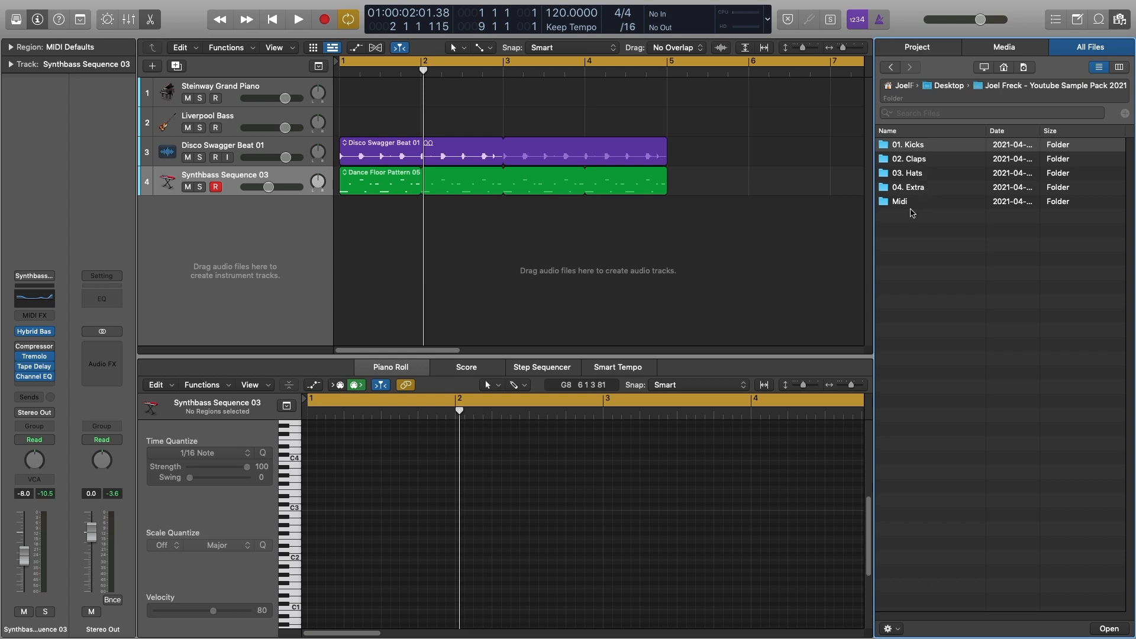
double_click(938, 202)
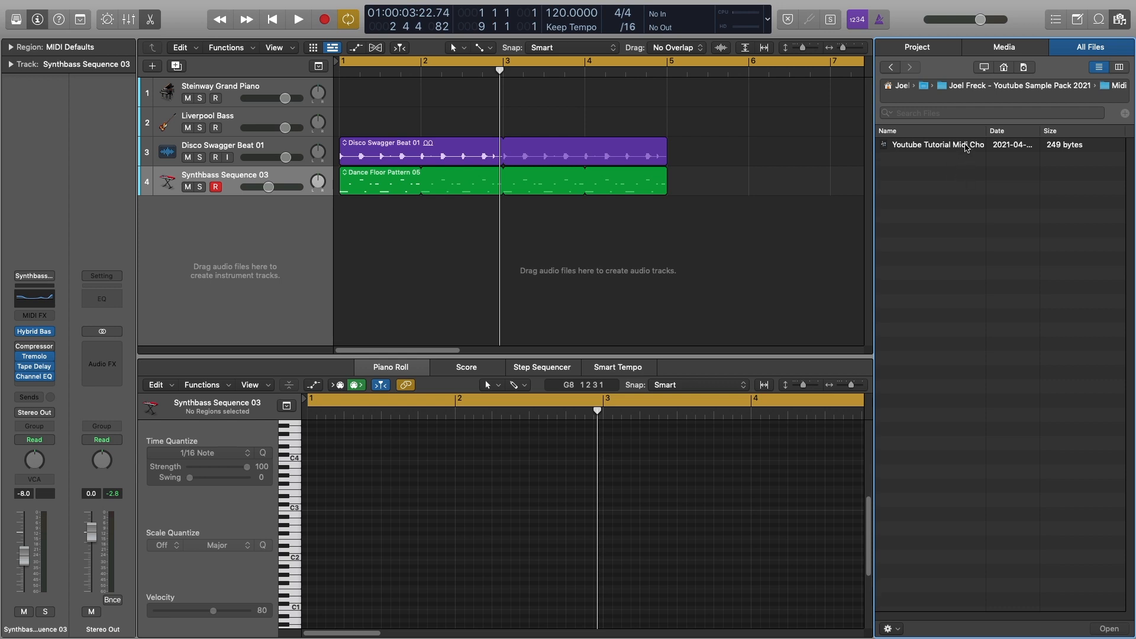
drag(966, 142, 342, 93)
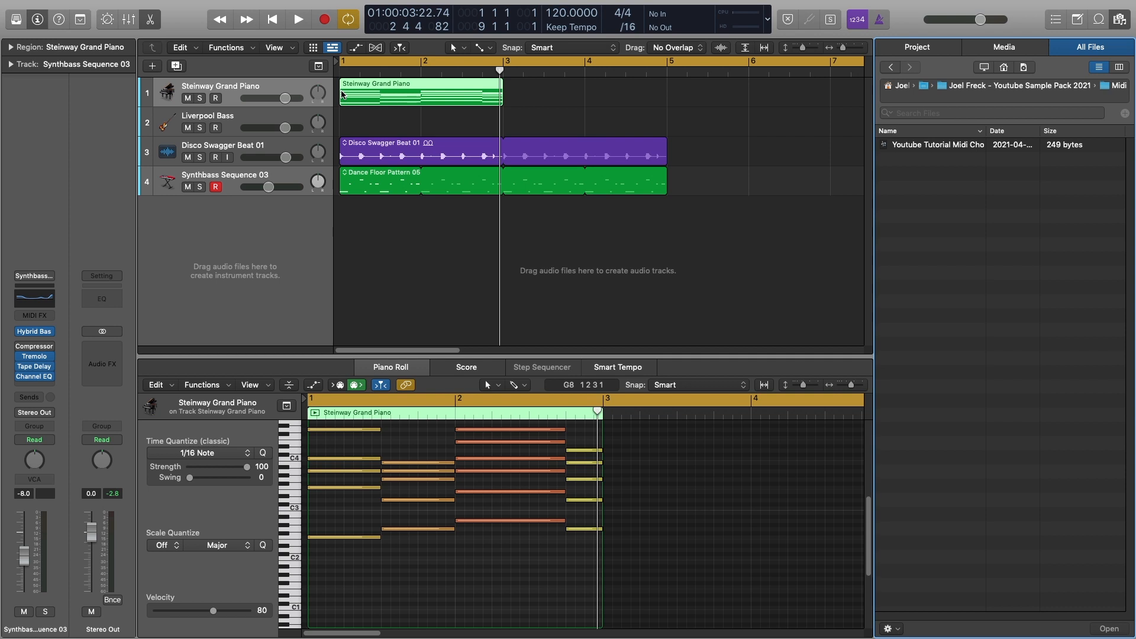
- Audition the imported piano chords in solo and then together with the drum and synth bass loops
key(ctrl+s)
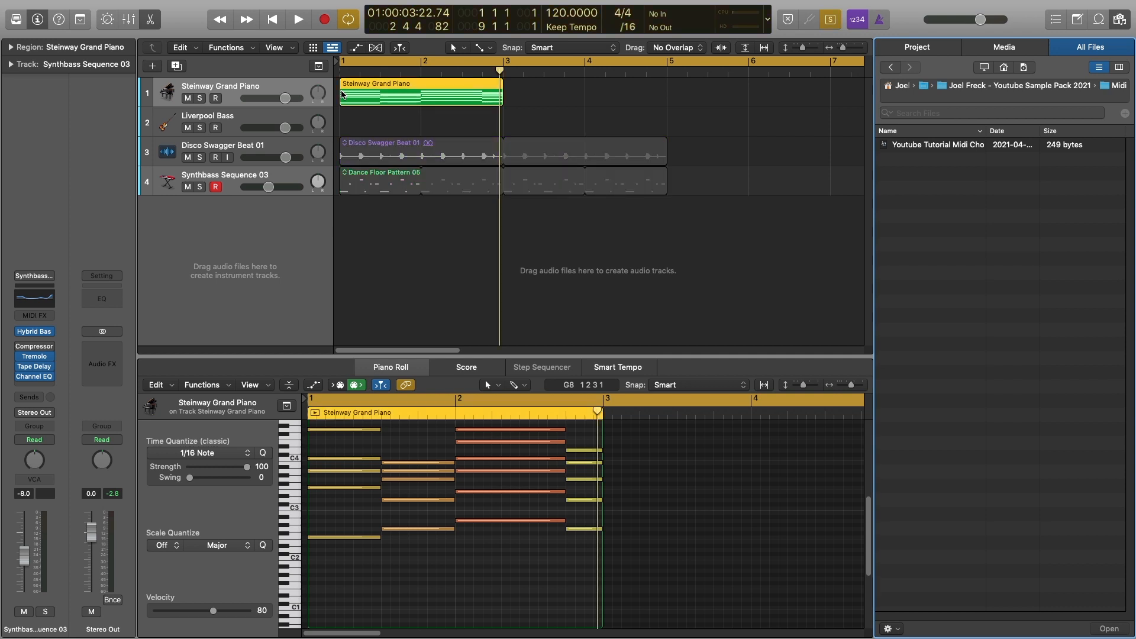
key(space)
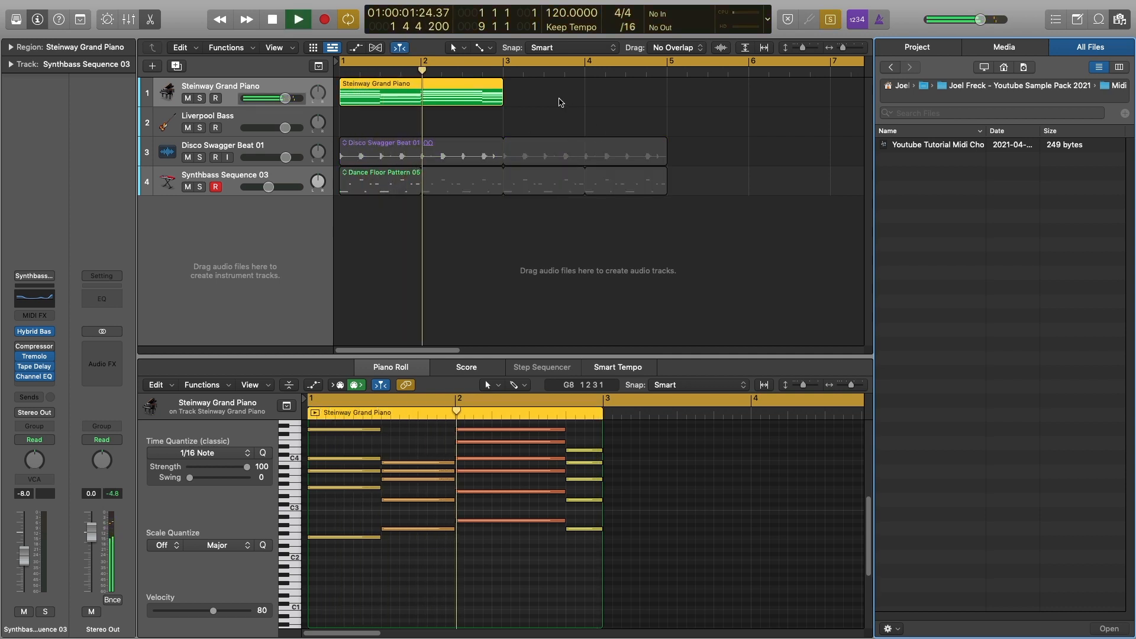
key(space)
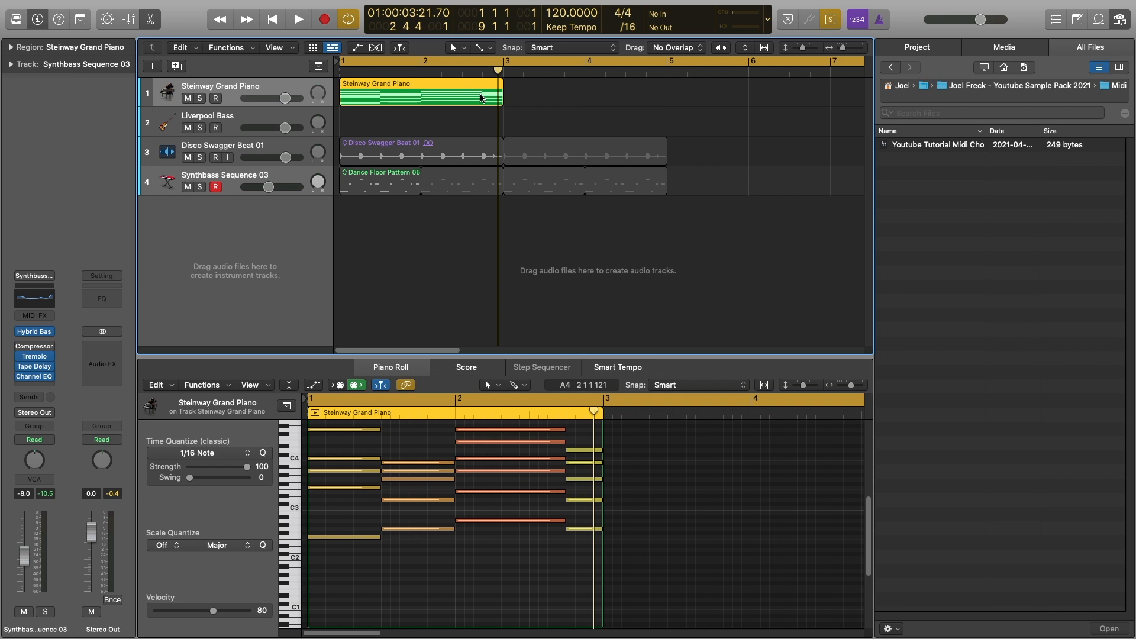
key(ctrl+s)
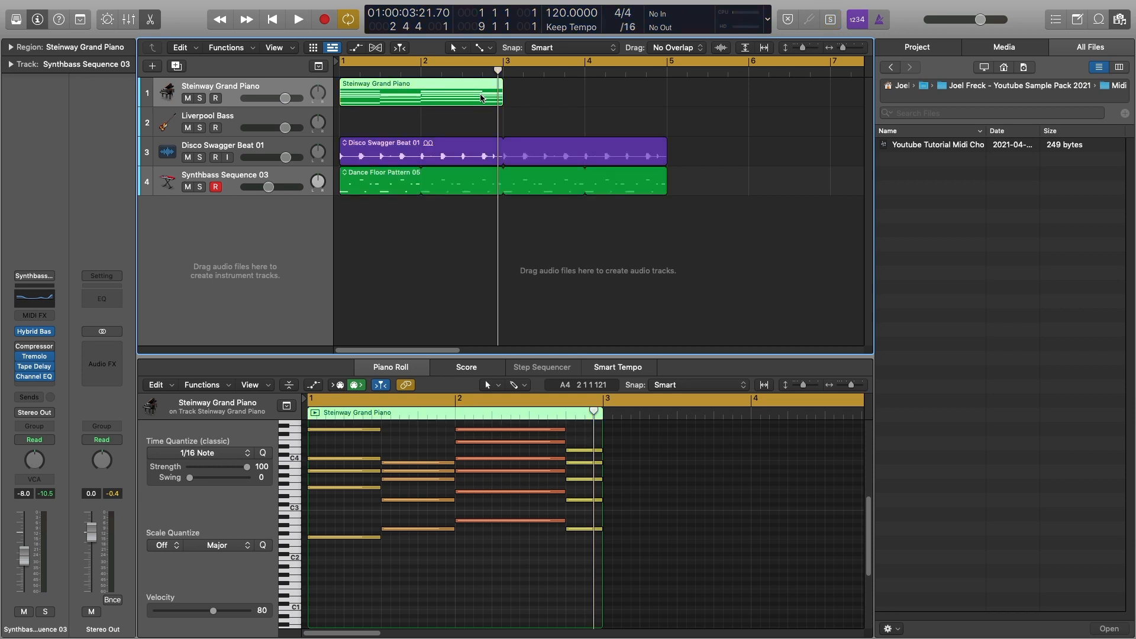
key(space)
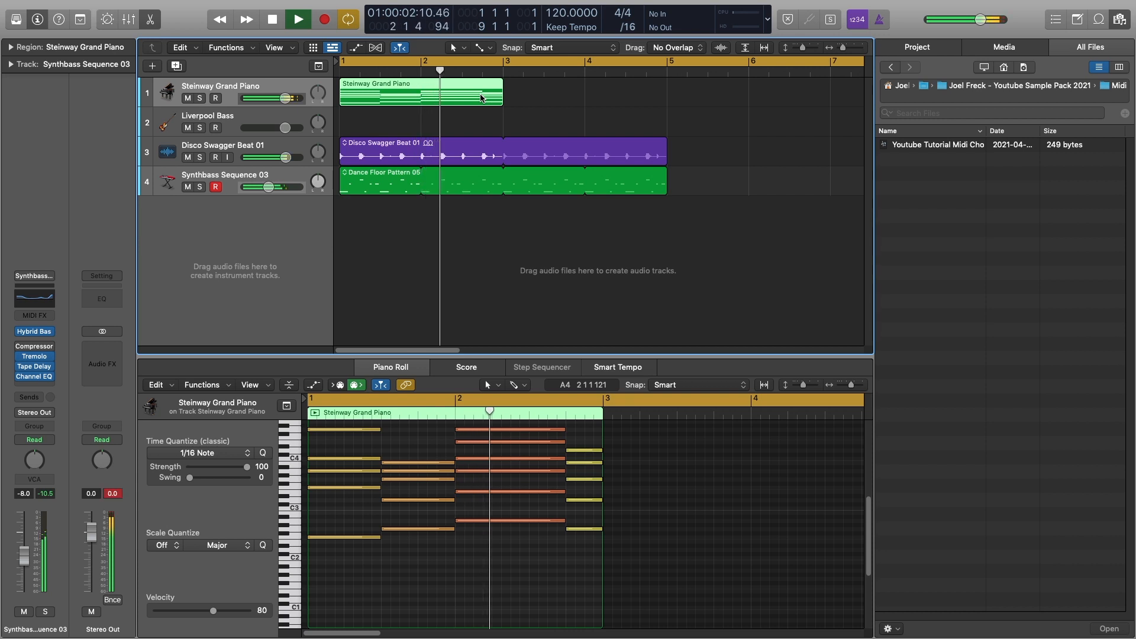
key(space)
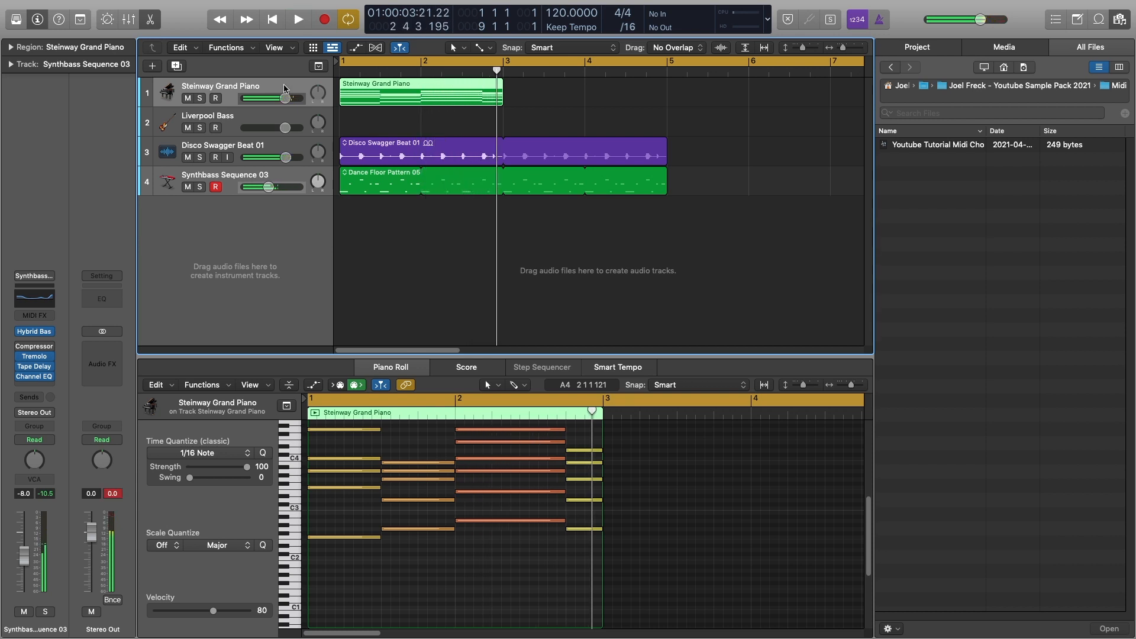
- Lower the Steinway Grand Piano track's volume to -4.4 dB while playing it with the other tracks
click(239, 89)
drag(23, 542, 29, 563)
key(space)
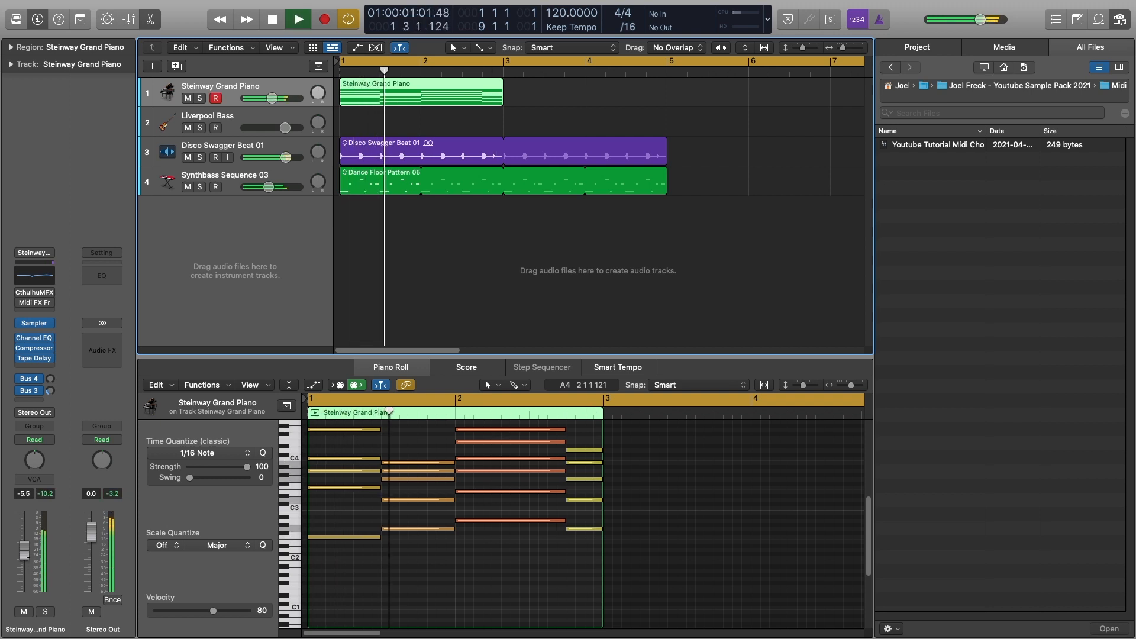
drag(28, 558, 27, 553)
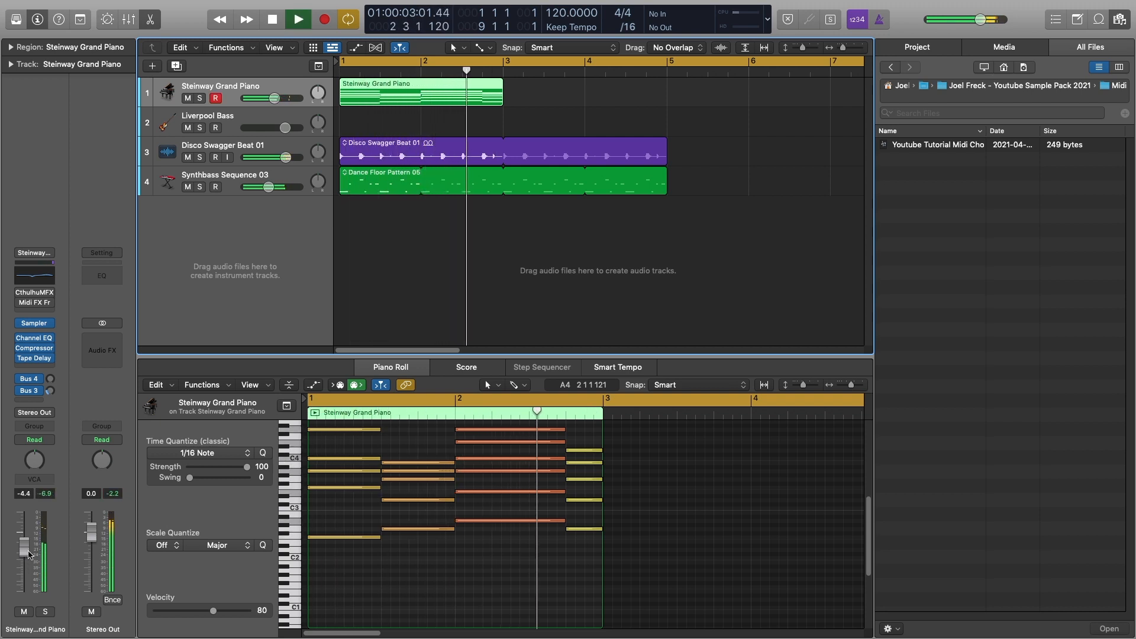
key(space)
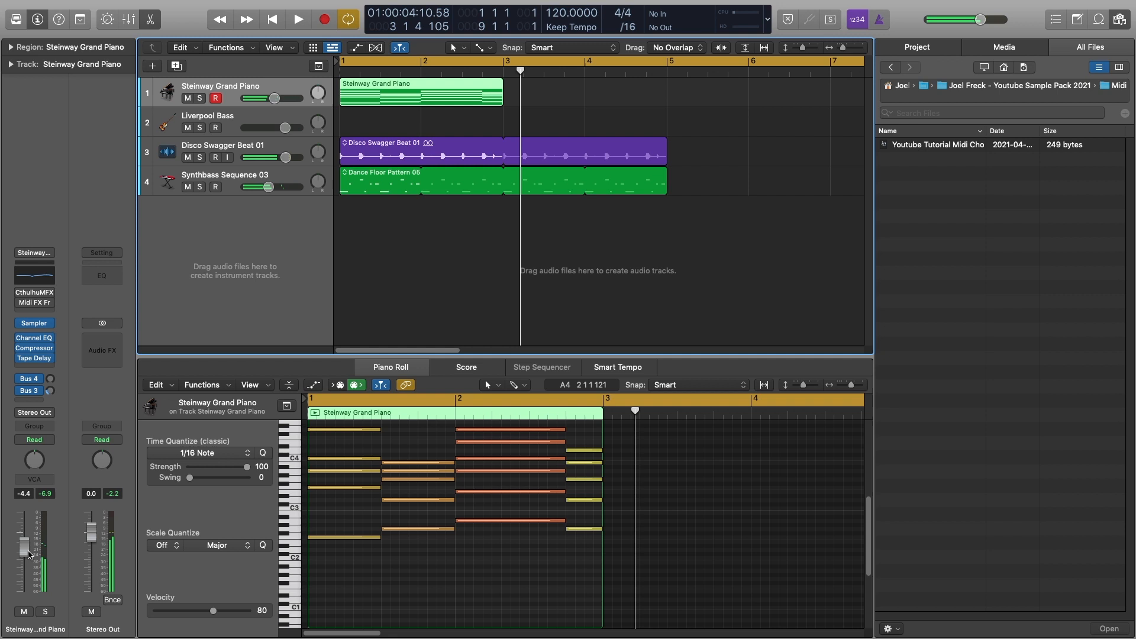
- Loop the Steinway Grand Piano region up to bar 5, close the file browser, and shorten the cycle area to end at bar 5
drag(506, 85, 662, 123)
click(1120, 19)
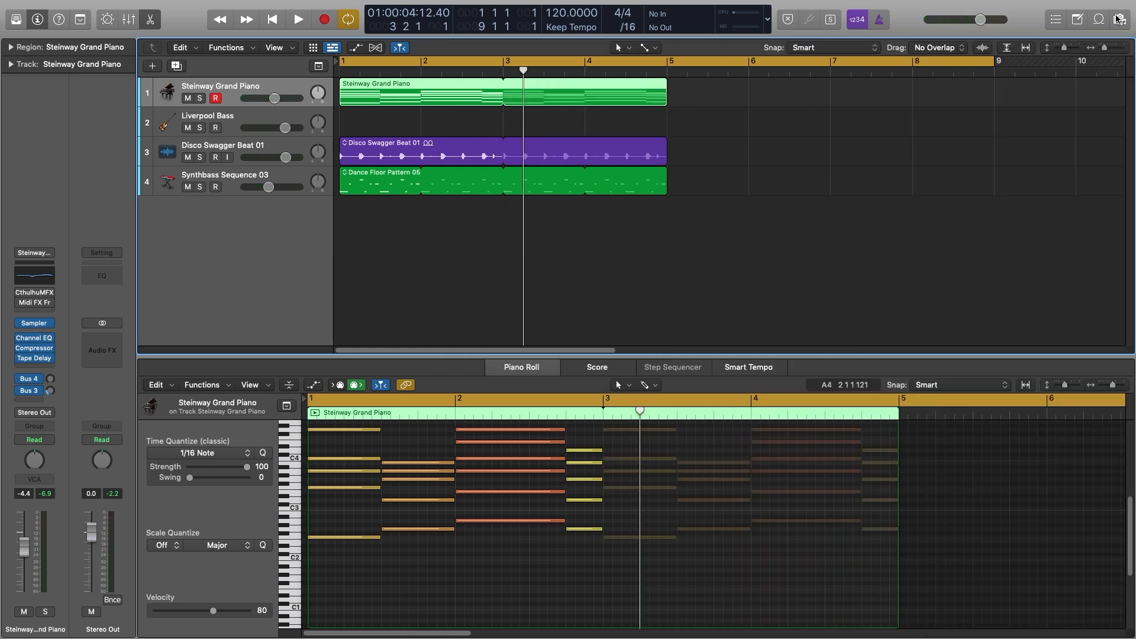
drag(995, 63, 667, 86)
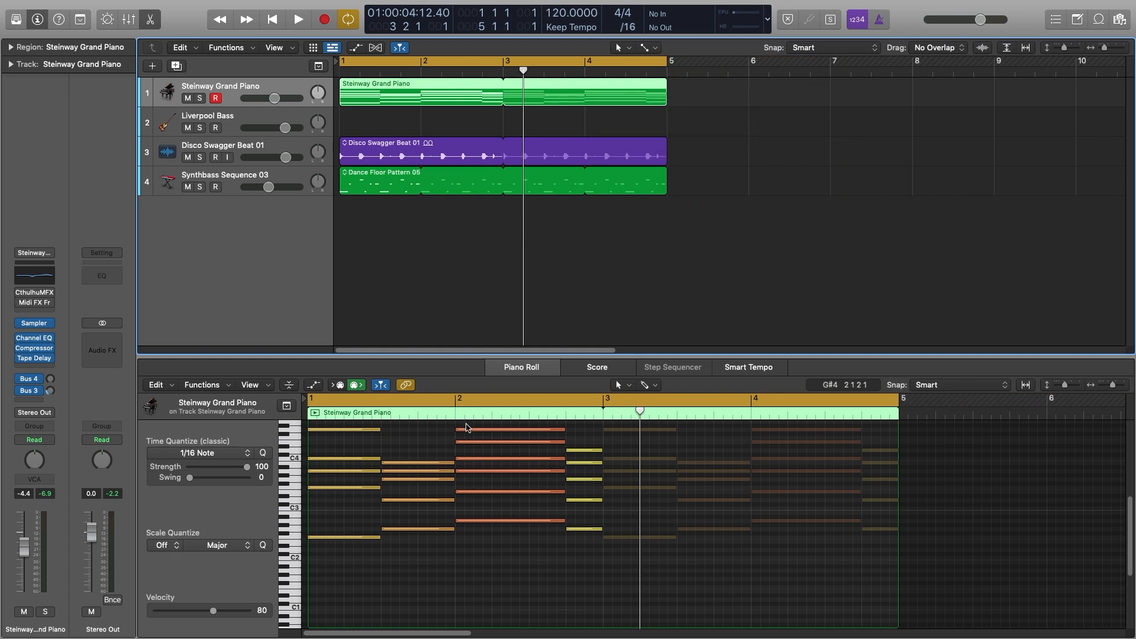
- Select all notes of the piano region and show their Note Velocity in the Automation/MIDI area of the Piano Roll
mouse_move(463, 433)
click(526, 540)
key(super+a)
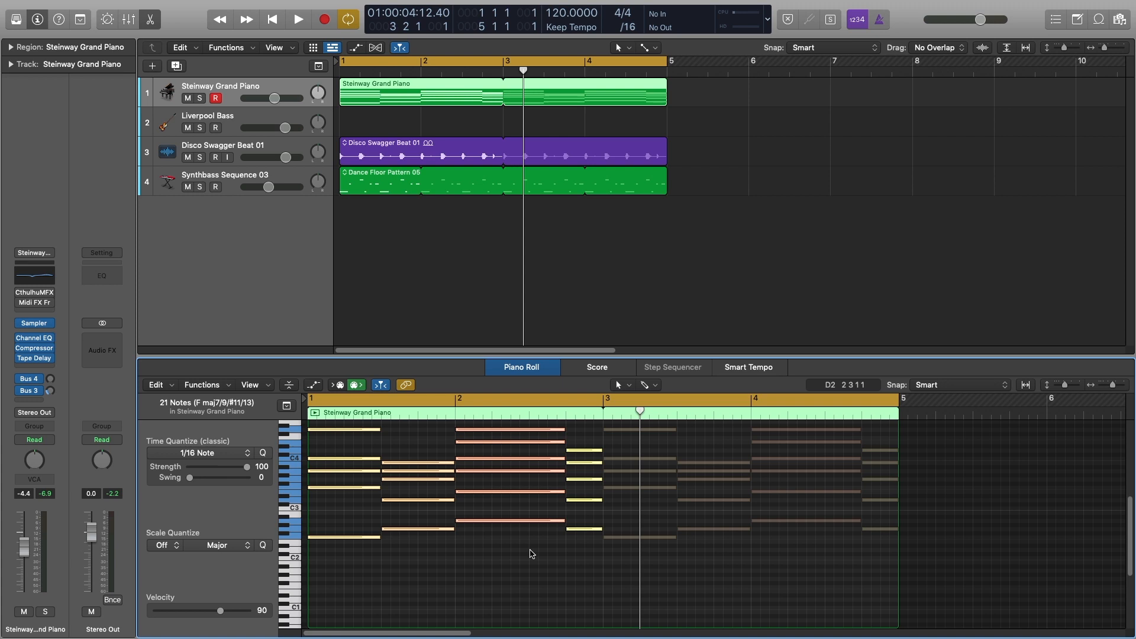
click(319, 388)
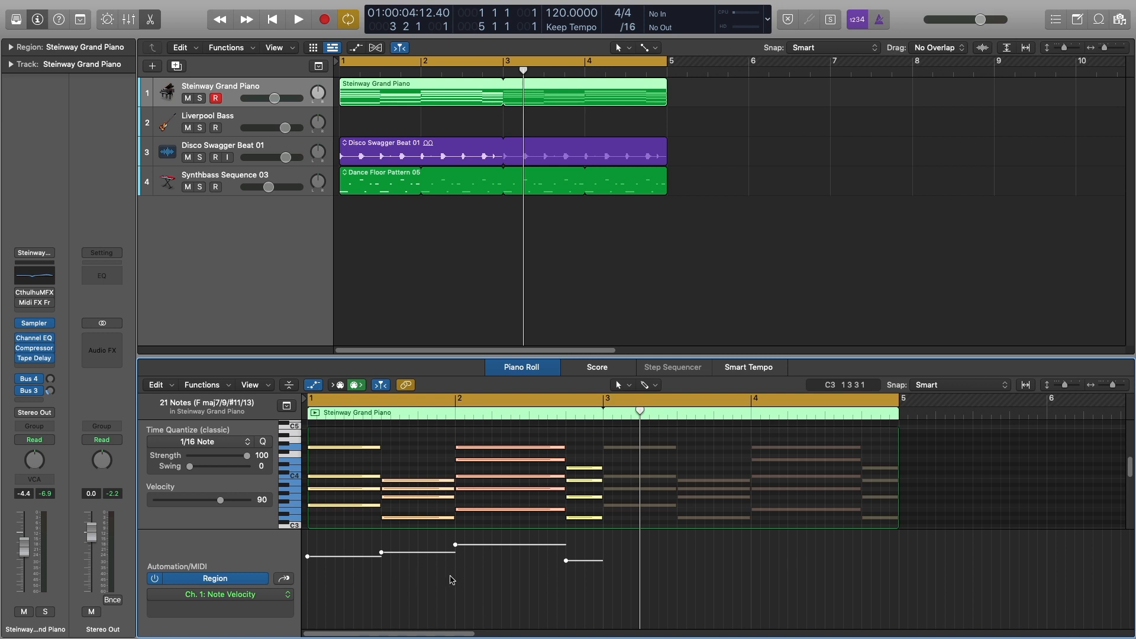
click(260, 595)
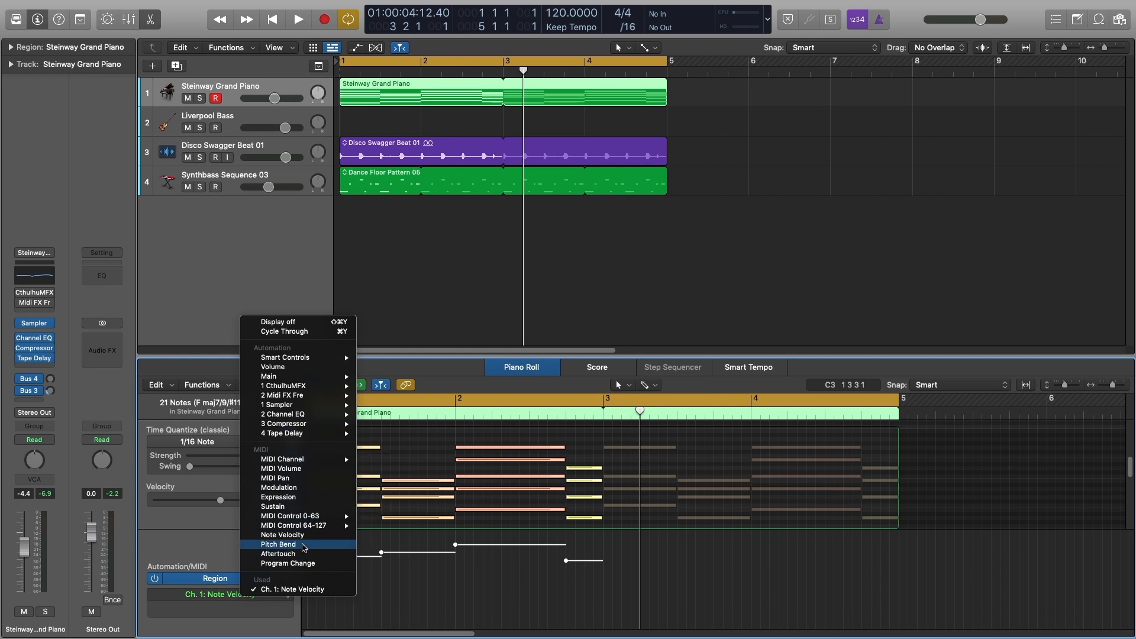
click(262, 589)
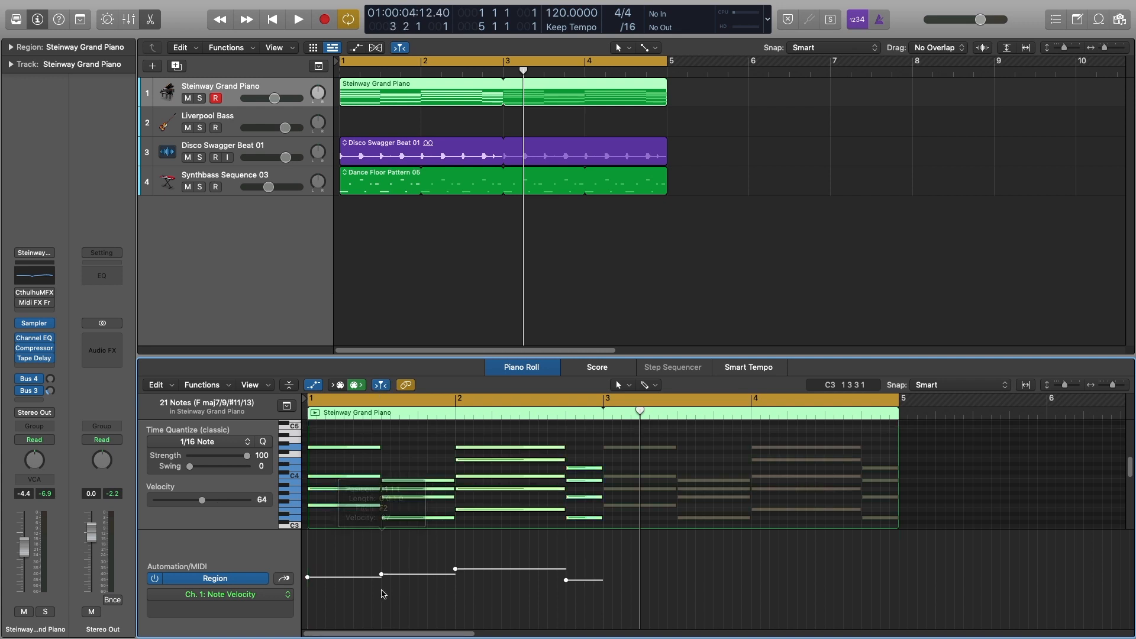
- Lower the velocity of all selected piano notes to 39 during playback and solo the piano region
drag(381, 575, 381, 582)
key(space)
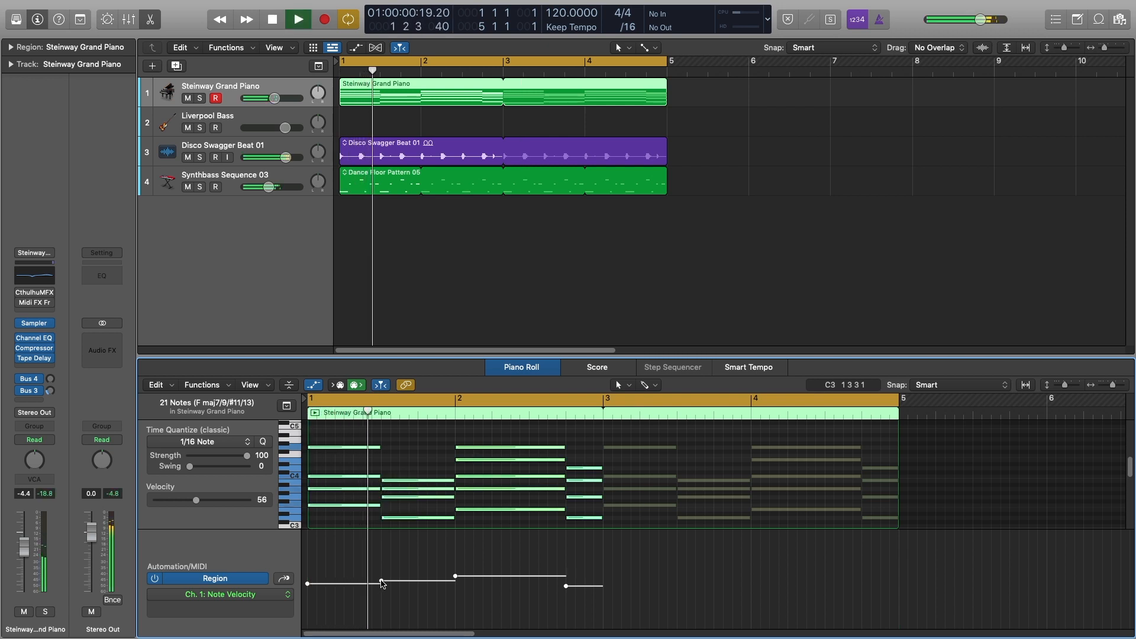
key(ctrl+s)
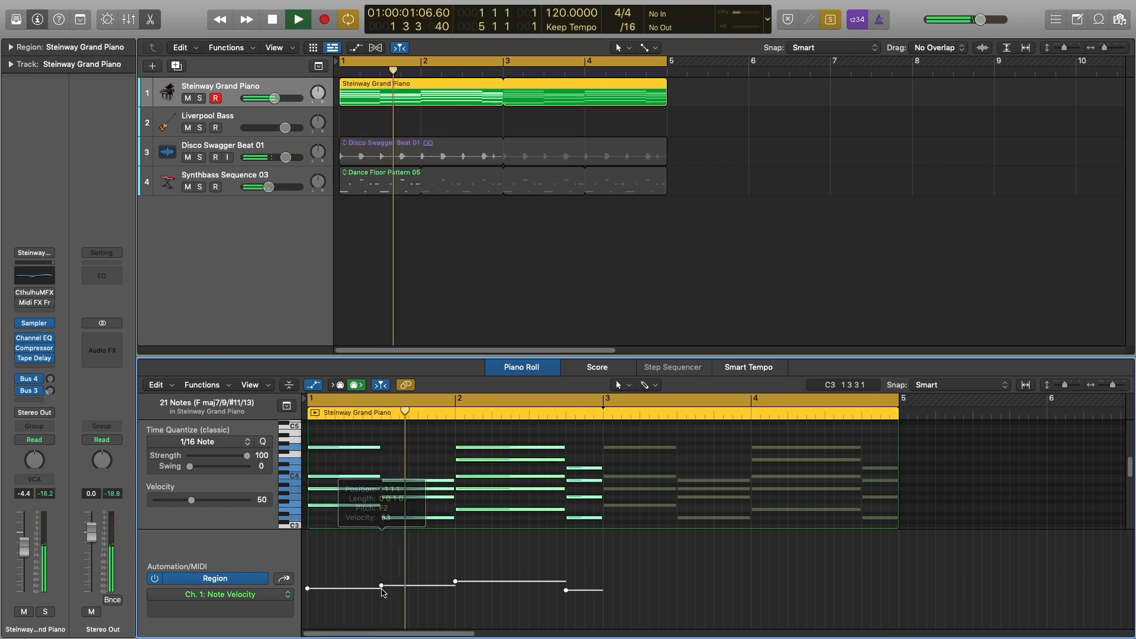
drag(382, 583, 383, 604)
key(Return)
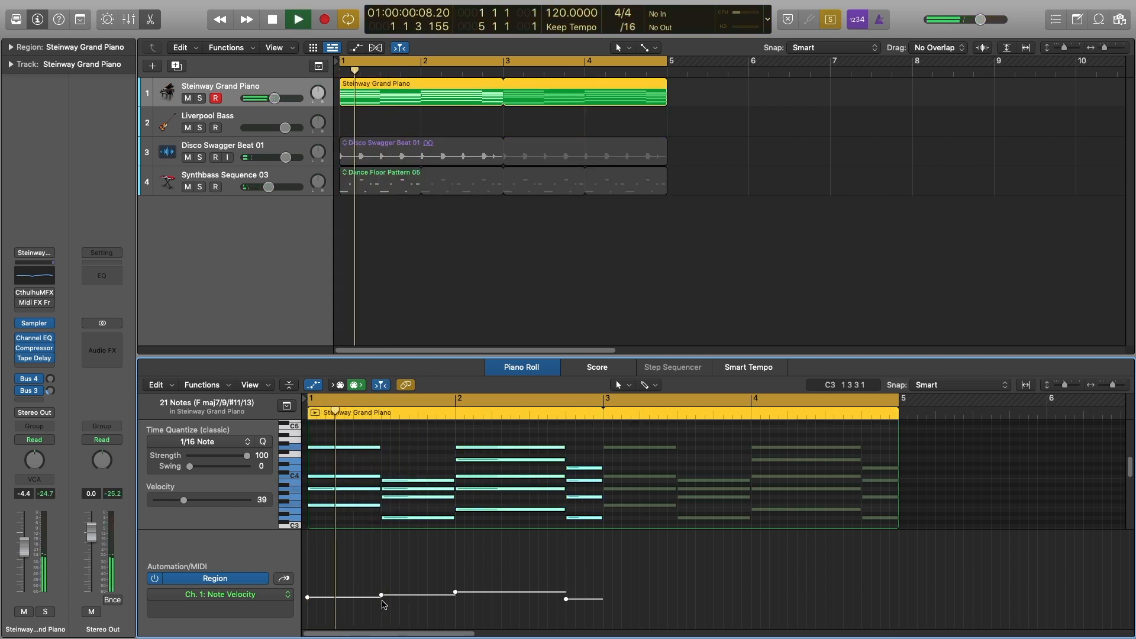
key(space)
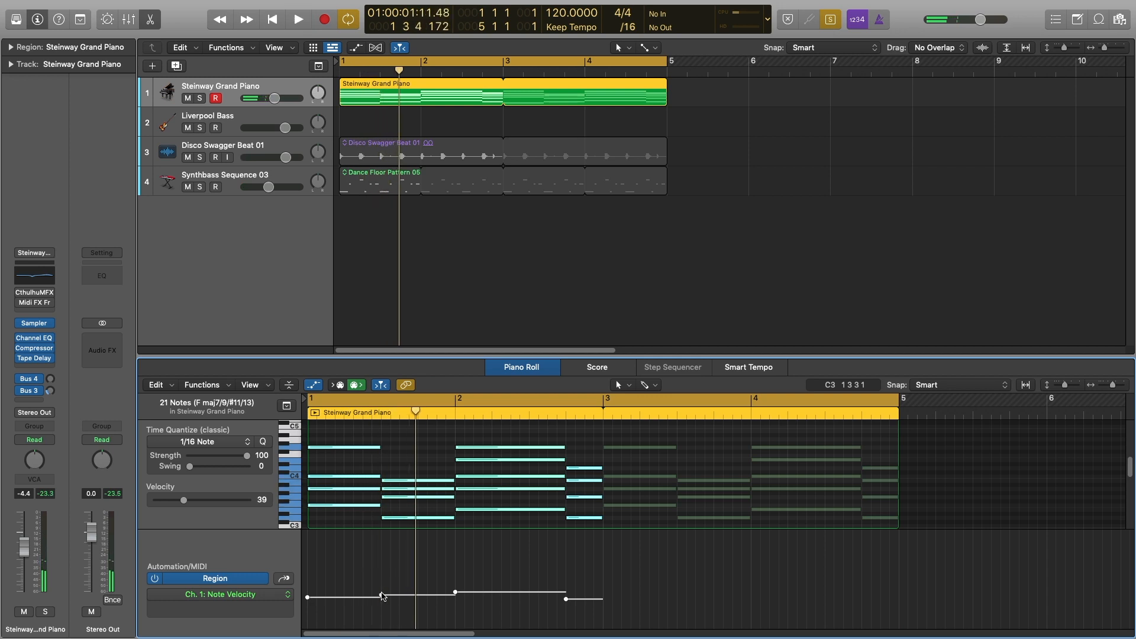
- Raise the velocity of all selected piano notes to 127 and listen to the result
drag(382, 595, 393, 372)
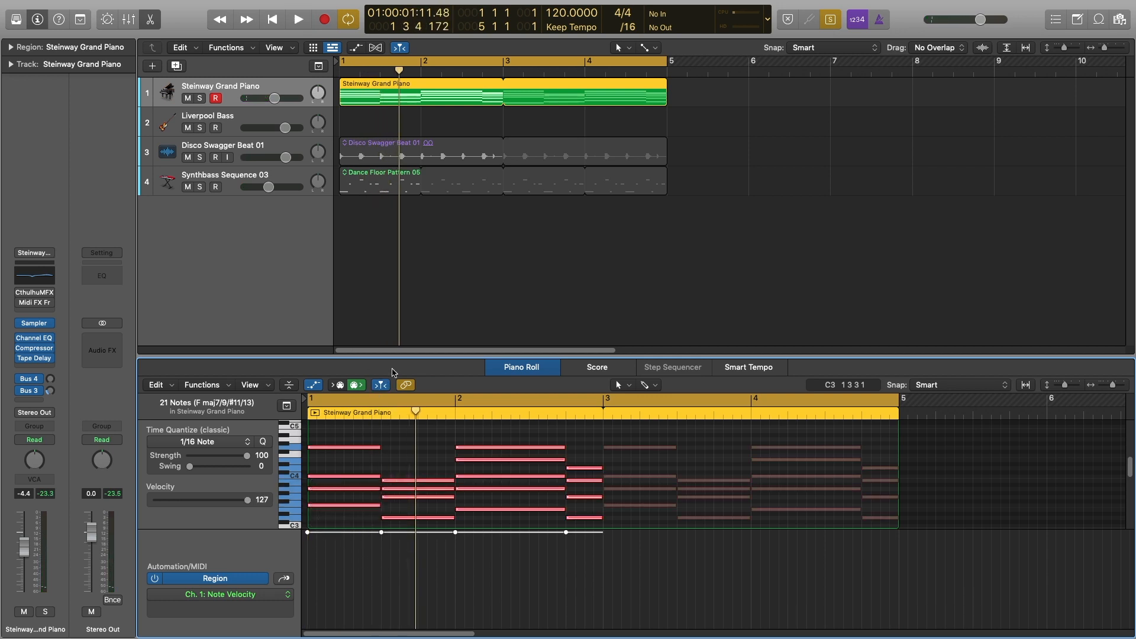
key(space)
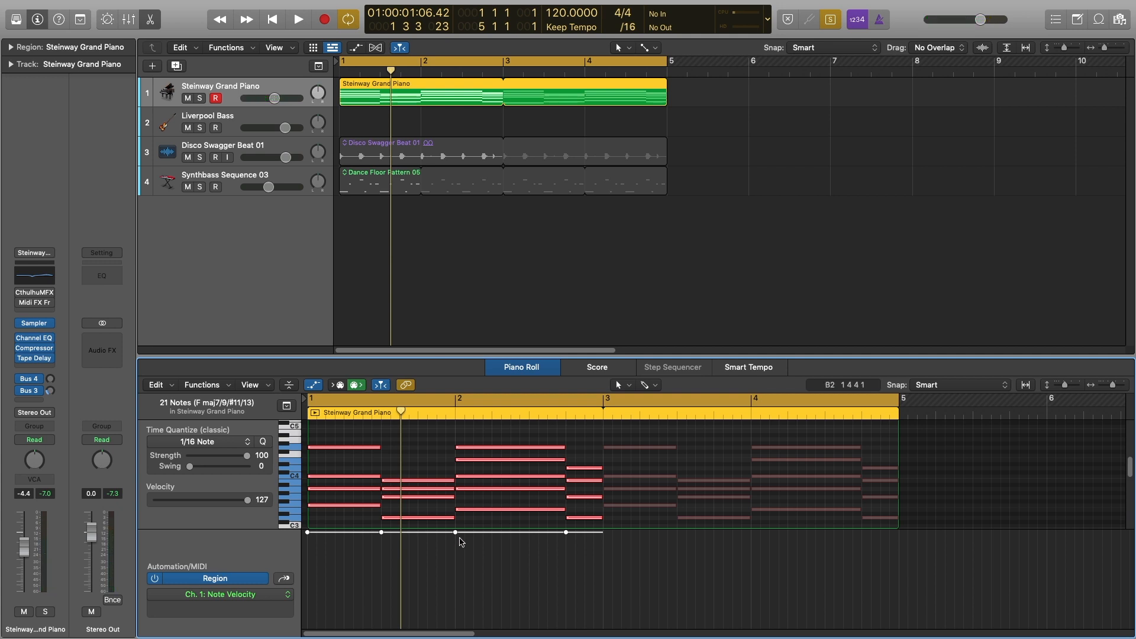
drag(456, 533, 460, 565)
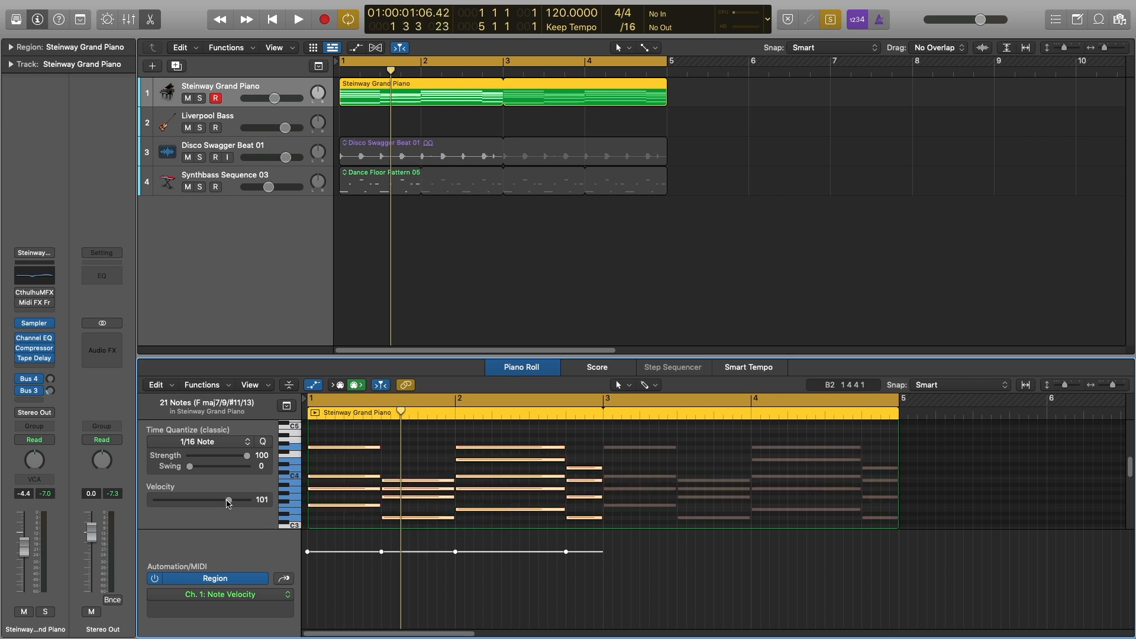
click(459, 559)
key(super+a)
drag(456, 551, 464, 296)
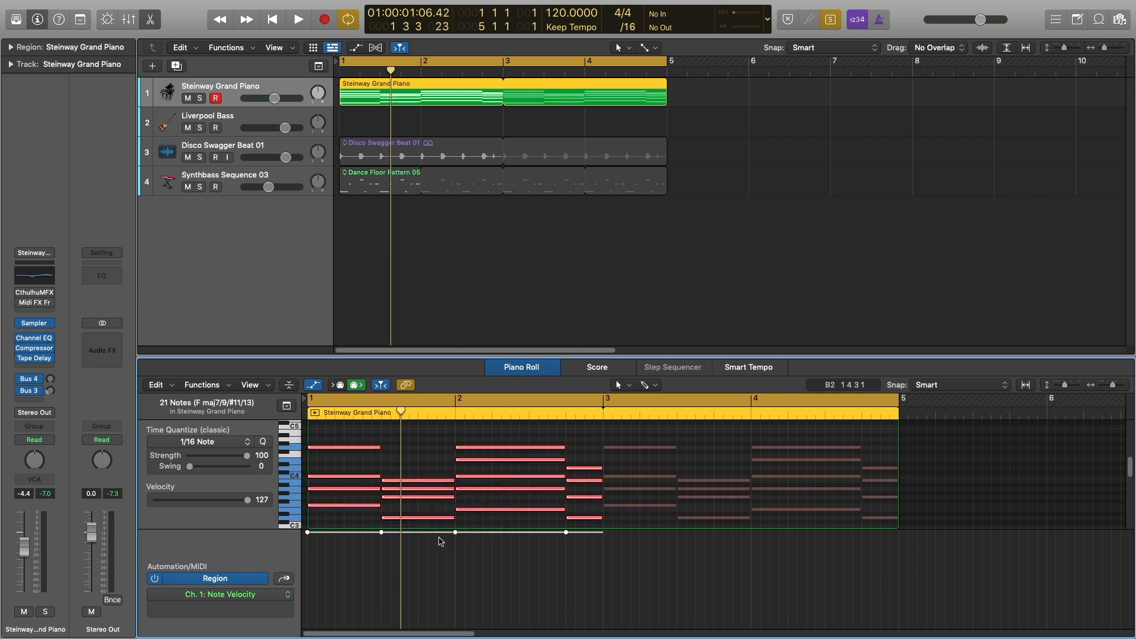
drag(458, 535, 456, 550)
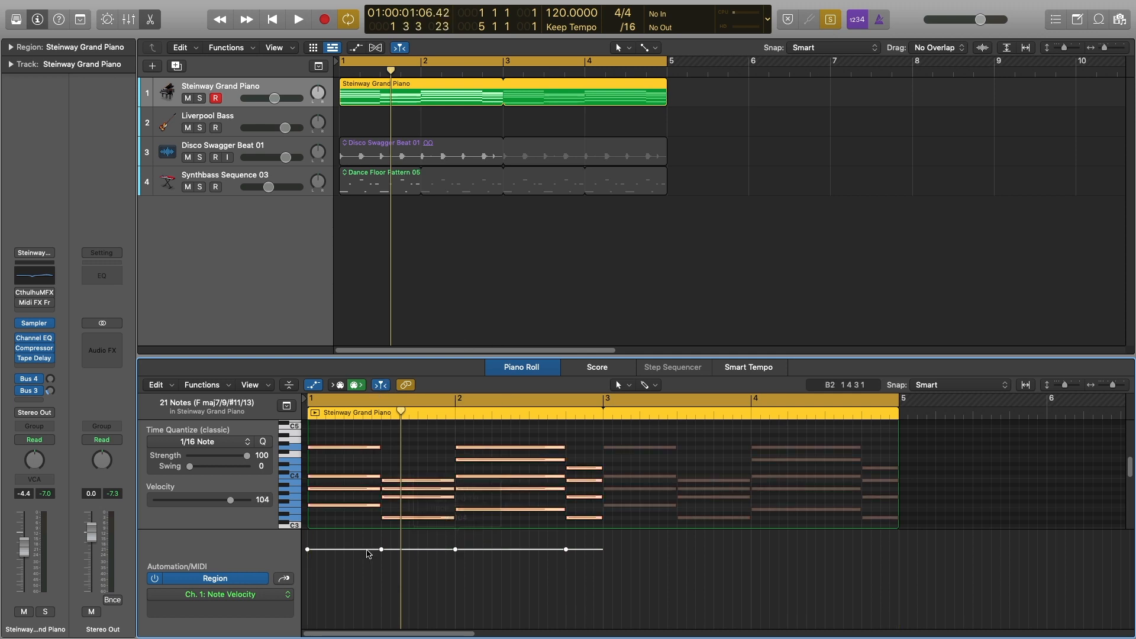
key(super+z)
key(super+z)
key(super+z)
key(super+z)
key(super+z)
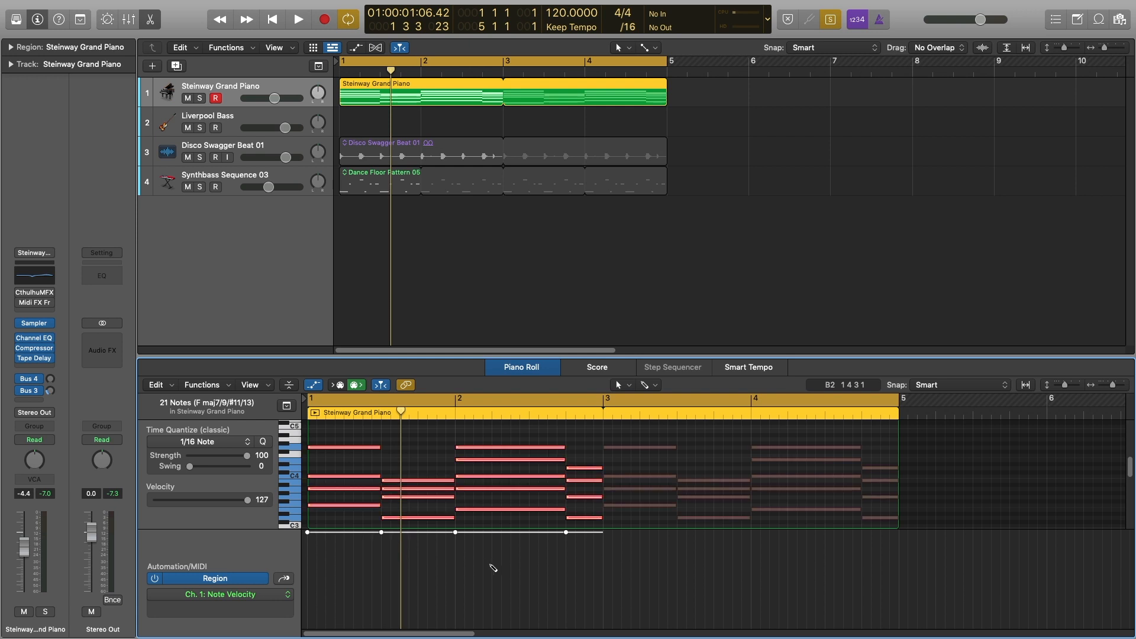
drag(455, 593, 444, 362)
- Hide the Automation/MIDI area of the Piano Roll, set the velocity of all selected piano notes to 110, and deselect the region
drag(456, 534, 459, 561)
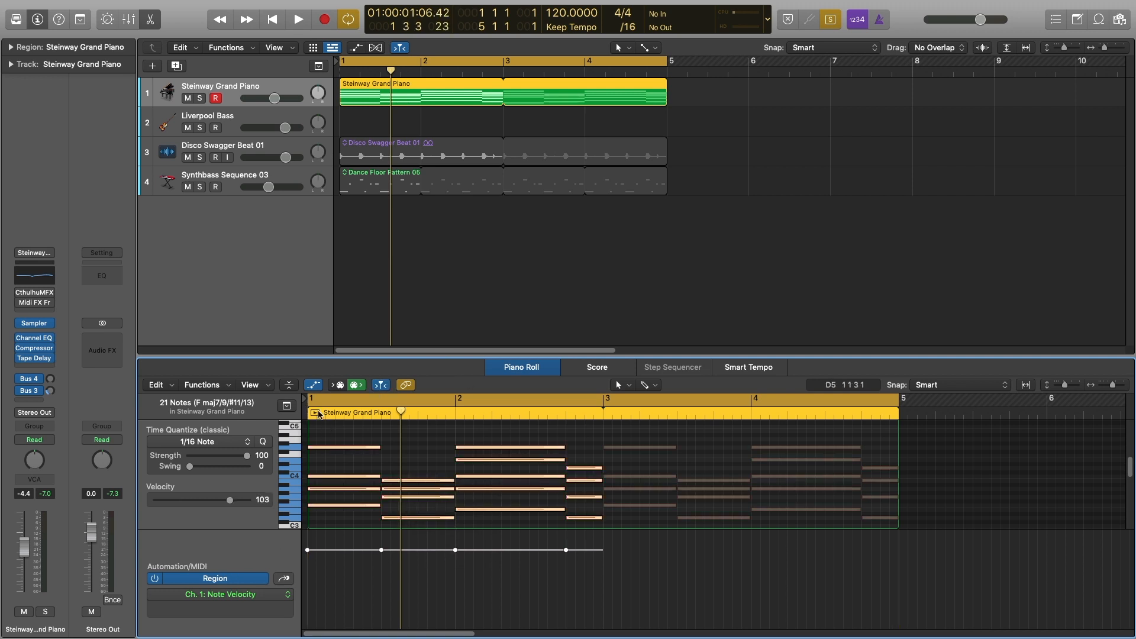
click(315, 385)
mouse_move(231, 614)
mouse_down()
mouse_move(210, 614)
mouse_move(235, 616)
mouse_up()
scroll(461, 458, up, 3)
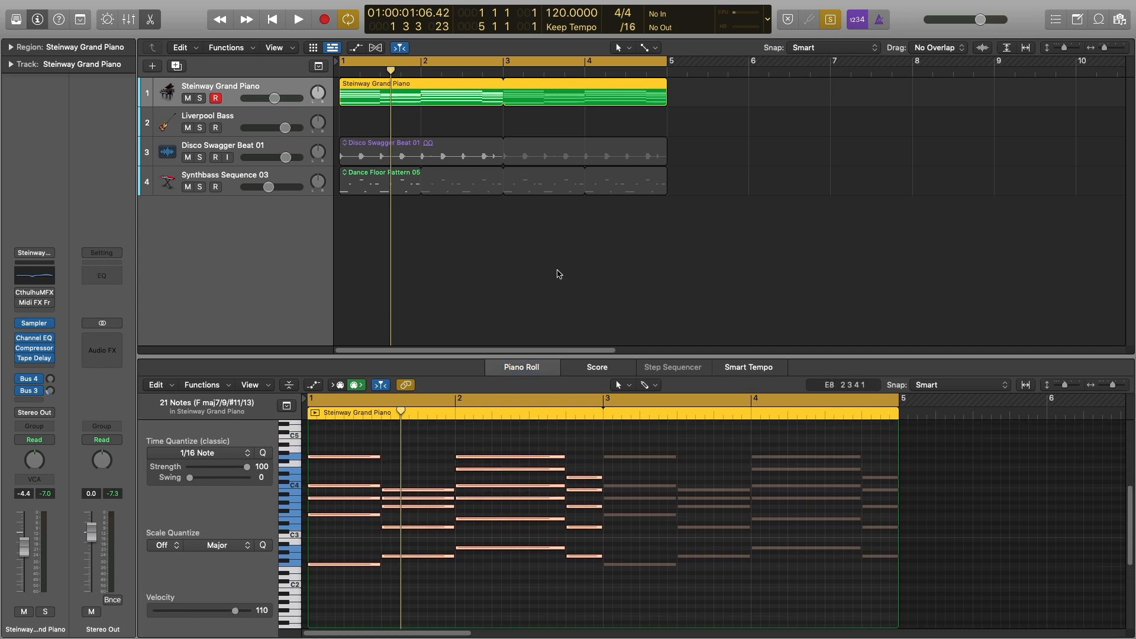
click(566, 268)
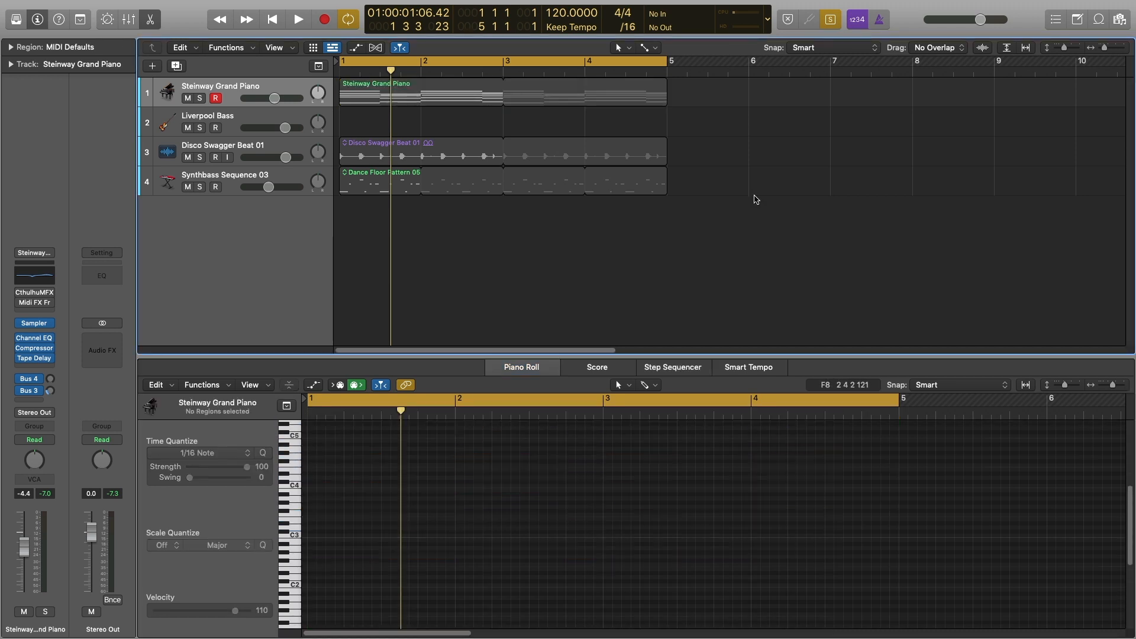
- Open the file browser, go to the sample pack's 02. Claps folder, and widen the Name column
click(1117, 22)
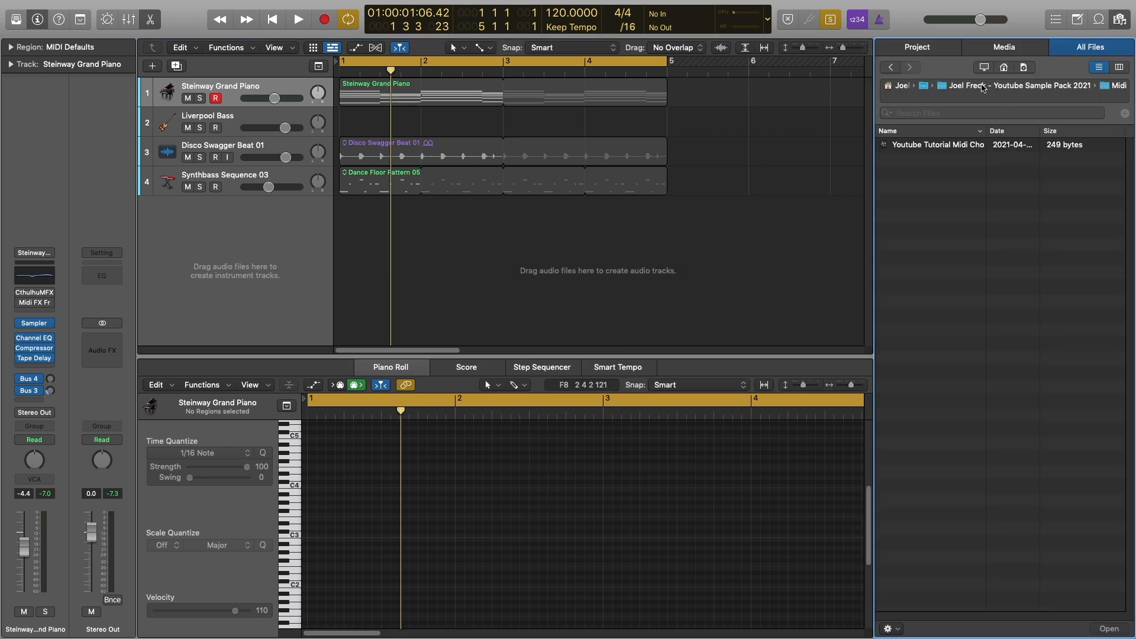
click(995, 88)
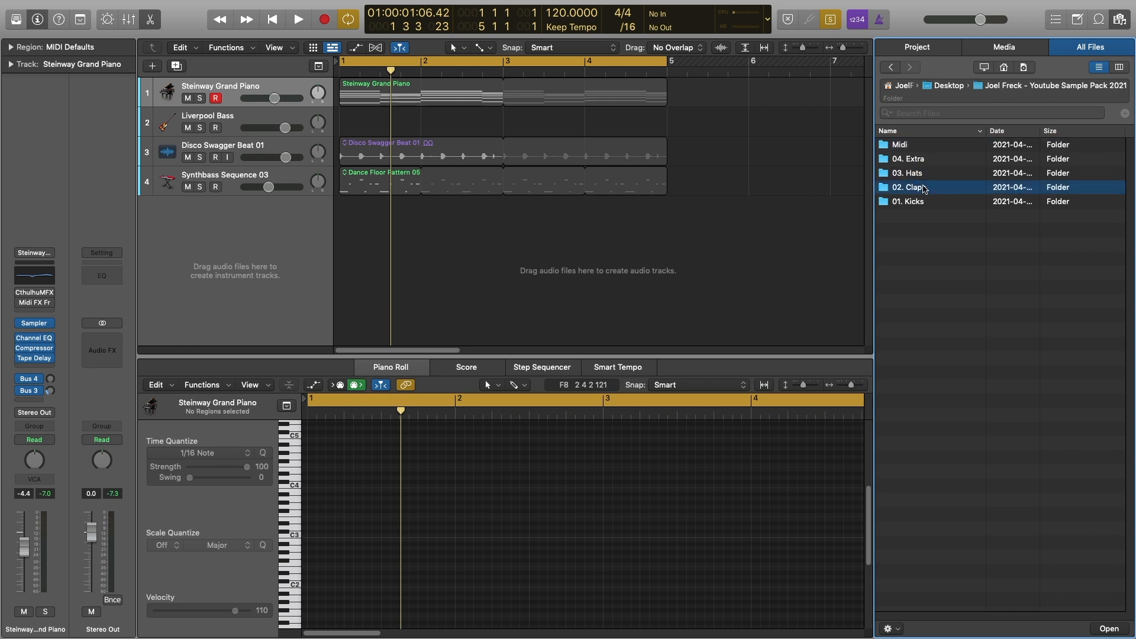
double_click(925, 188)
drag(986, 136, 1039, 133)
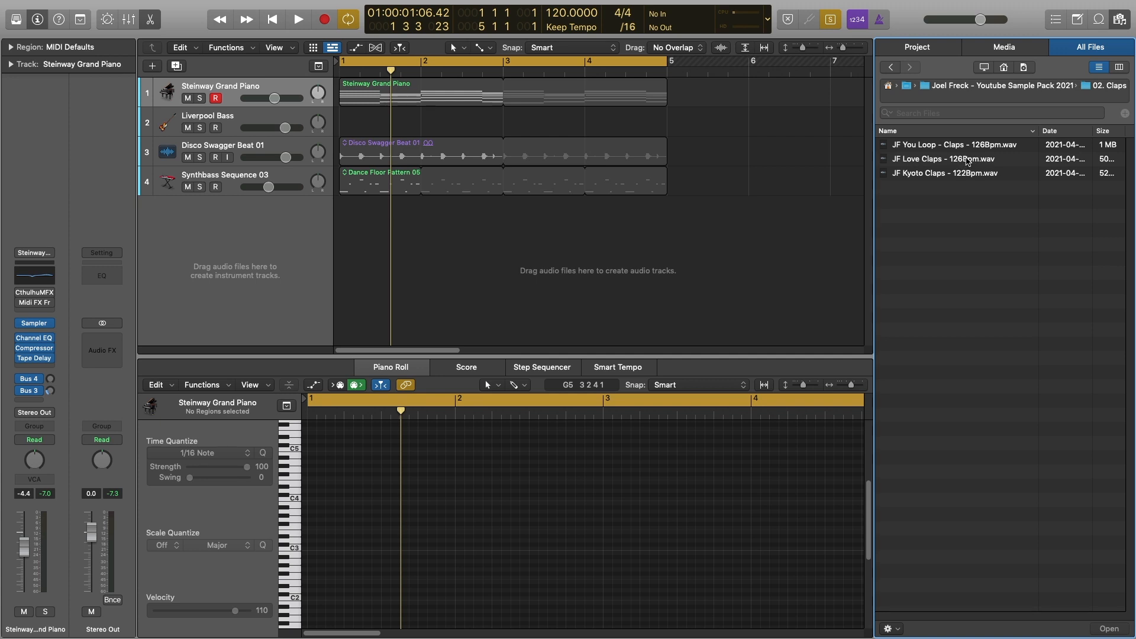
- Place JF Love Claps - 126Bpm.wav at bar 1 on a new track below the synth bass and enable Flex on that track
drag(968, 160, 355, 220)
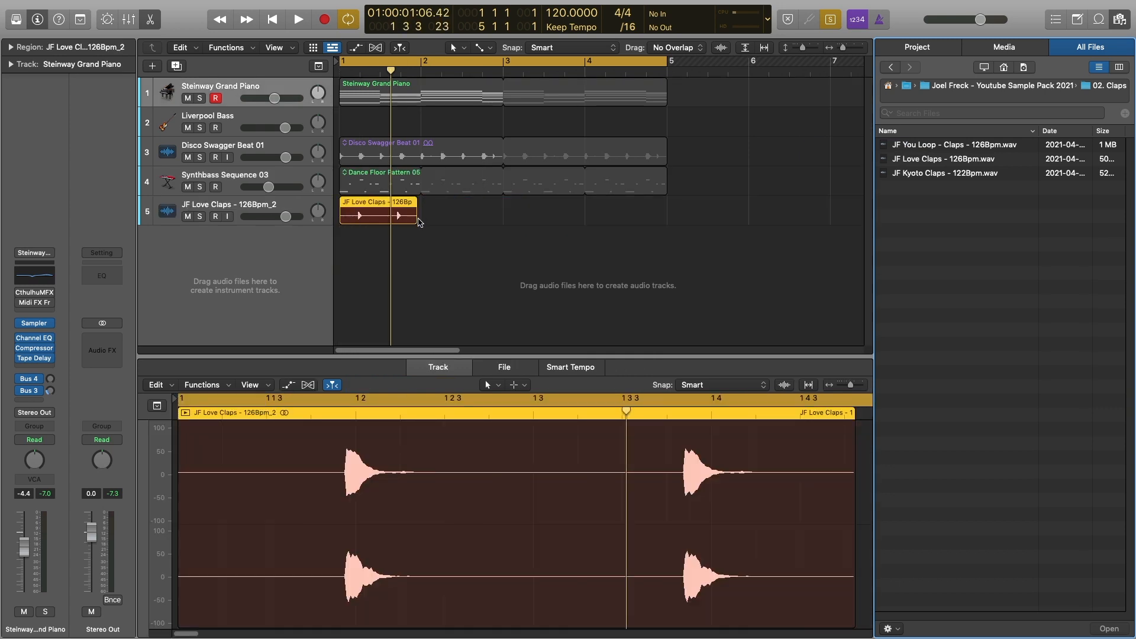
click(404, 207)
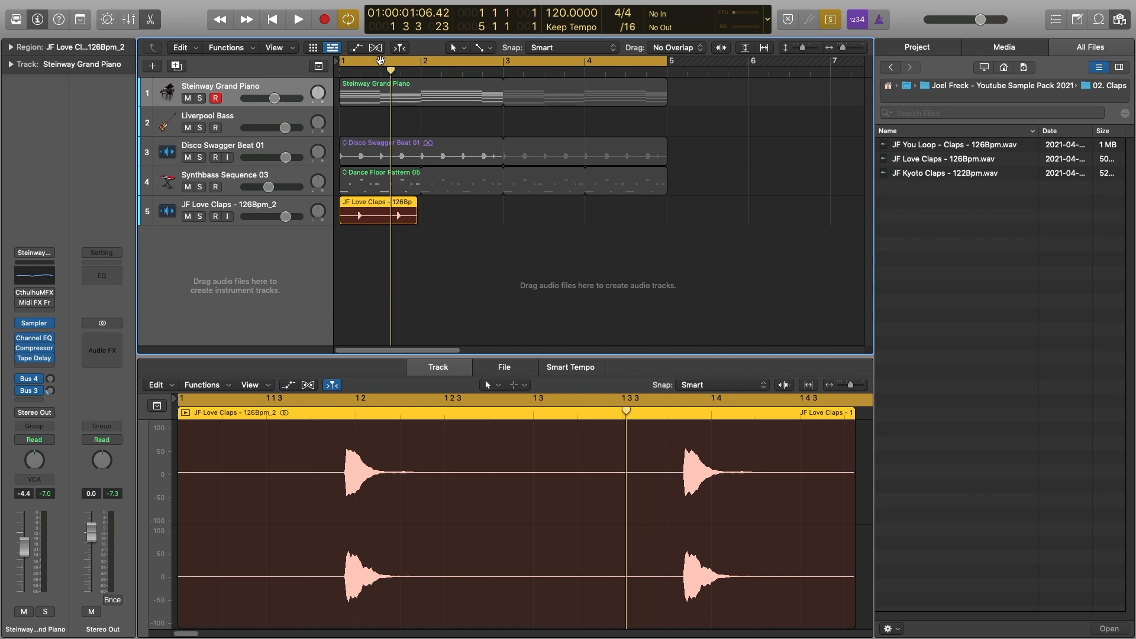
click(294, 204)
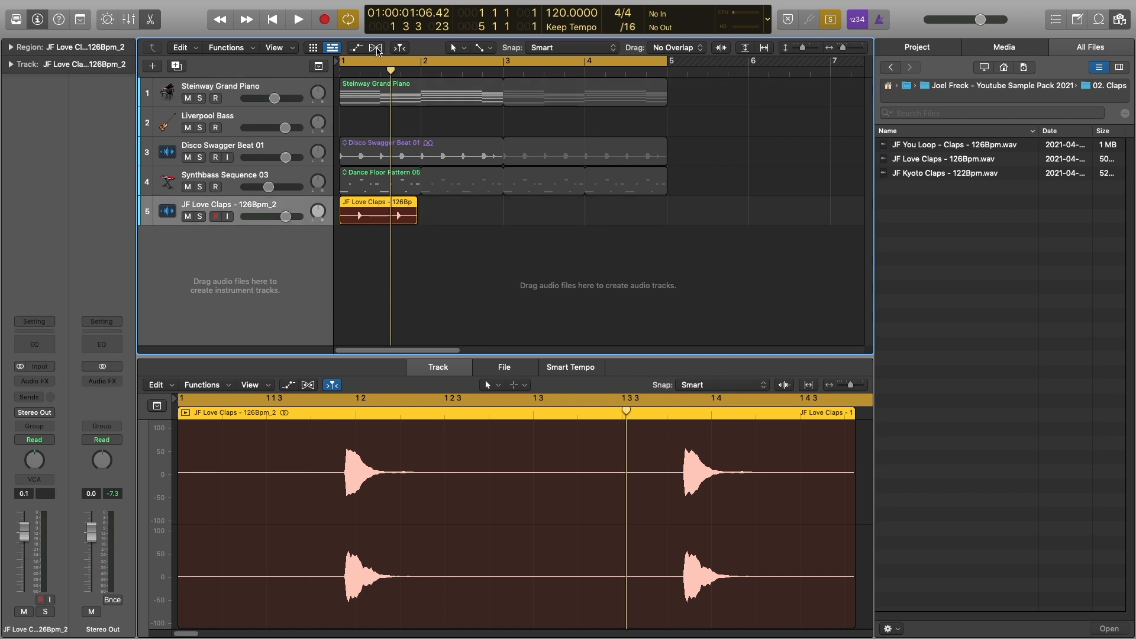
click(375, 48)
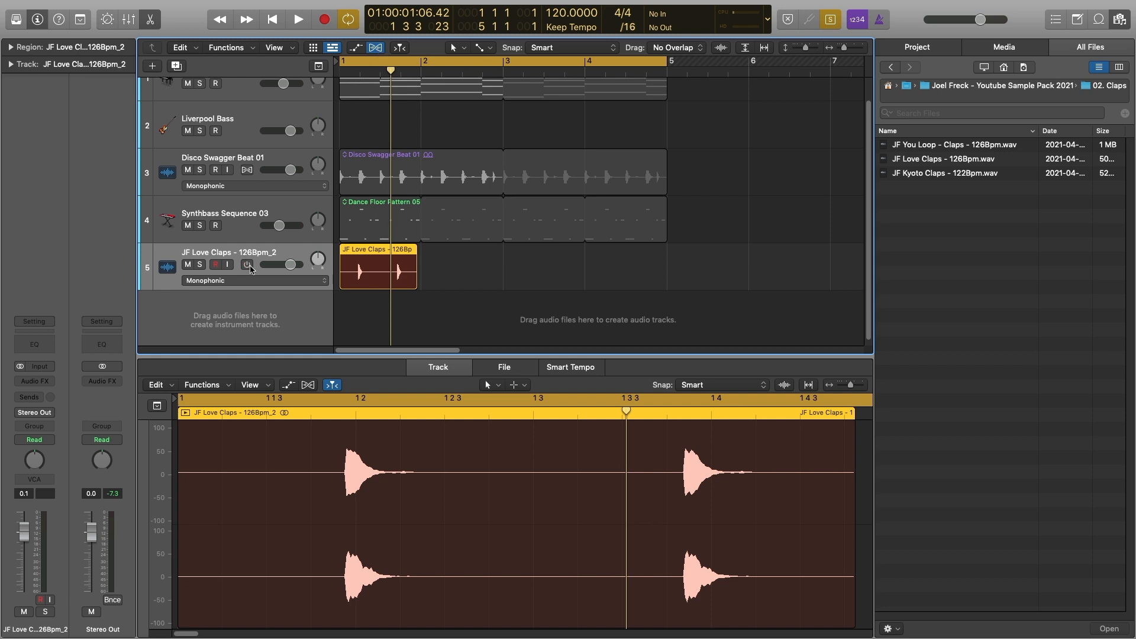
click(247, 265)
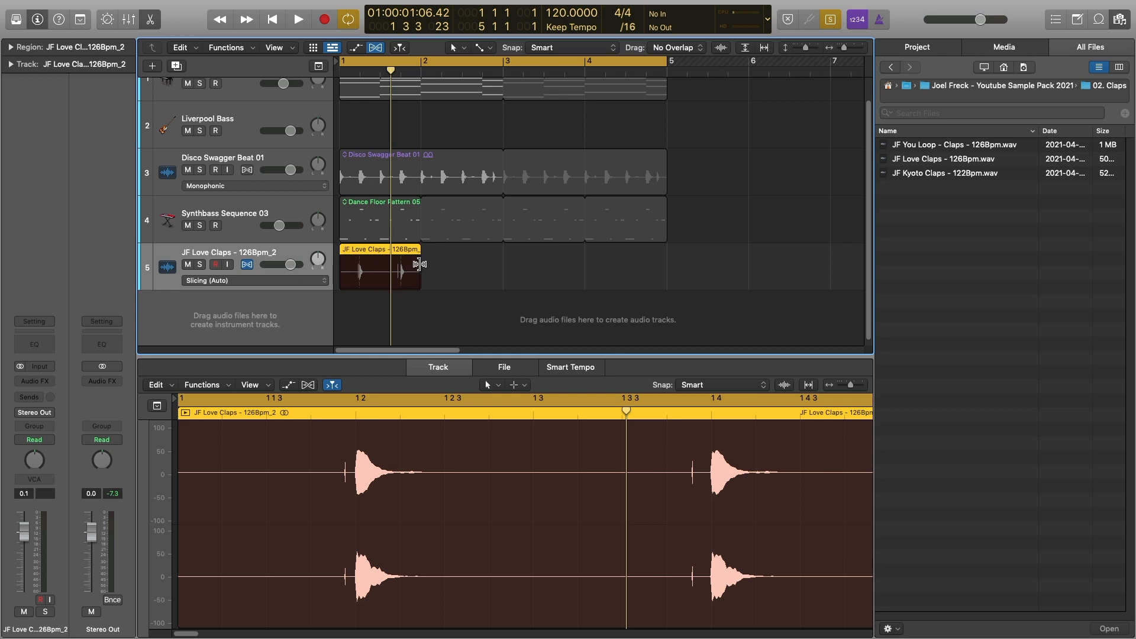
- Turn off solo, repeat the JF Love Claps region up to bar 5, and play the mix
key(ctrl+s)
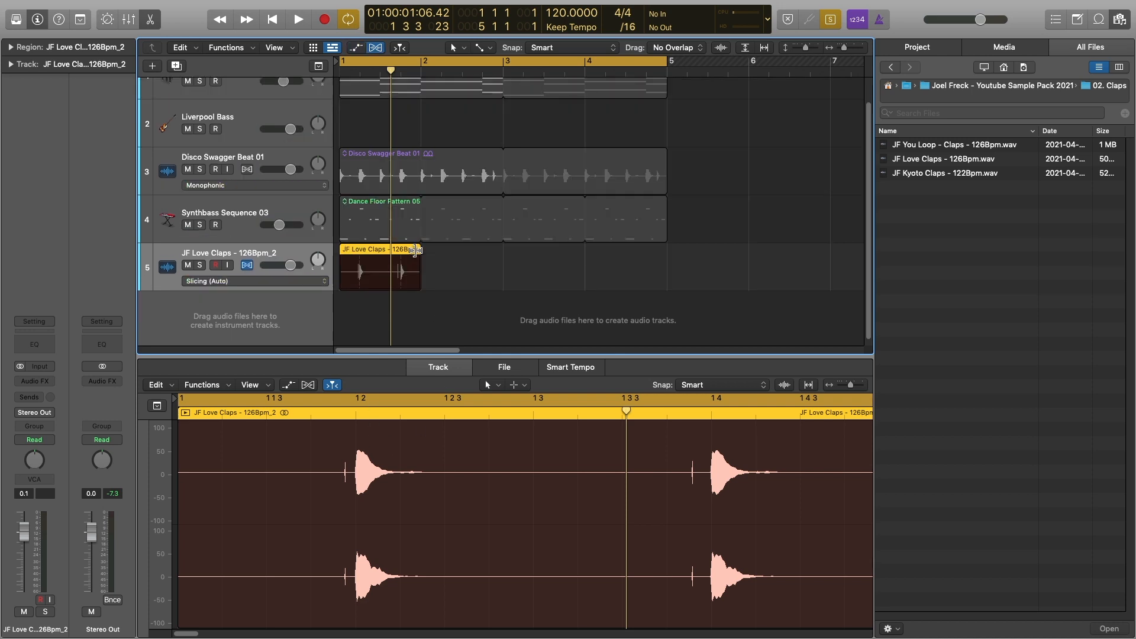
key(space)
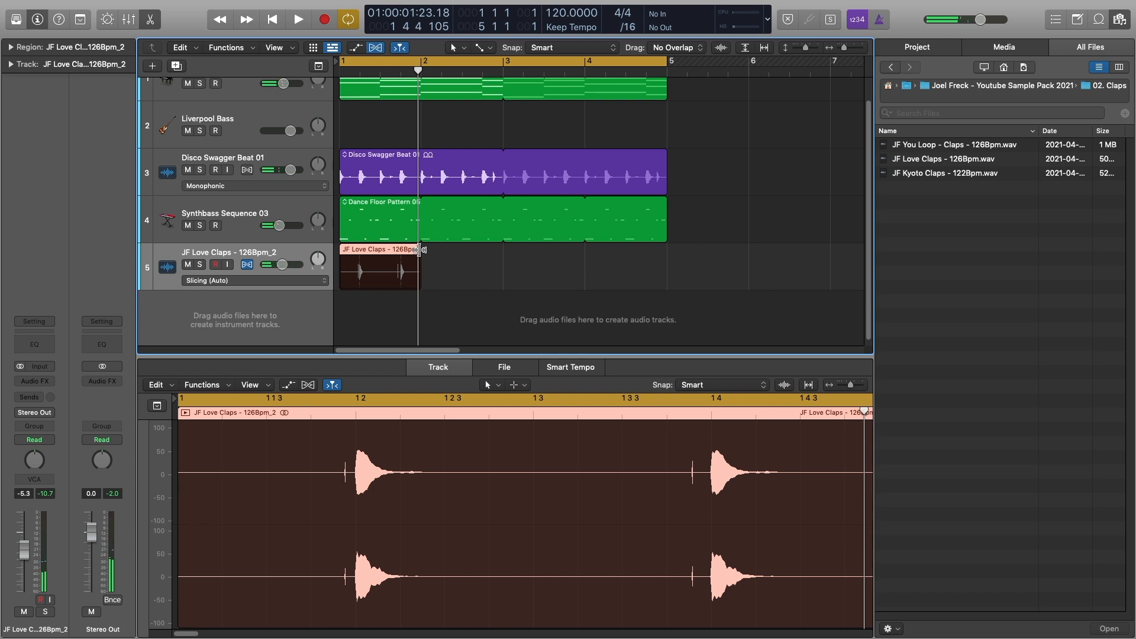
drag(421, 250, 604, 255)
key(space)
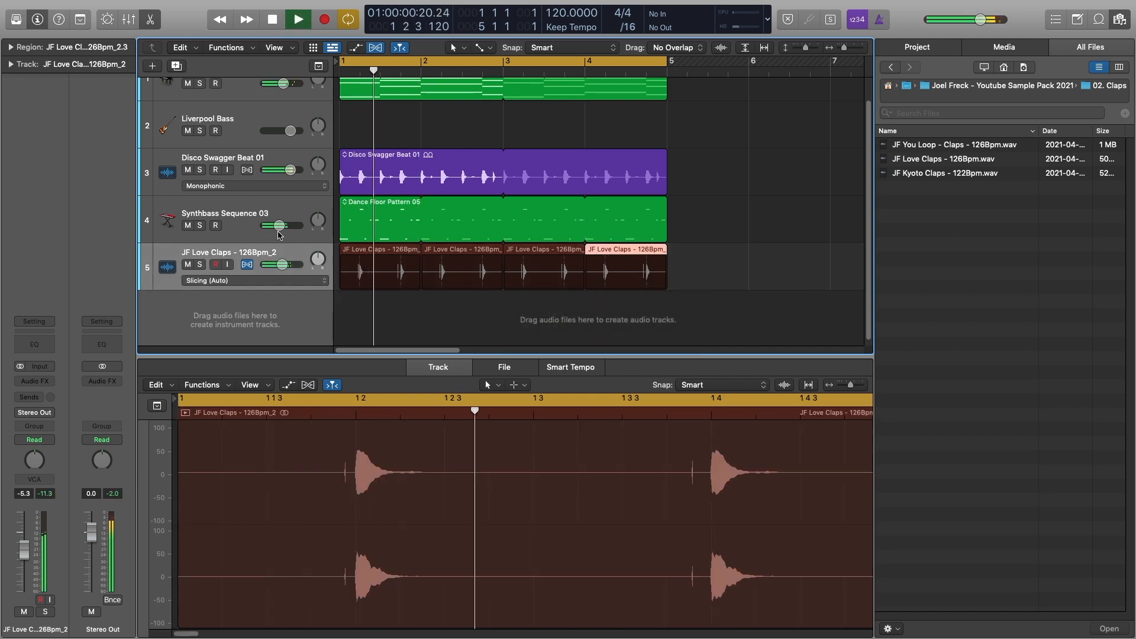
- Lower the Steinway Grand Piano track's volume to -7.6 dB during playback and stop playback
click(233, 89)
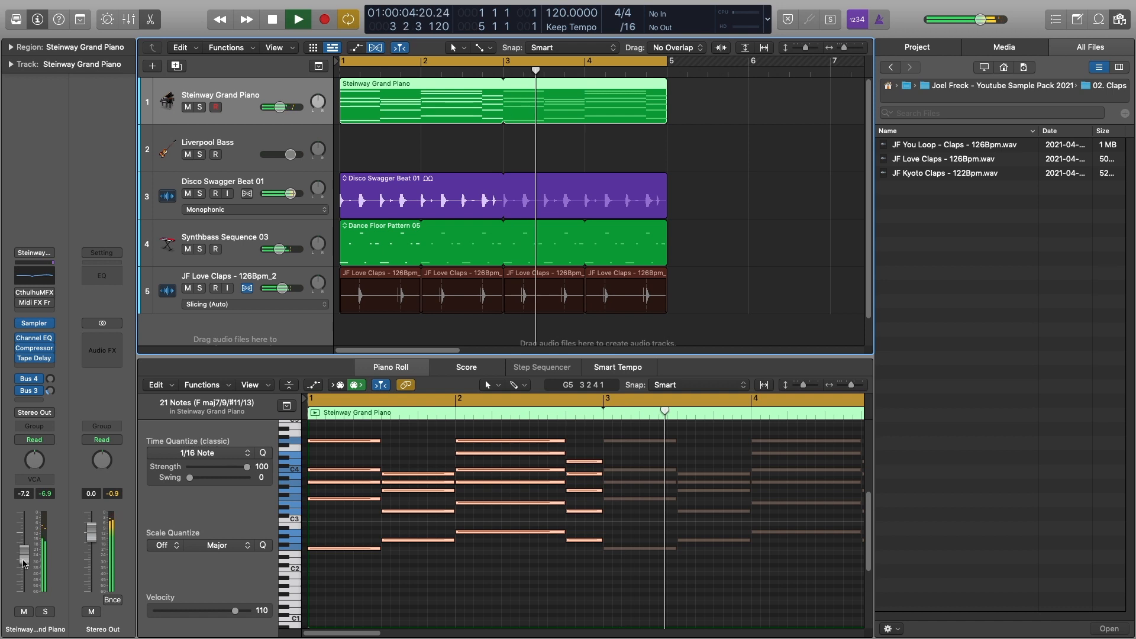
drag(24, 546, 26, 557)
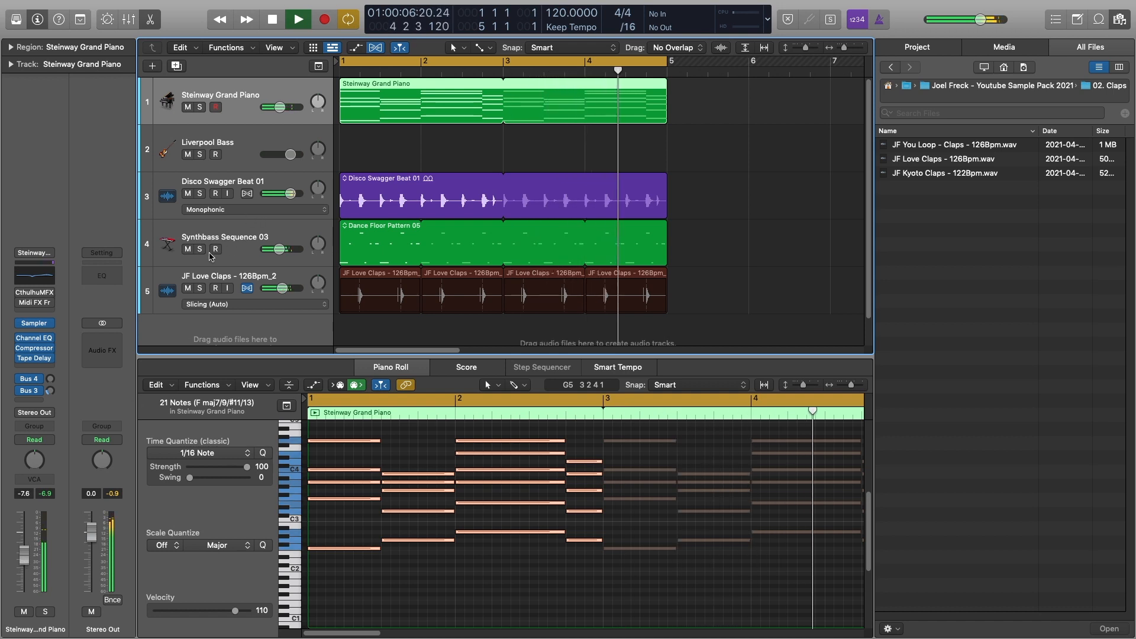
key(space)
- Reduce the track height, place JF You Loop - Claps - 126Bpm.wav at bar 1 on a new sixth track, and enable Flex on it
click(801, 48)
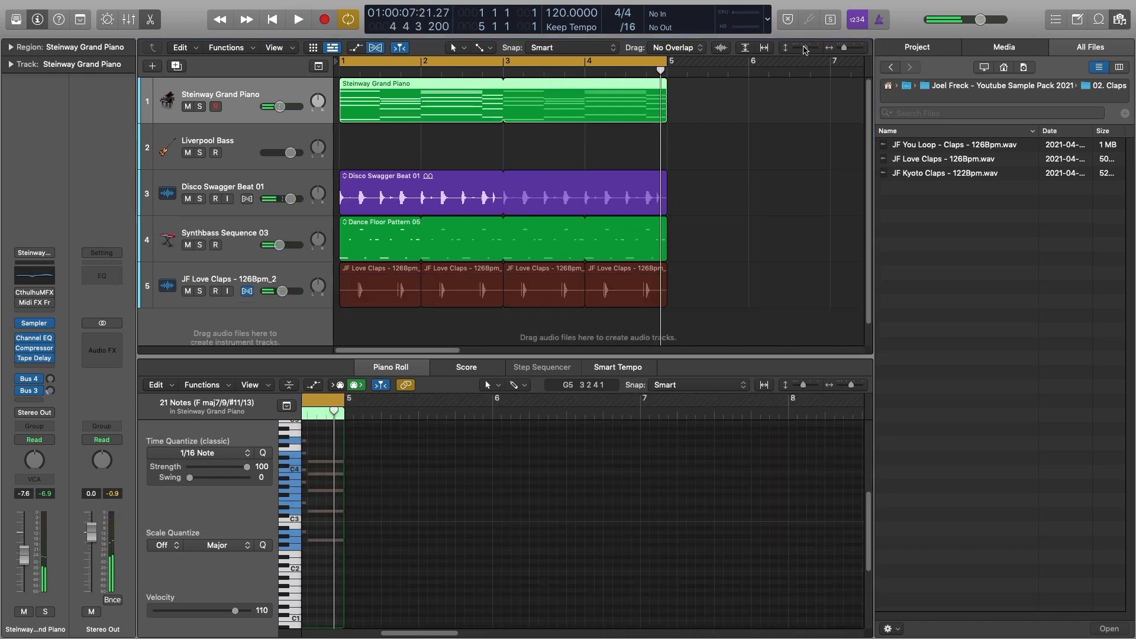
click(906, 210)
drag(962, 148, 344, 207)
click(419, 228)
click(400, 192)
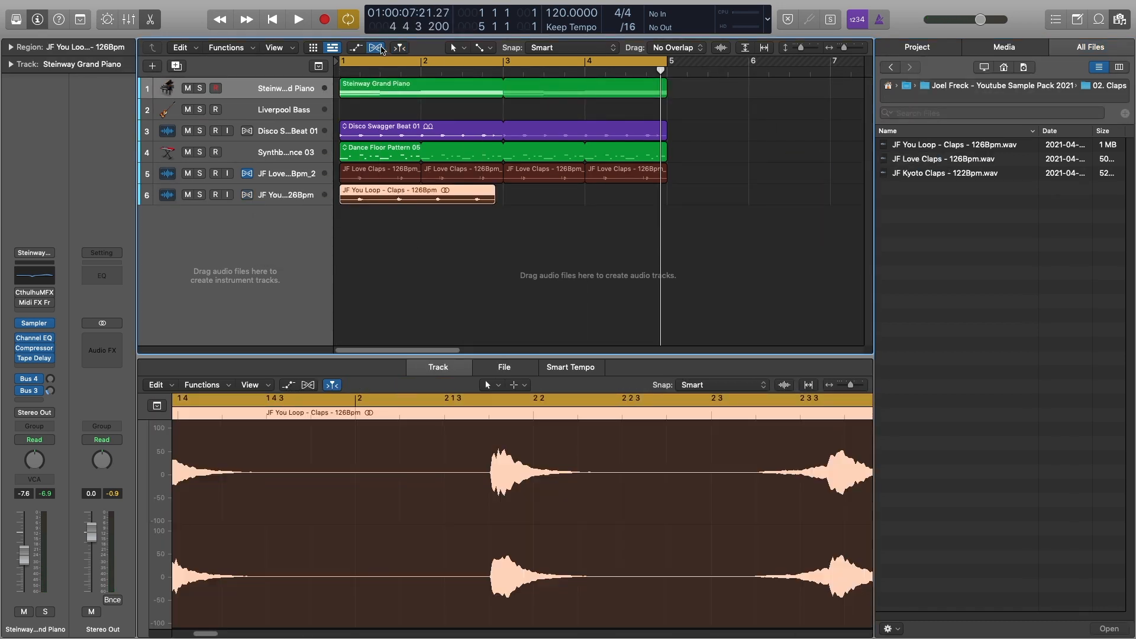
click(247, 197)
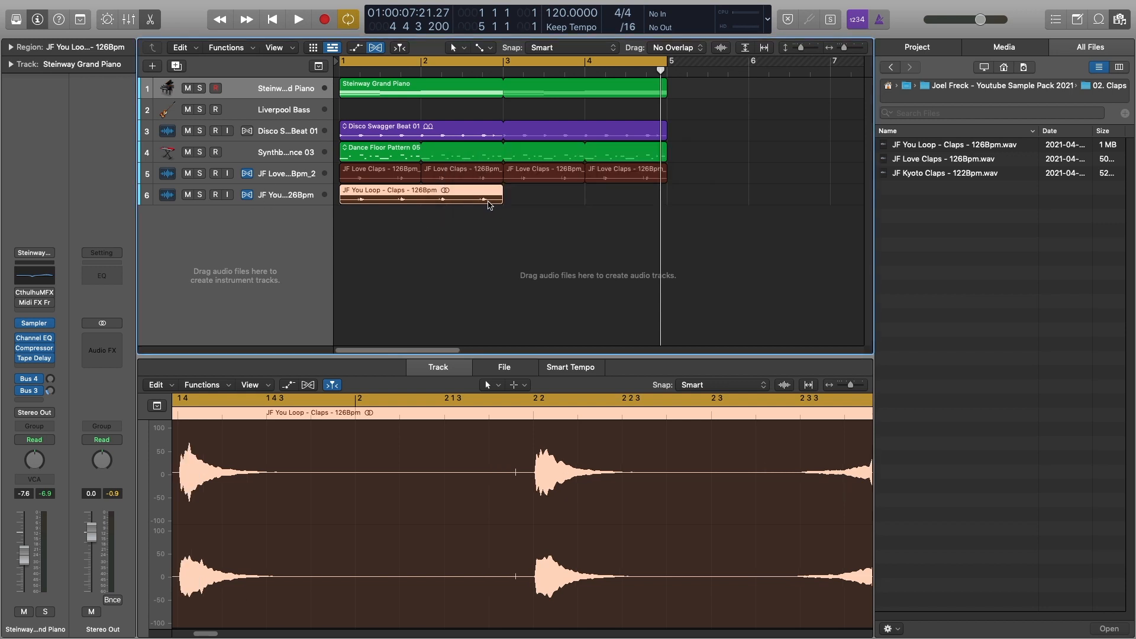
- Copy the JF You Loop claps region to bar 3 and lower its track volume to -9.2 dB during playback
drag(395, 197, 558, 197)
drag(38, 492, 37, 508)
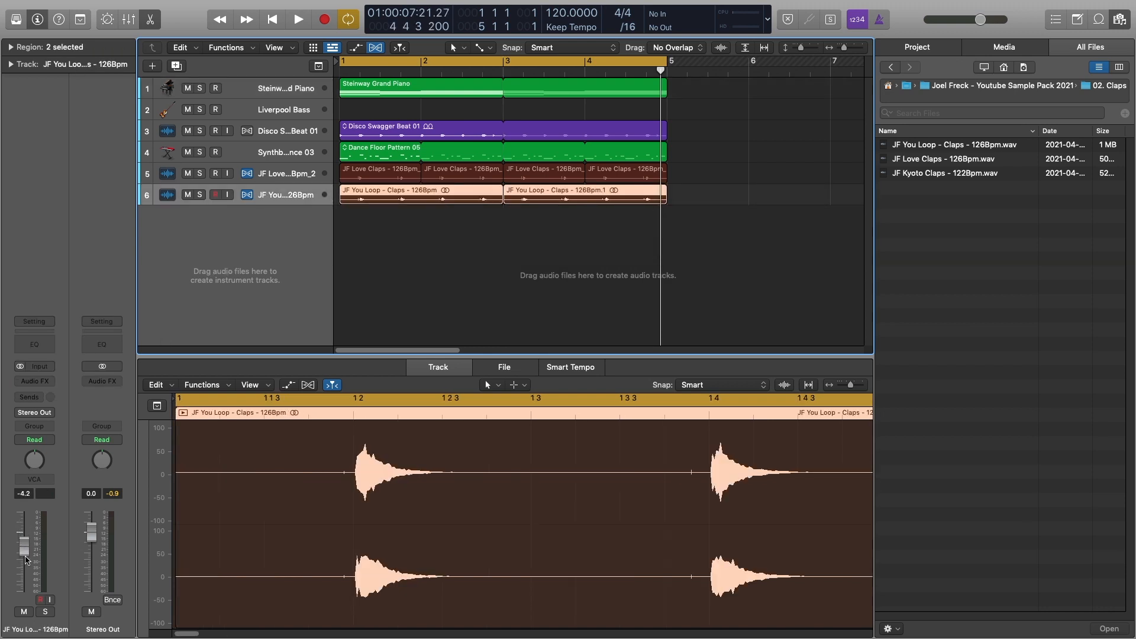
key(space)
mouse_move(25, 557)
mouse_down()
mouse_move(25, 566)
mouse_move(29, 555)
mouse_up()
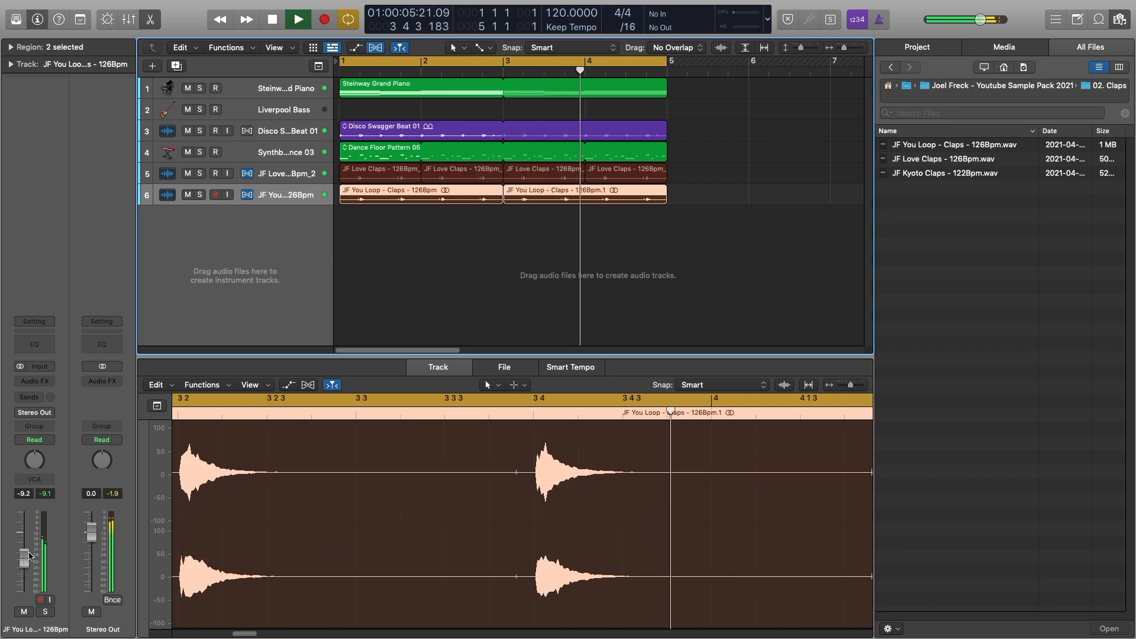
key(space)
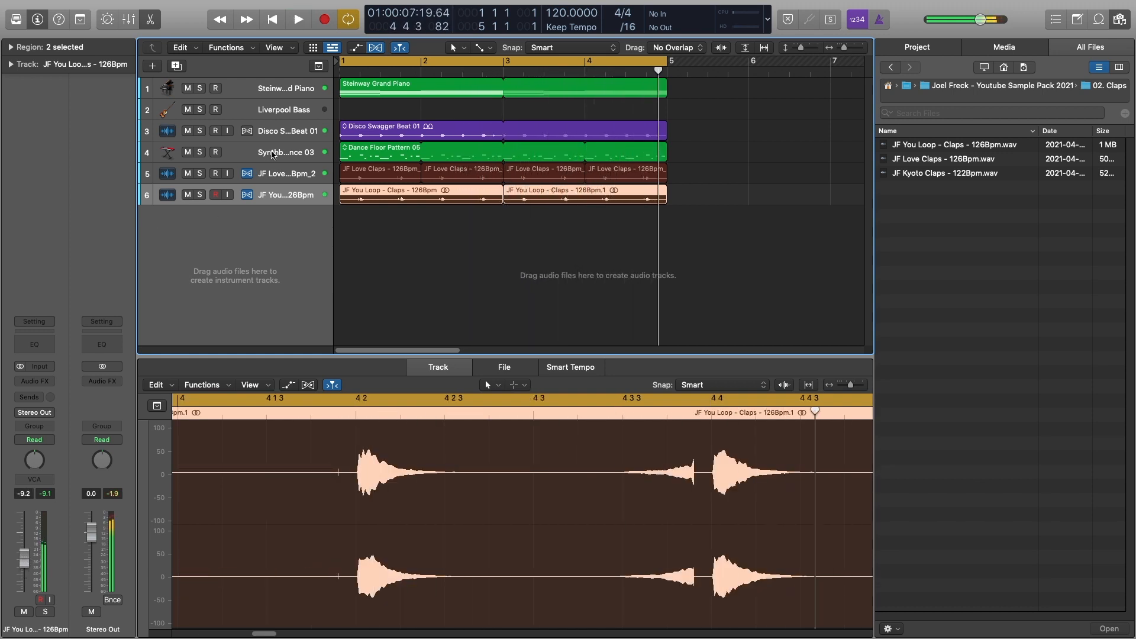
- Copy the Steinway Grand Piano region onto the Liverpool Bass track at bar 1 and select that track
click(272, 156)
click(566, 242)
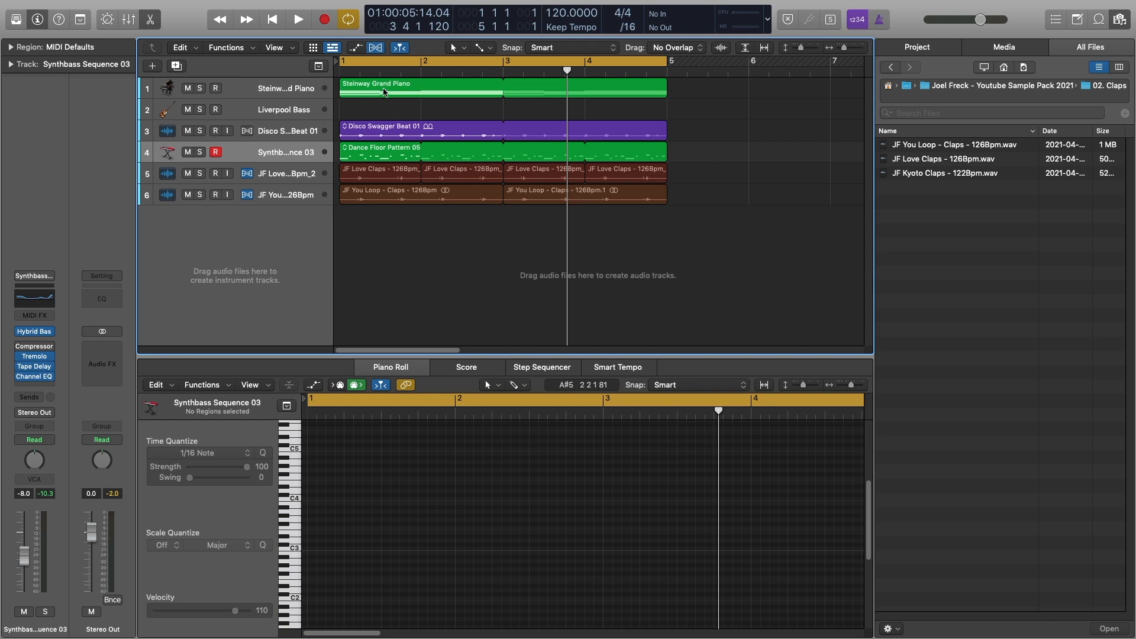
click(385, 92)
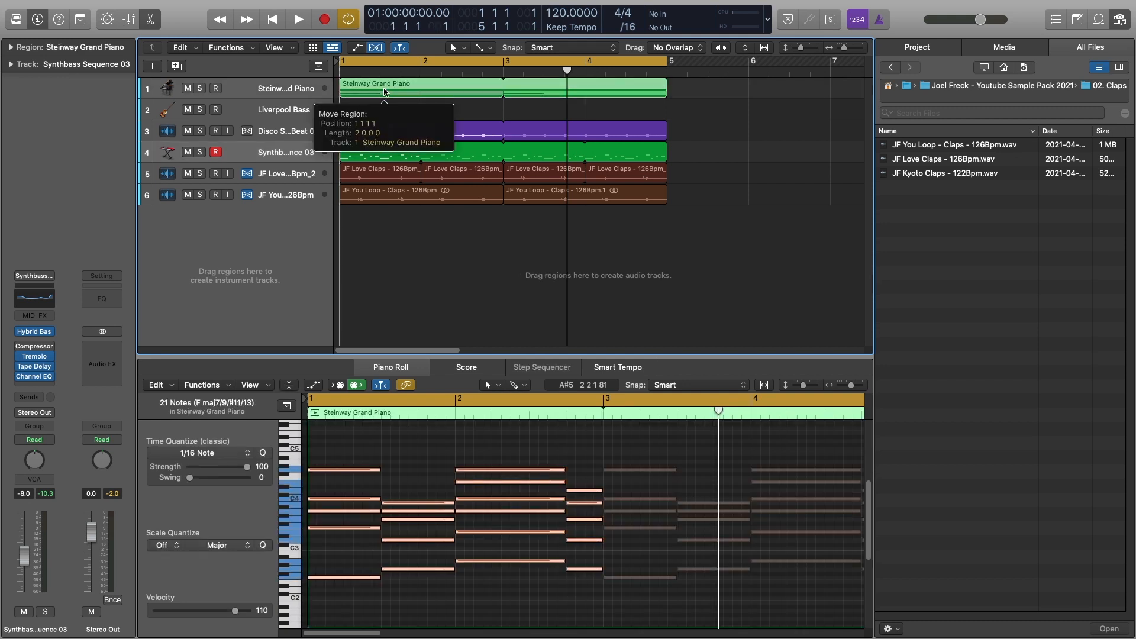
drag(390, 94, 391, 113)
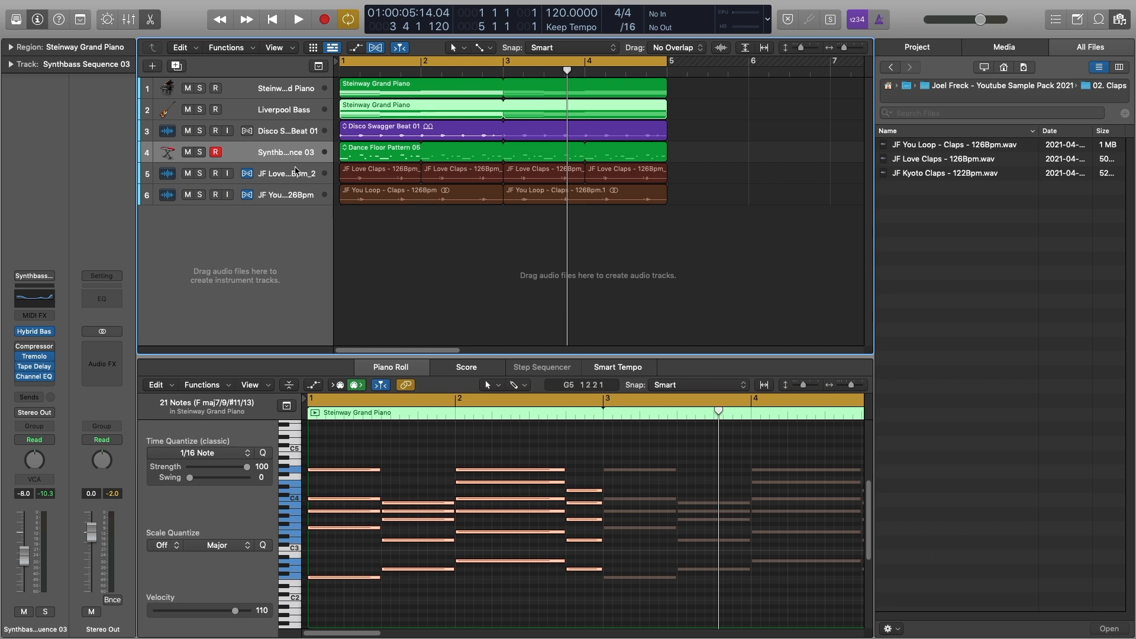
click(357, 116)
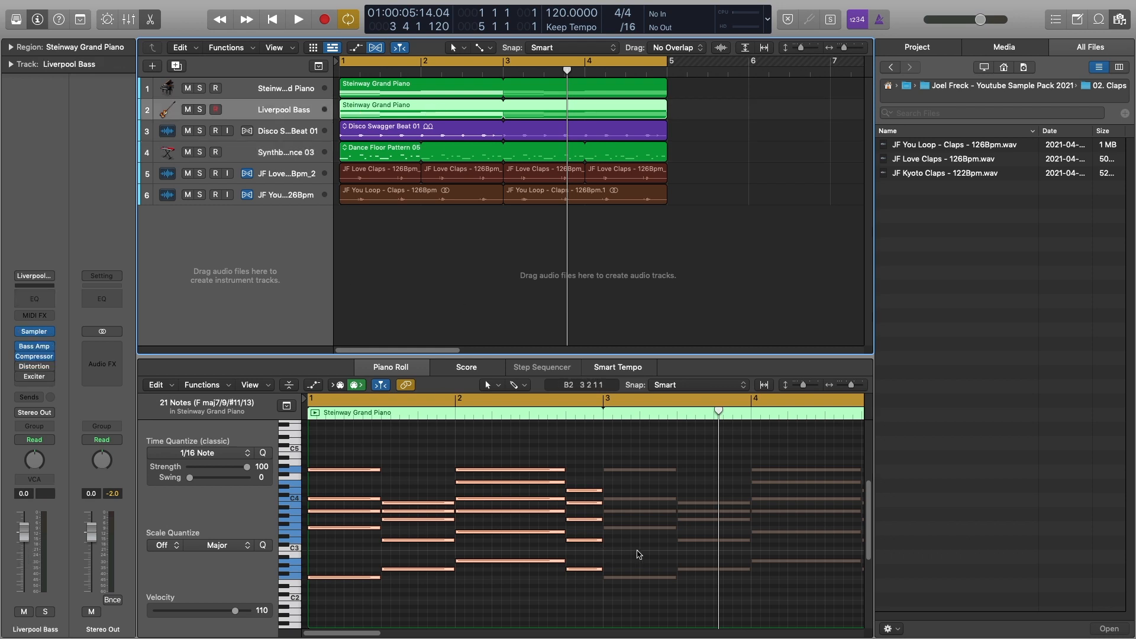
- Delete all notes except the lowest note of each chord in the Liverpool Bass region
click(633, 552)
drag(618, 551, 336, 444)
key(Delete)
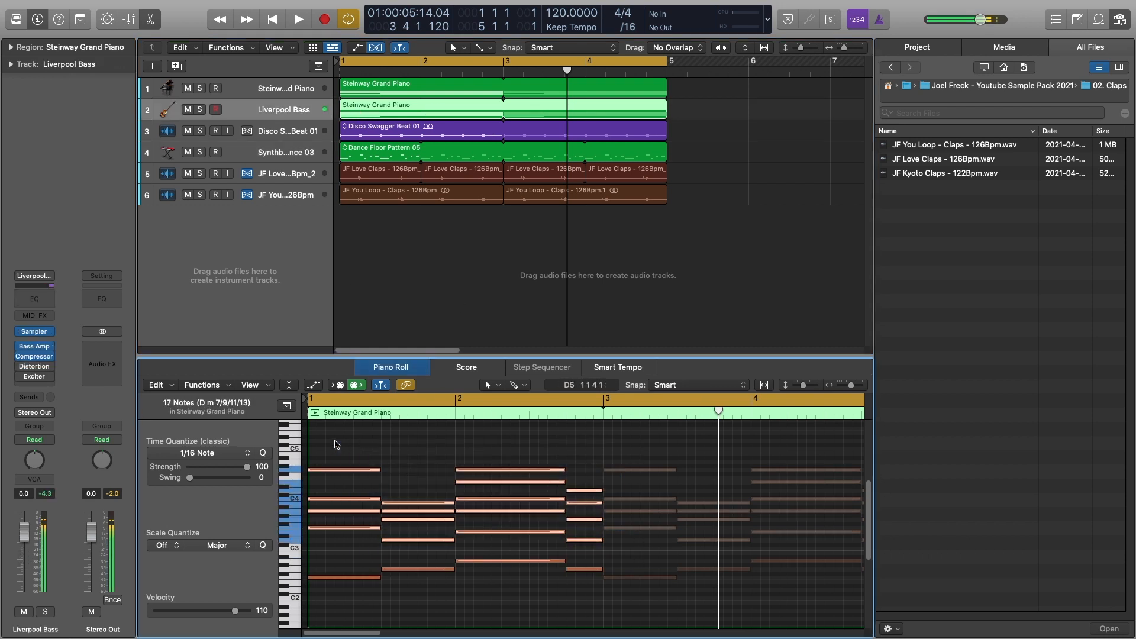
click(357, 581)
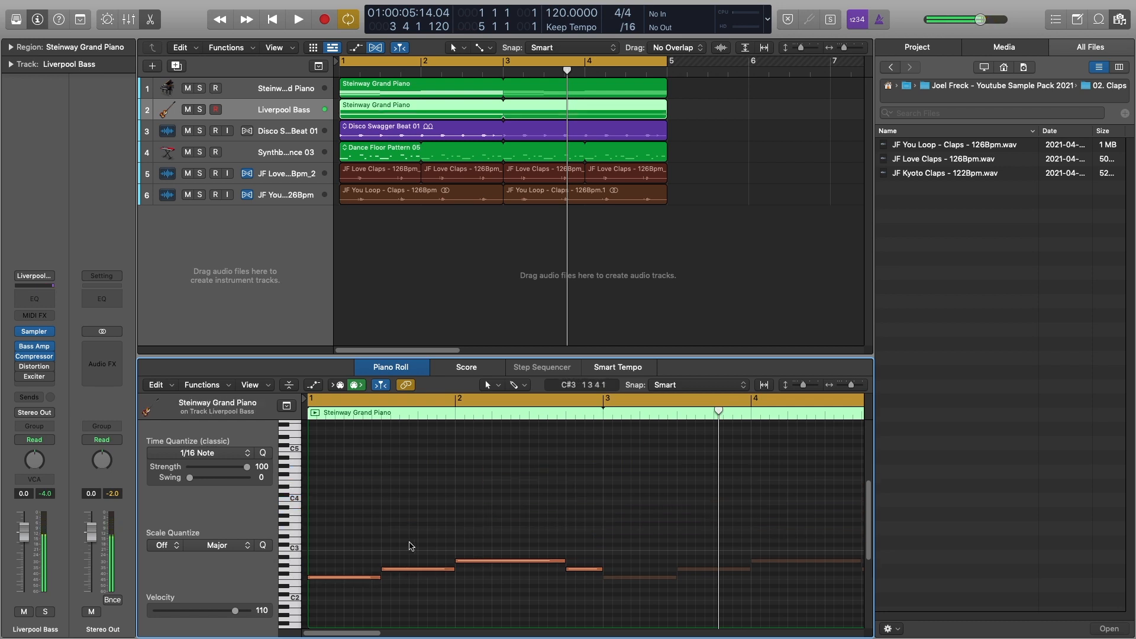
- Move all remaining notes of the Liverpool Bass region down one octave
scroll(345, 583, down, 4)
key(super+a)
drag(323, 521, 328, 571)
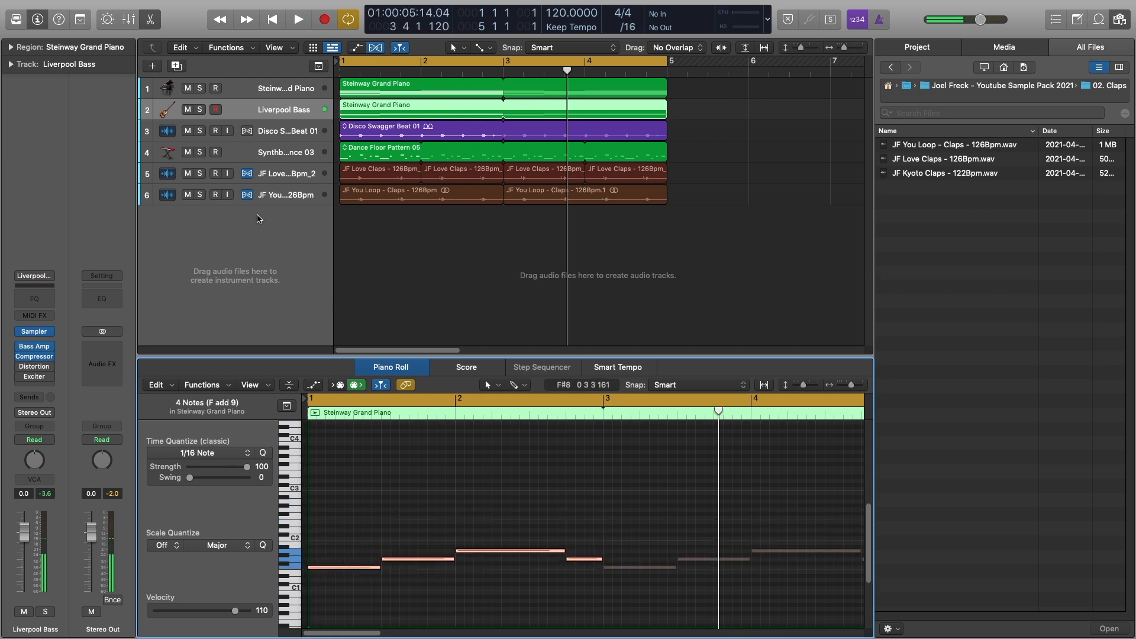
- Play the song from the beginning, stop playback, and mute the drum beat, synth bass and both claps tracks
key(Return)
key(space)
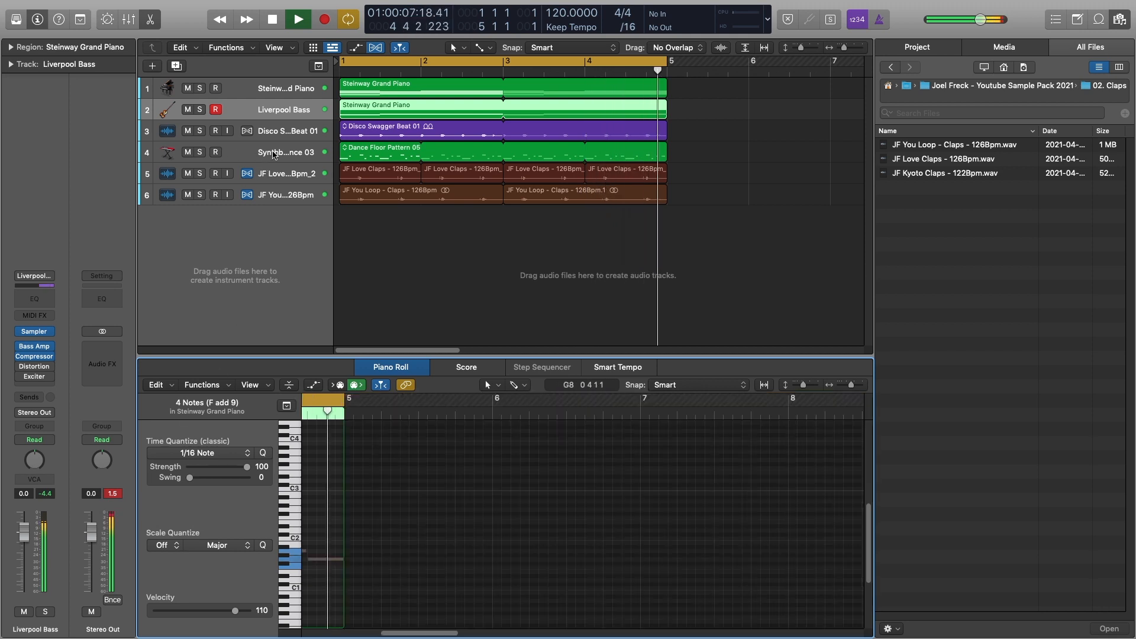
key(space)
drag(186, 131, 188, 196)
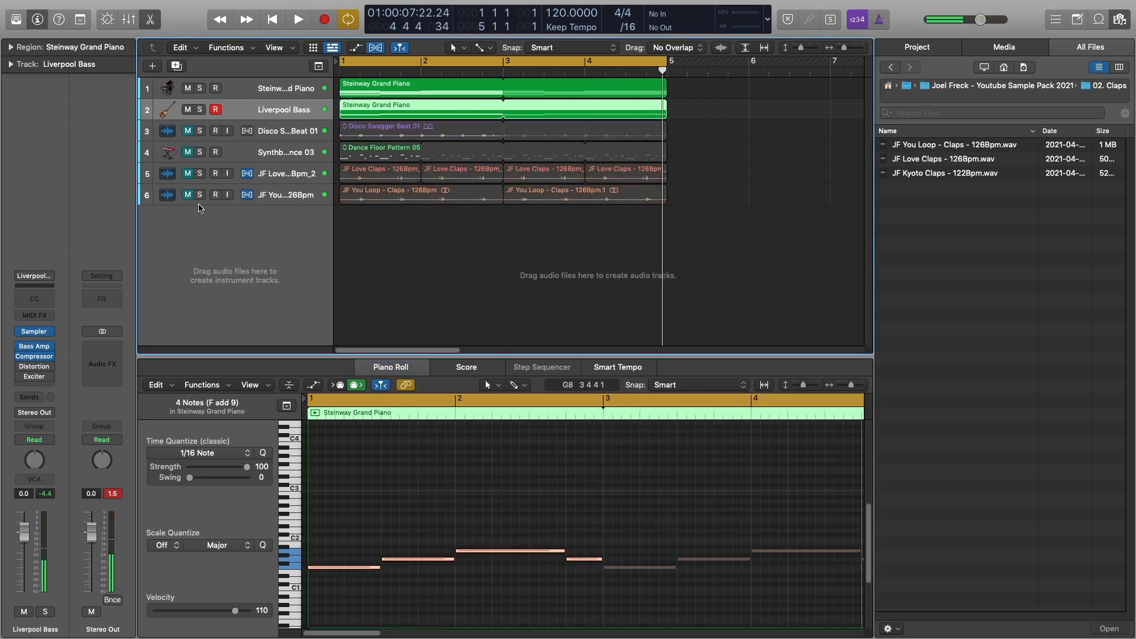
- Raise the first note of the Liverpool Bass region by one octave, playing the bass line before and after the change
key(space)
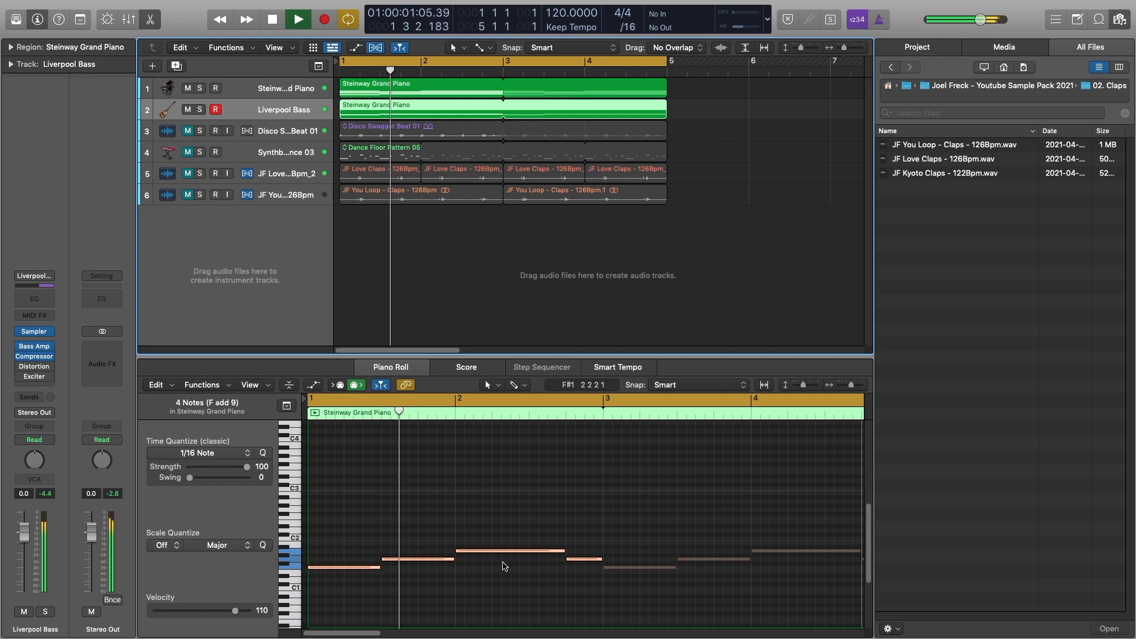
key(space)
click(334, 572)
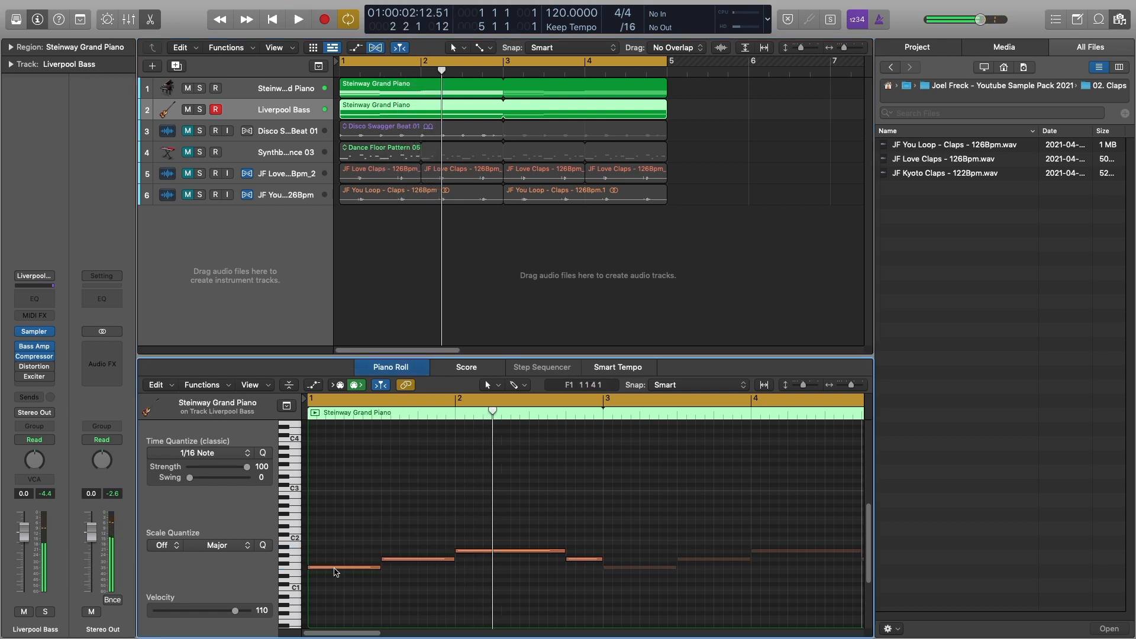
drag(332, 569, 401, 535)
key(space)
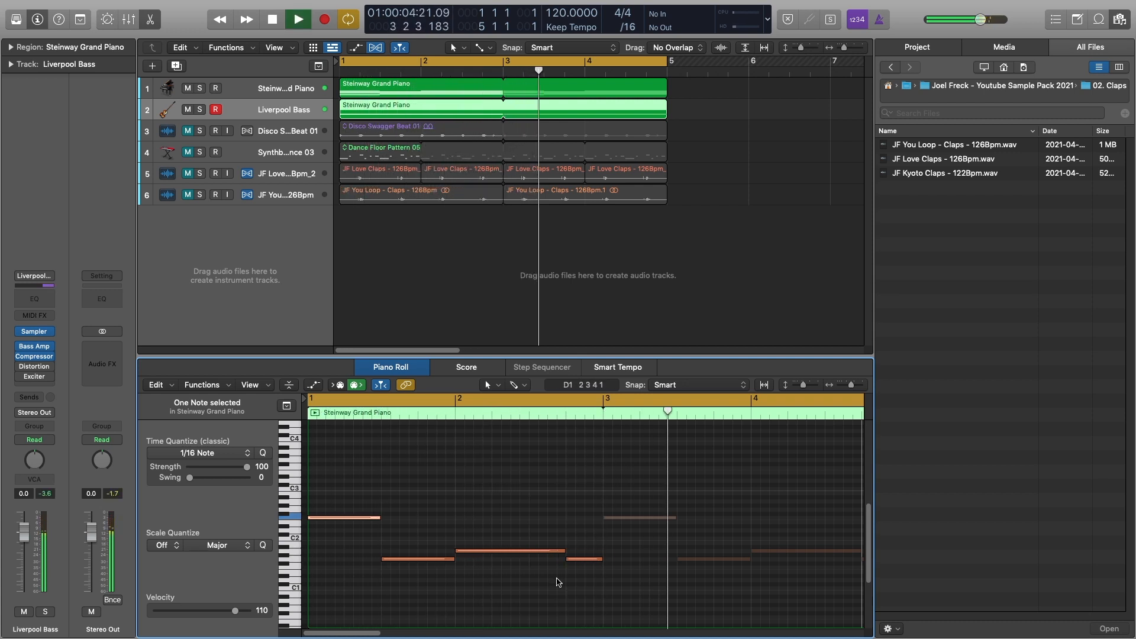
key(space)
- Turn off looping on the Liverpool Bass region and place a copy of it at bar 3
click(448, 117)
key(l)
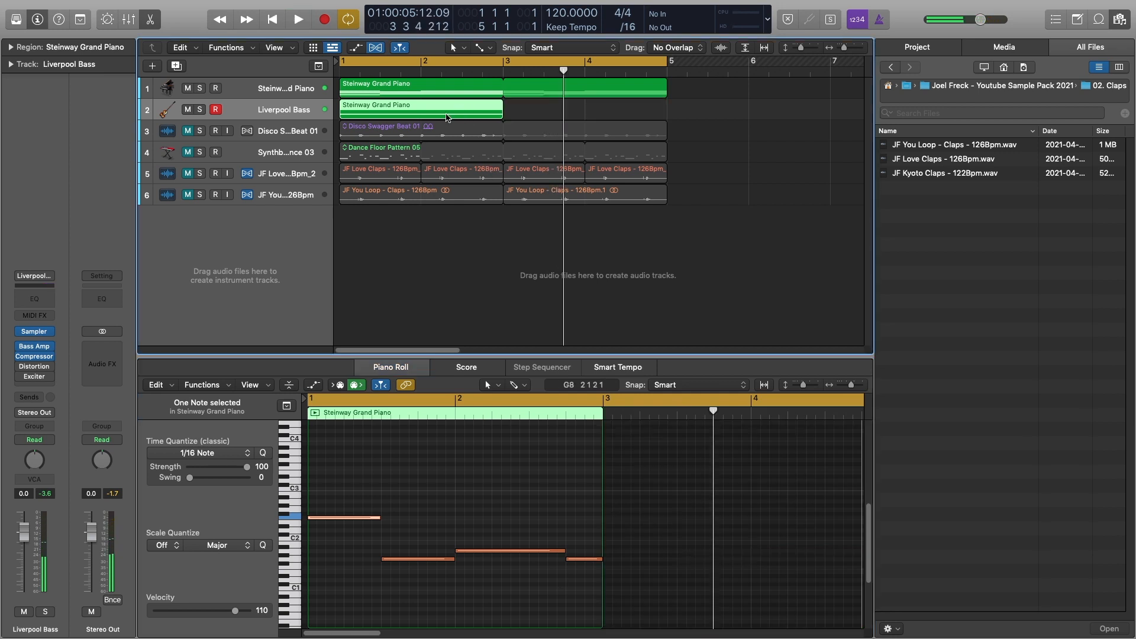
drag(379, 112, 539, 107)
click(707, 102)
drag(699, 113, 533, 117)
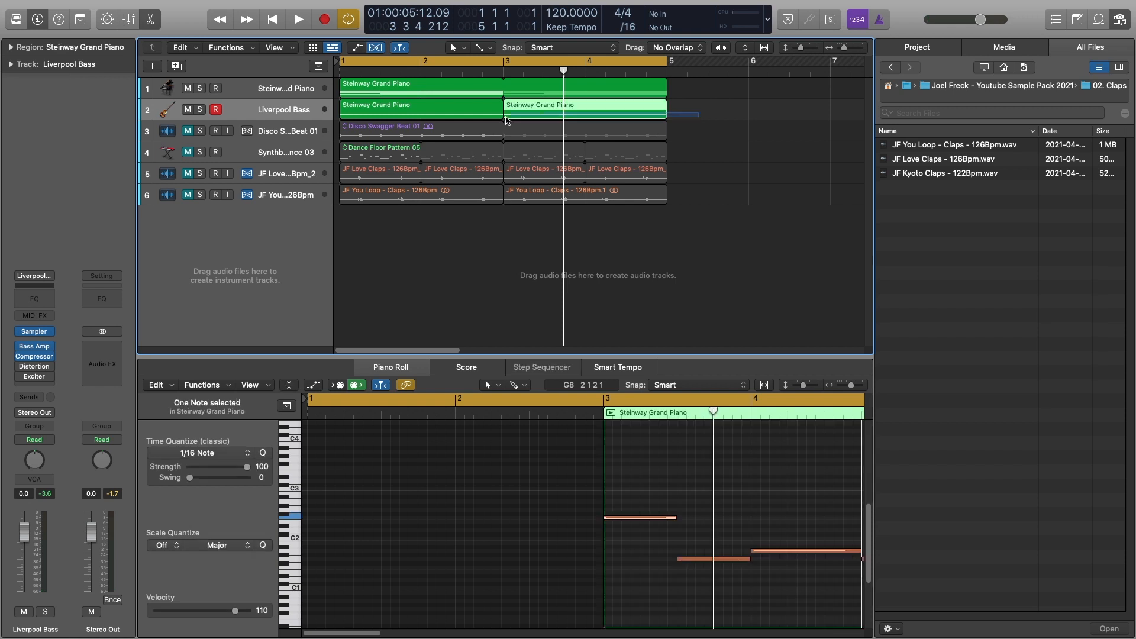
- Merge the two Liverpool Bass regions into a single region on the track
shift+click(473, 112)
right_click(473, 113)
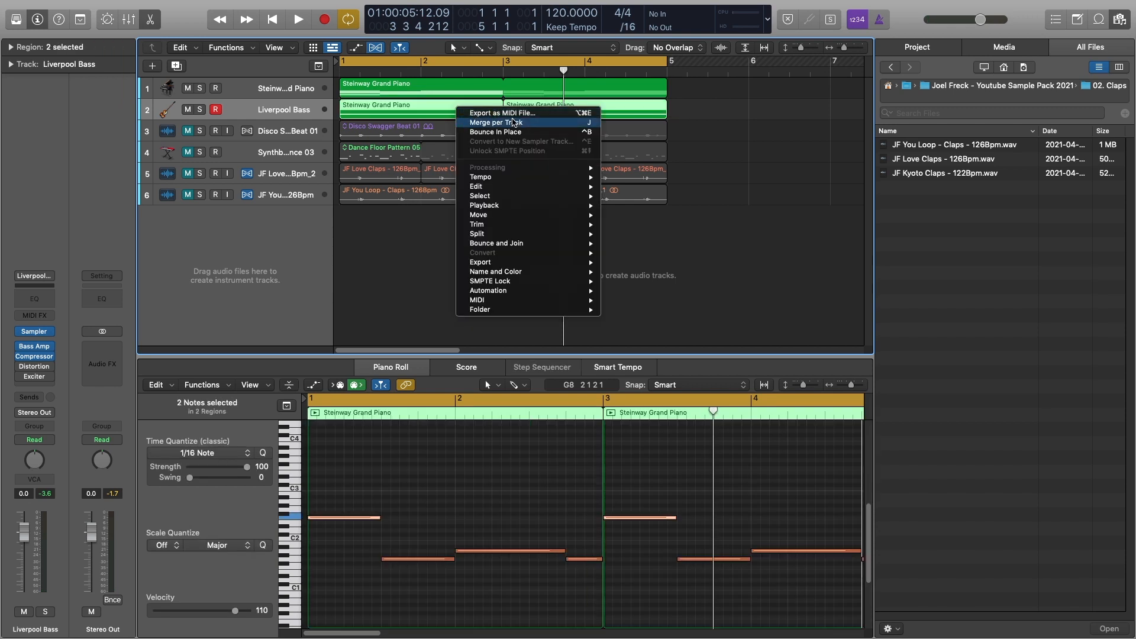
click(512, 121)
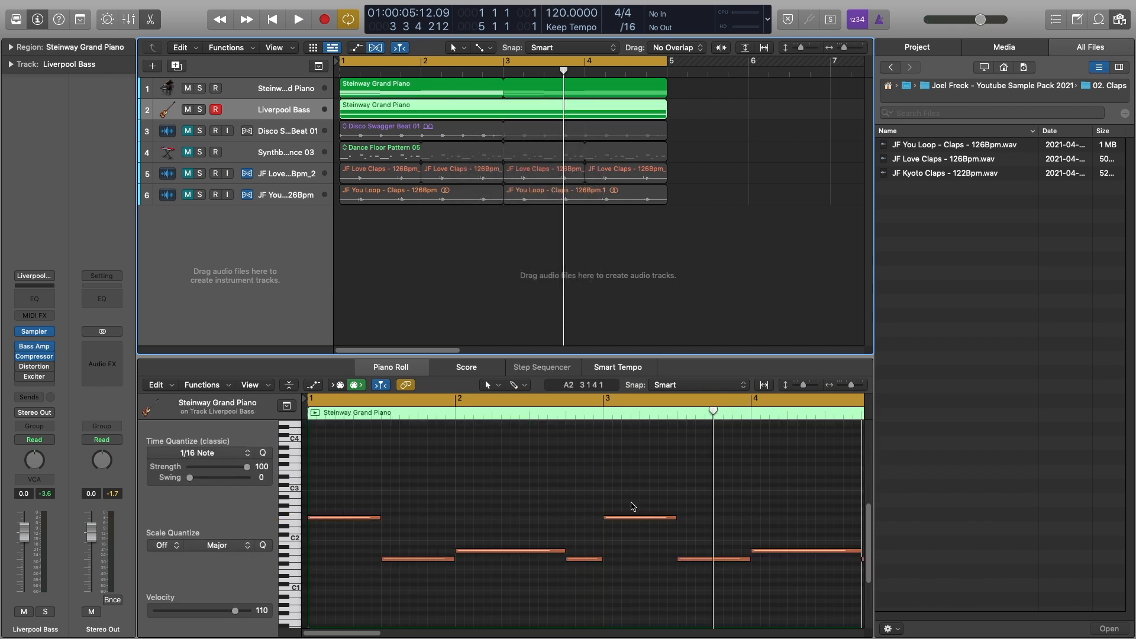
- Lower the bass note at bar 3 by one octave, play the bass line, and hide the file browser
click(629, 519)
drag(629, 521, 630, 569)
key(space)
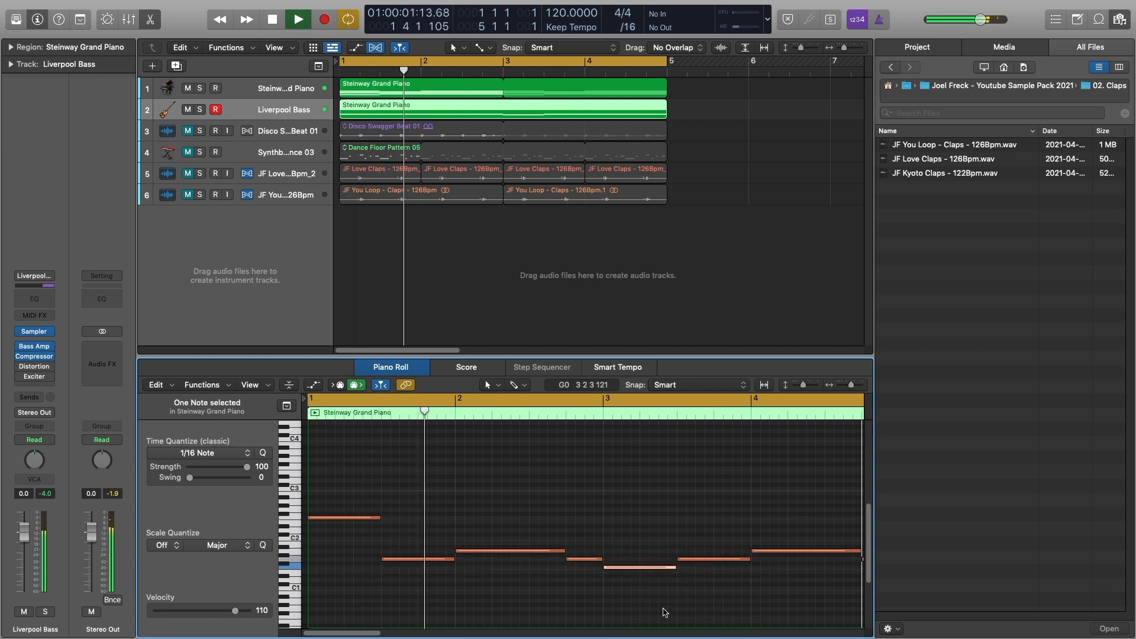
key(f)
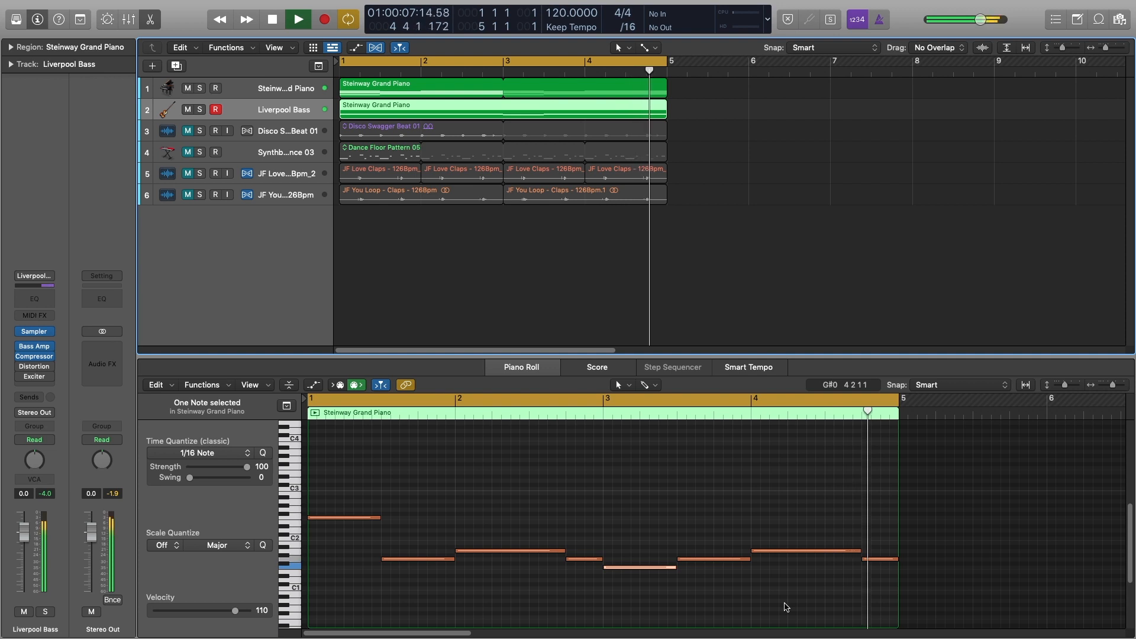
key(space)
- Unmute the drum beat, synth bass and both claps tracks, and lower the Liverpool Bass volume during playback
drag(188, 131, 188, 195)
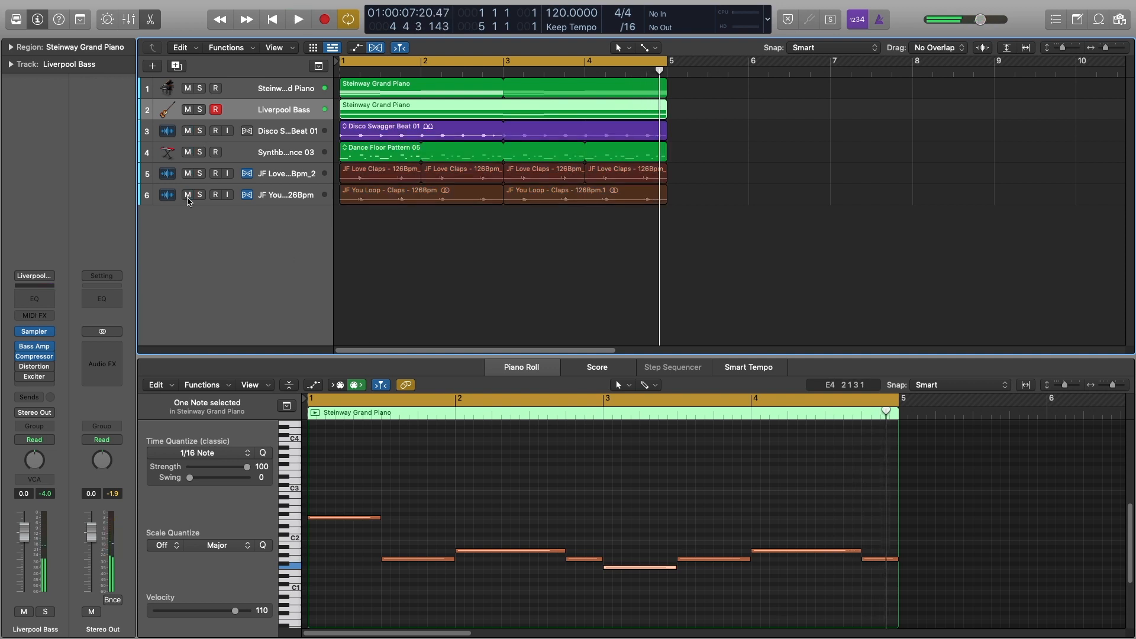
key(space)
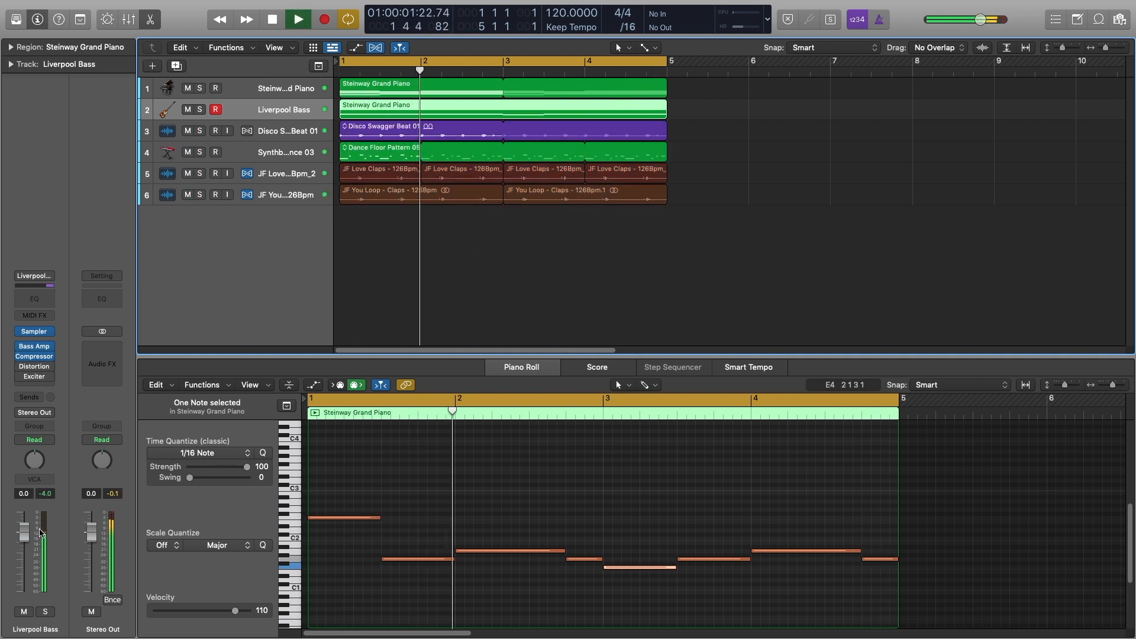
drag(24, 533, 24, 542)
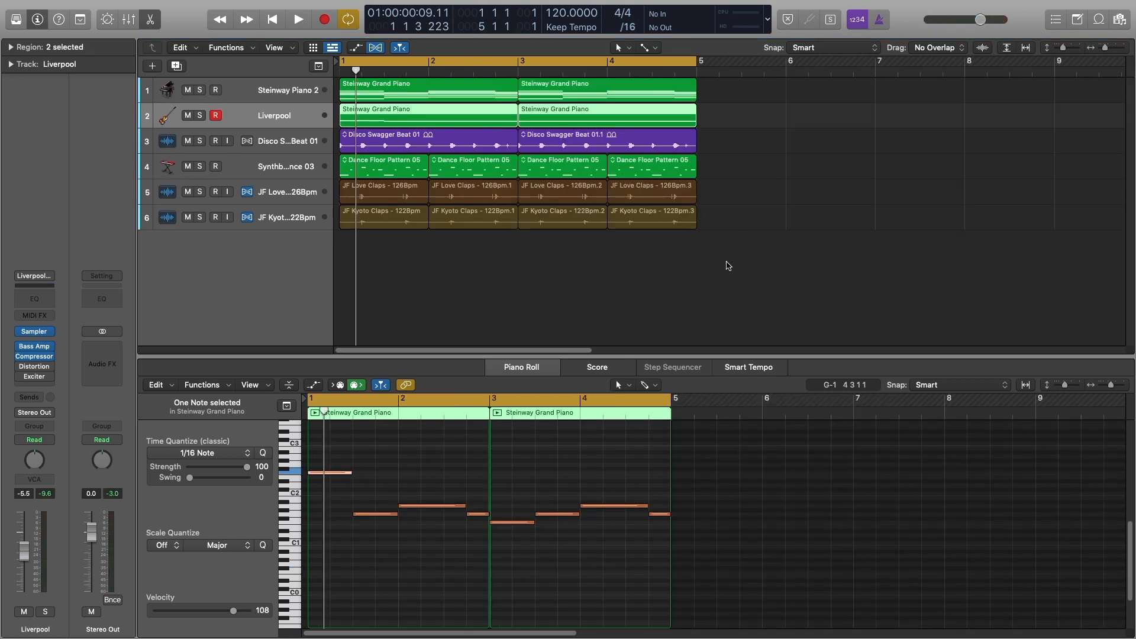
- Color all regions on the two claps tracks bright orange
drag(718, 261, 363, 196)
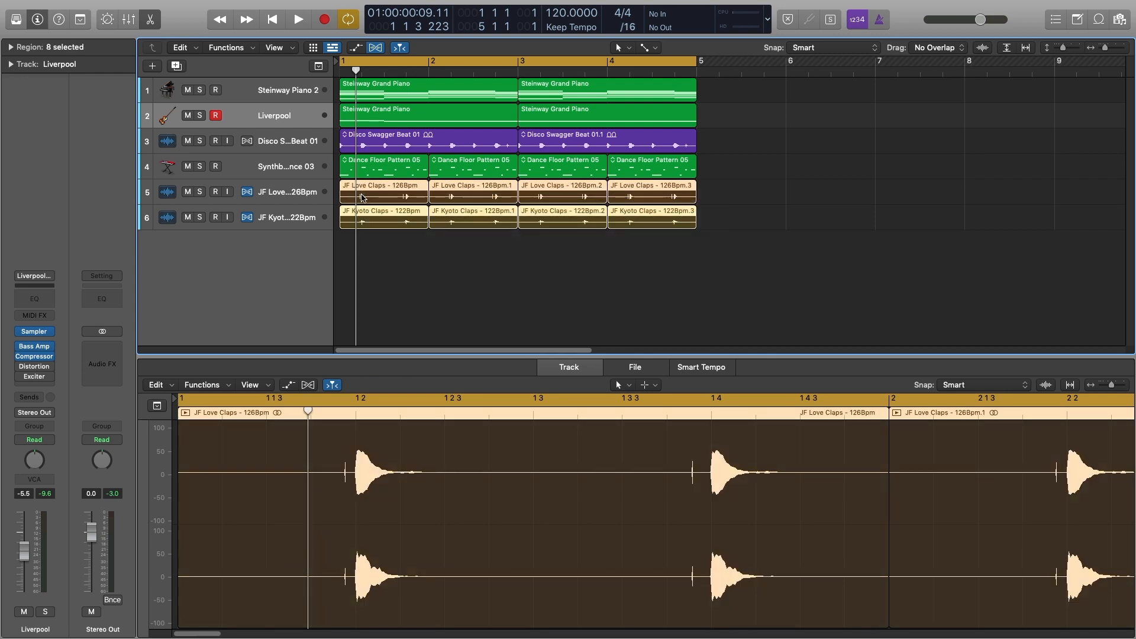
key(alt+c)
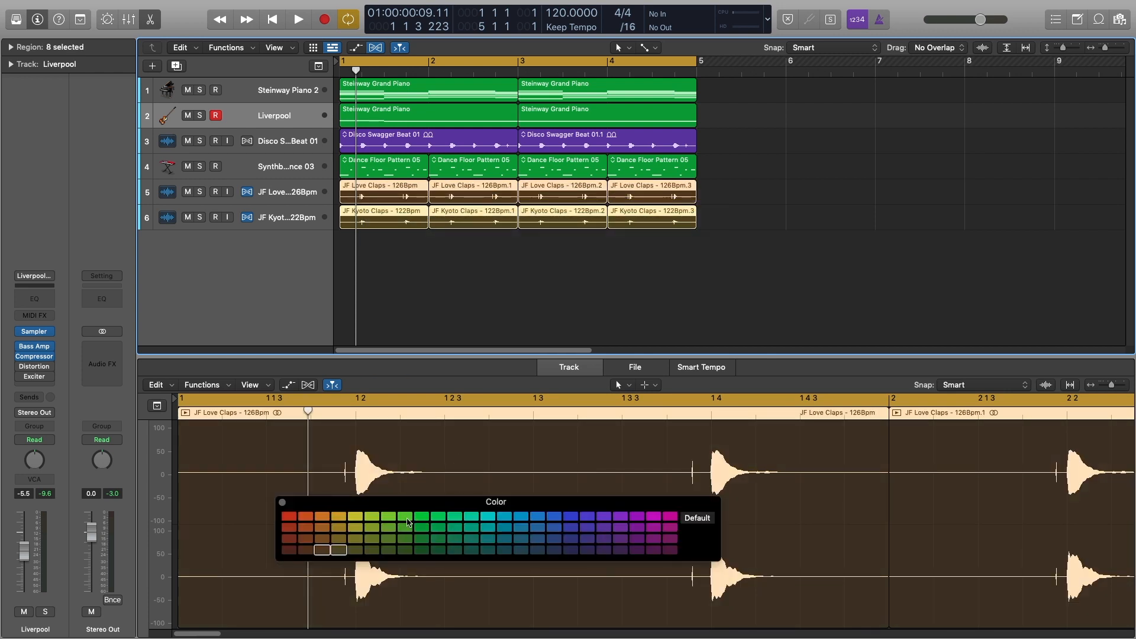
click(319, 521)
click(648, 264)
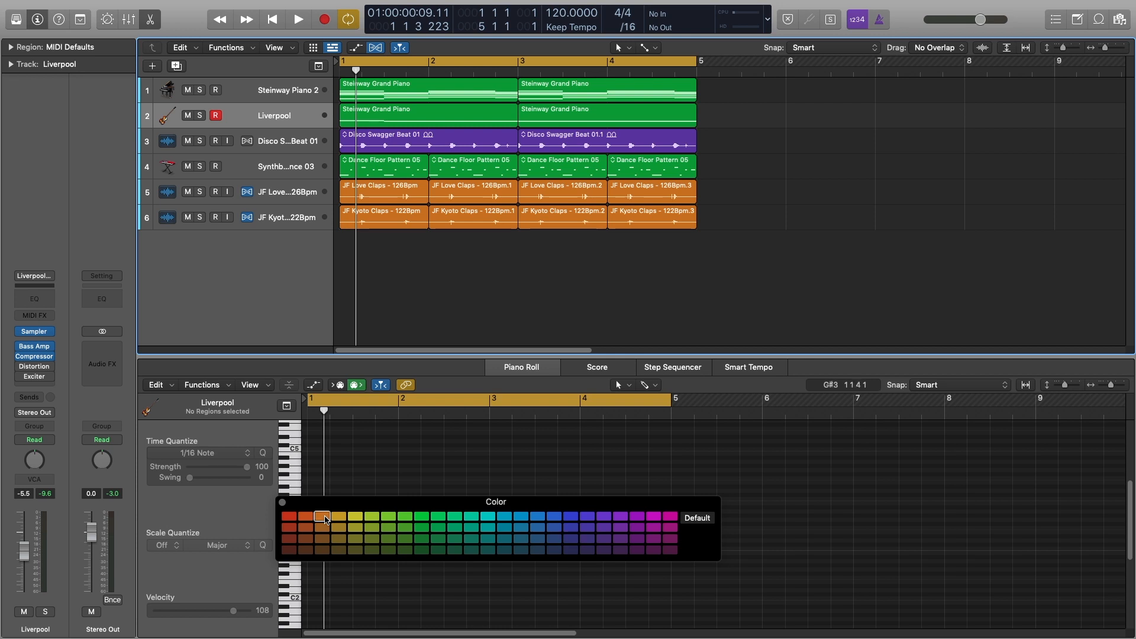
- Color the Dance Floor Pattern 05 regions yellow and the Disco Swagger Beat 01 regions orange
drag(728, 172, 378, 181)
click(349, 520)
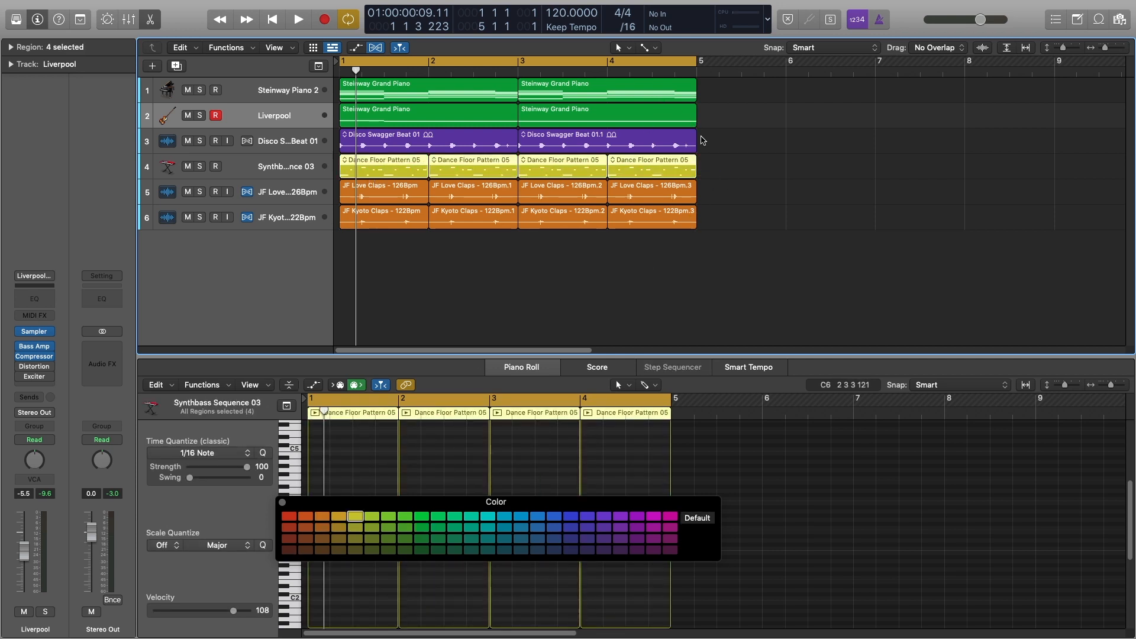
click(727, 149)
drag(726, 143, 371, 134)
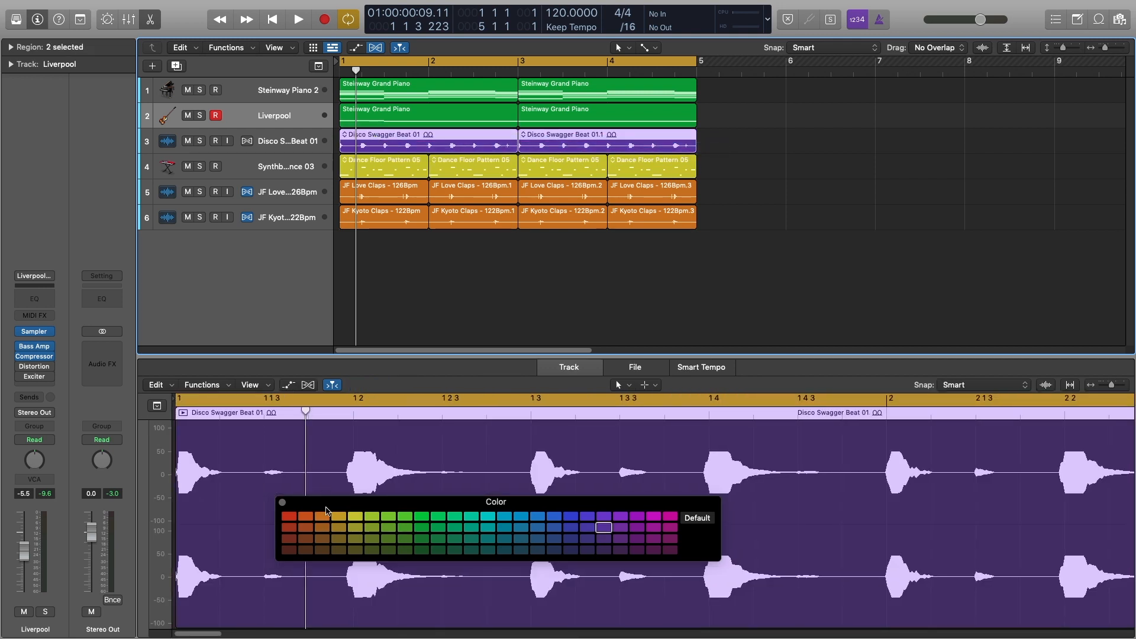
click(321, 516)
- Reorder the tracks so the drum beat and both claps tracks sit together above the piano, bass and synth bass
drag(276, 152, 280, 177)
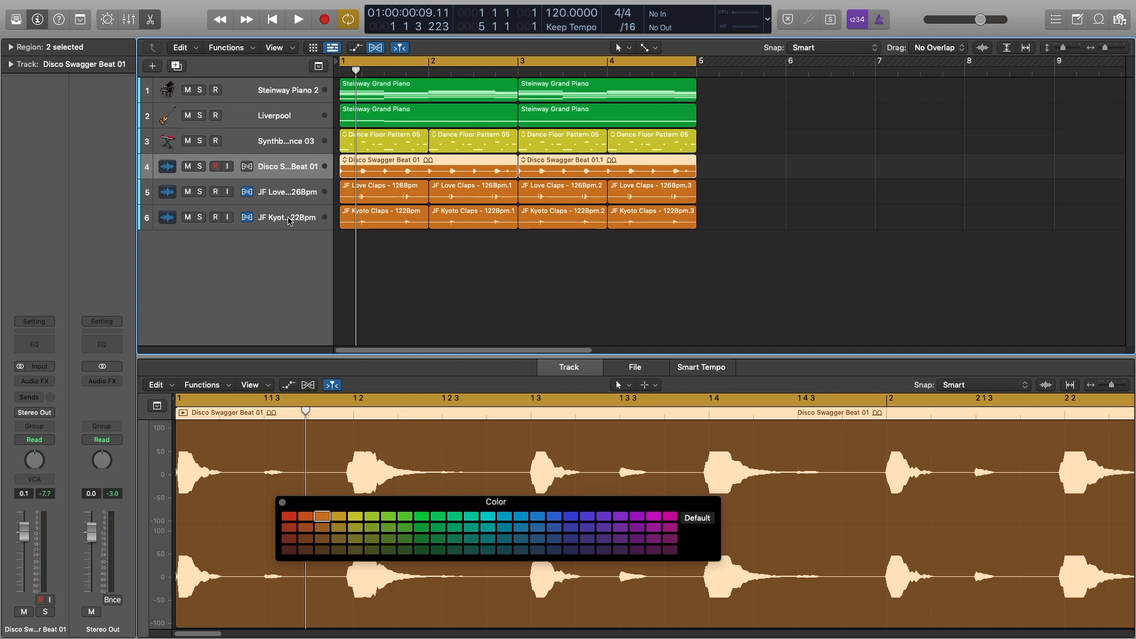
shift+click(290, 222)
drag(286, 178, 291, 89)
- Color the Steinway Piano 2 regions turquoise and the Liverpool regions blue
click(292, 170)
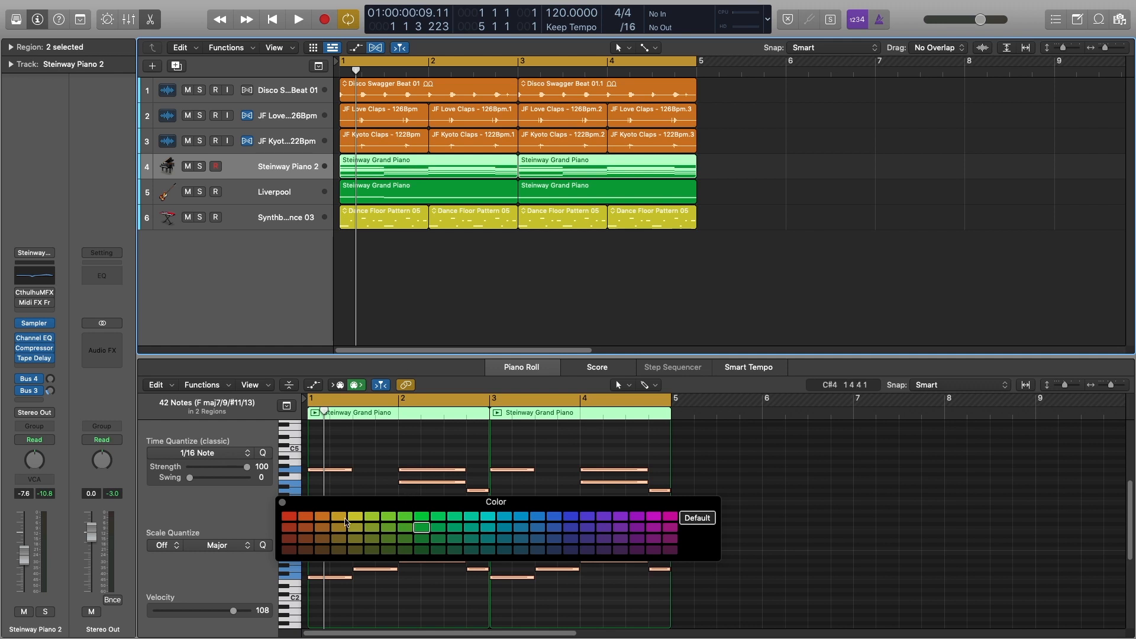
click(356, 518)
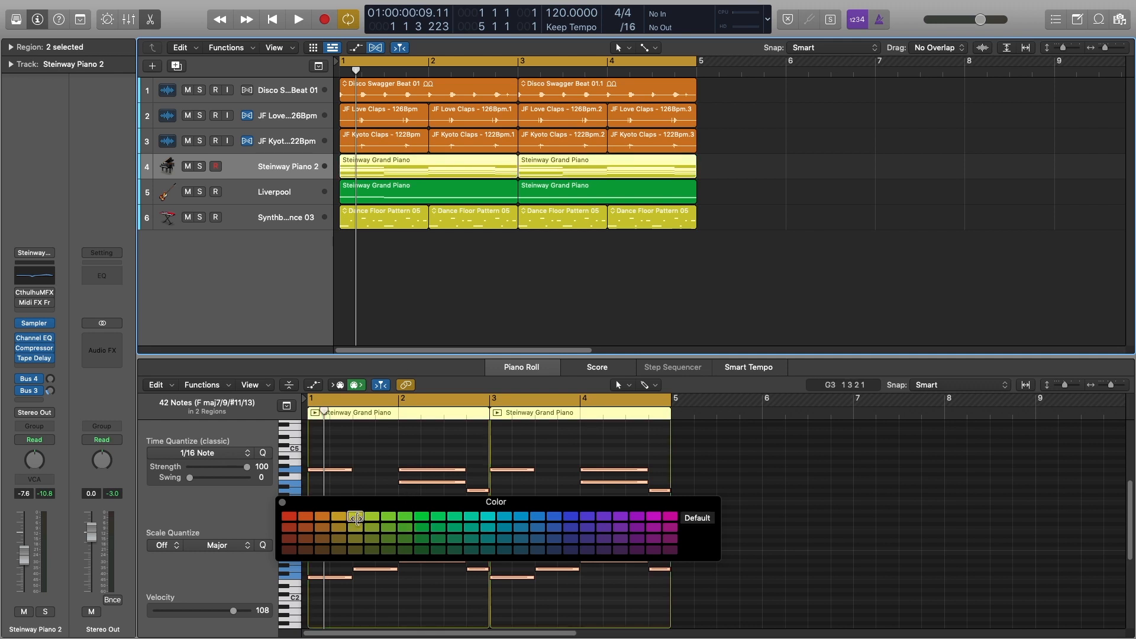
click(471, 516)
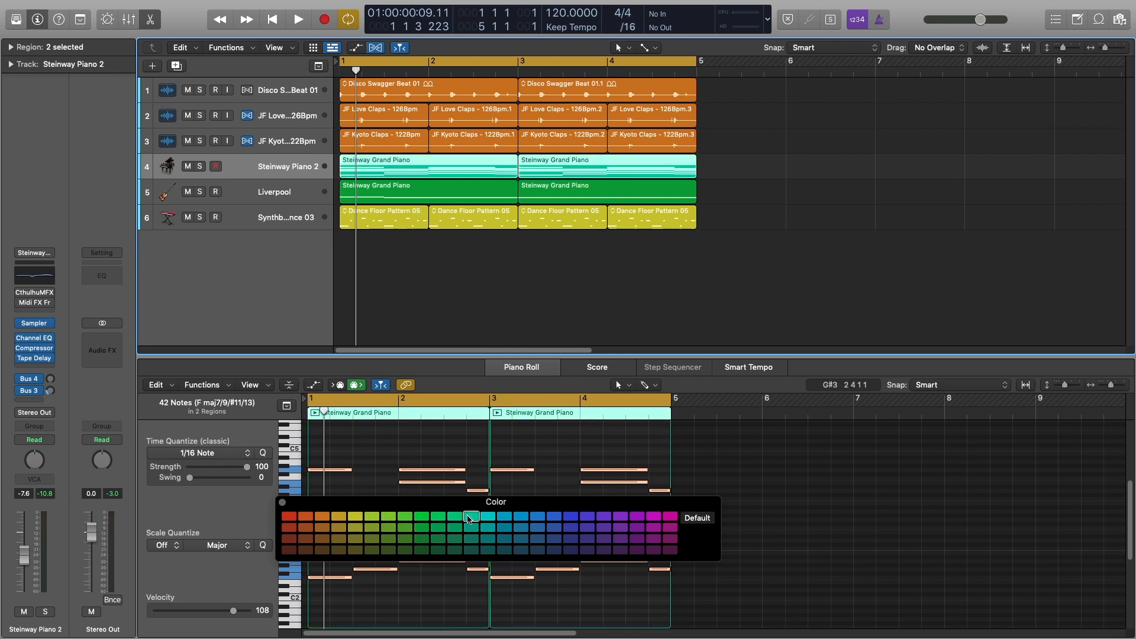
drag(710, 188, 426, 203)
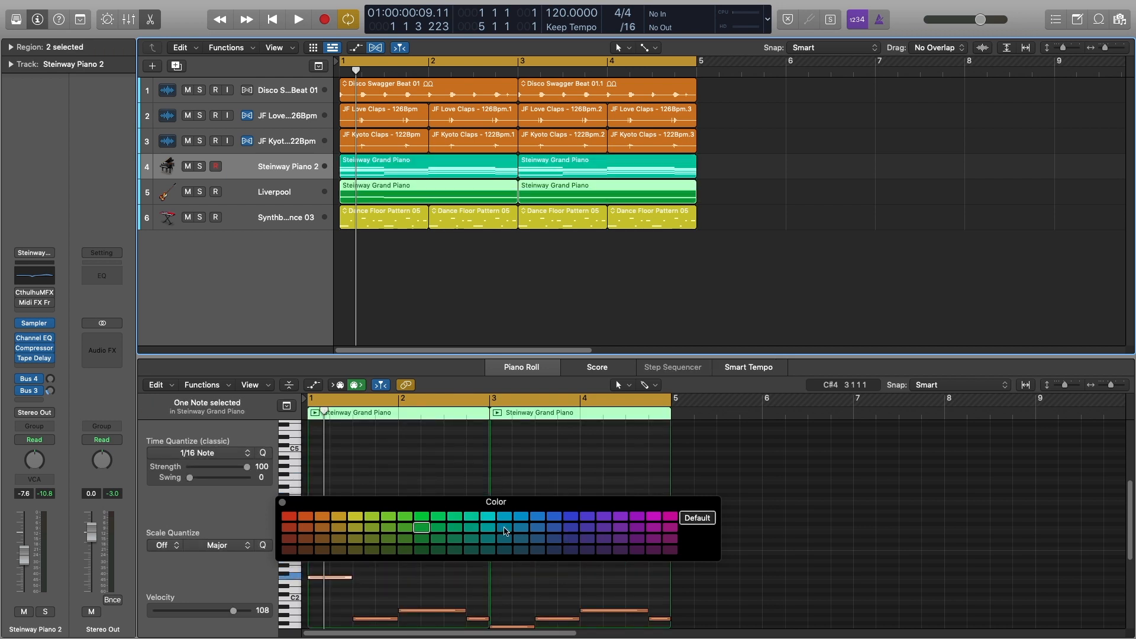
click(519, 518)
click(481, 275)
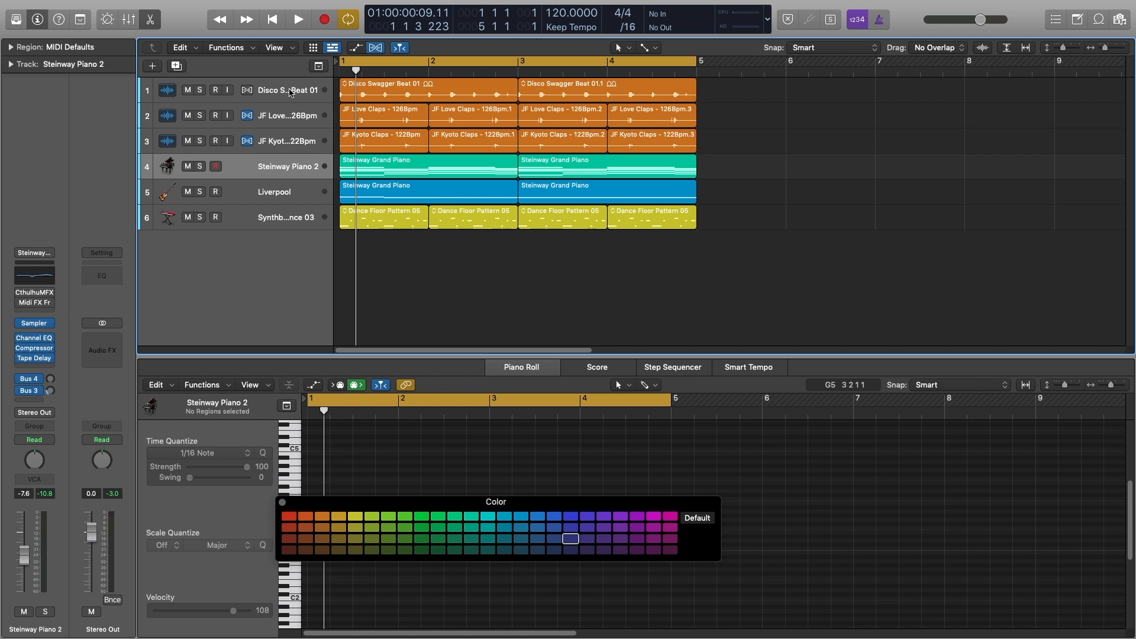
- Group the Disco Swagger Beat, JF Love Claps and JF Kyoto Claps tracks into a summing track stack
click(290, 93)
shift+click(284, 144)
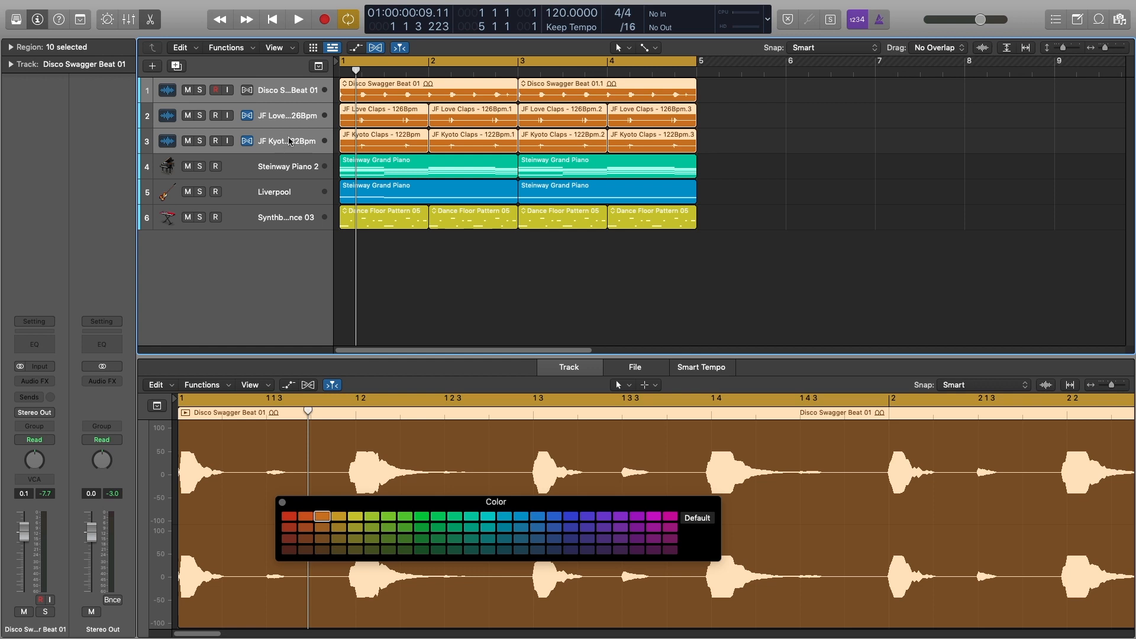
click(288, 90)
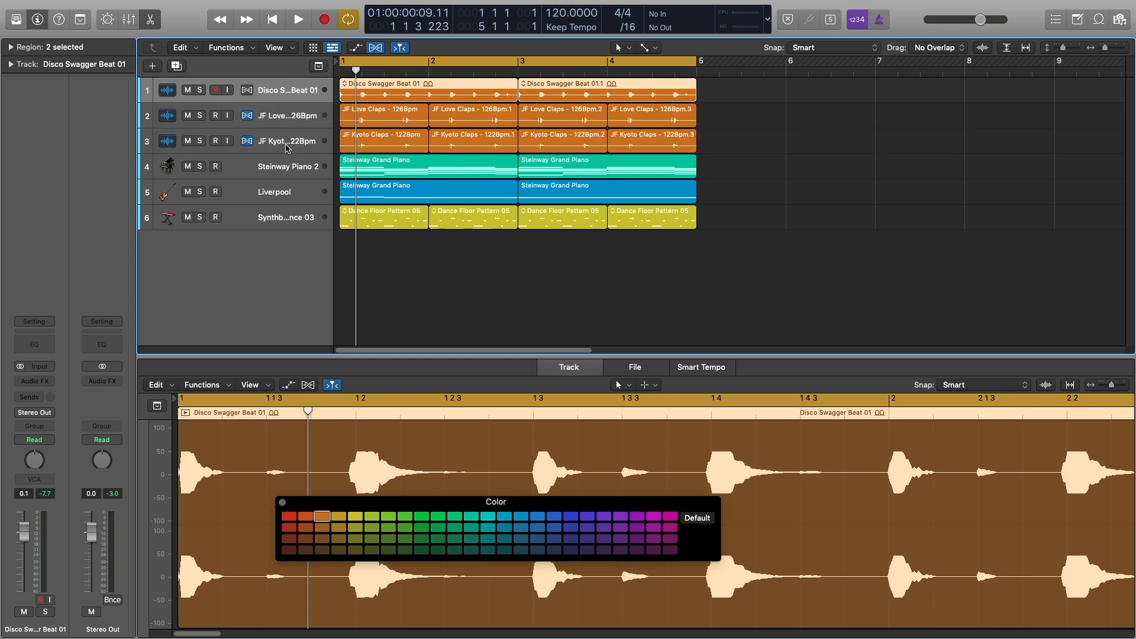
shift+click(285, 147)
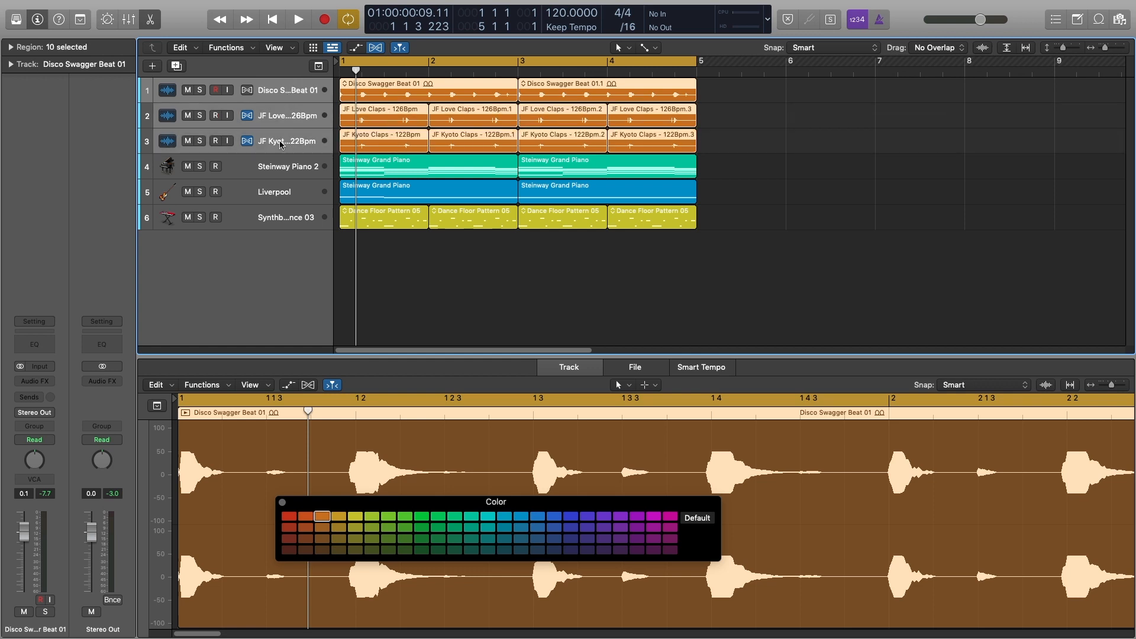
right_click(281, 144)
click(328, 252)
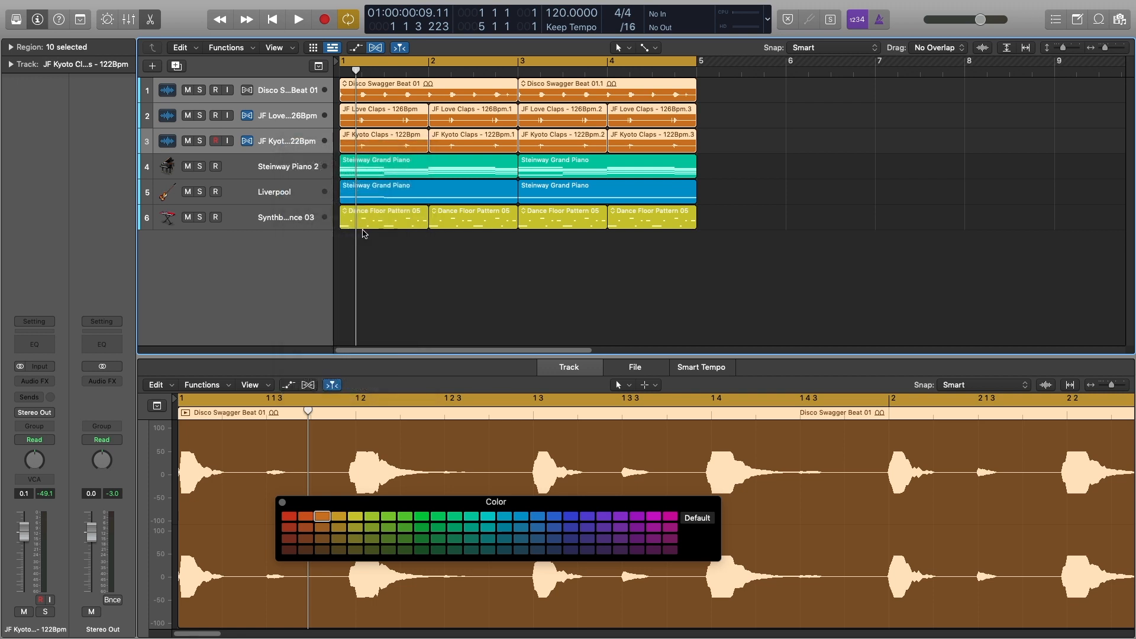
click(659, 88)
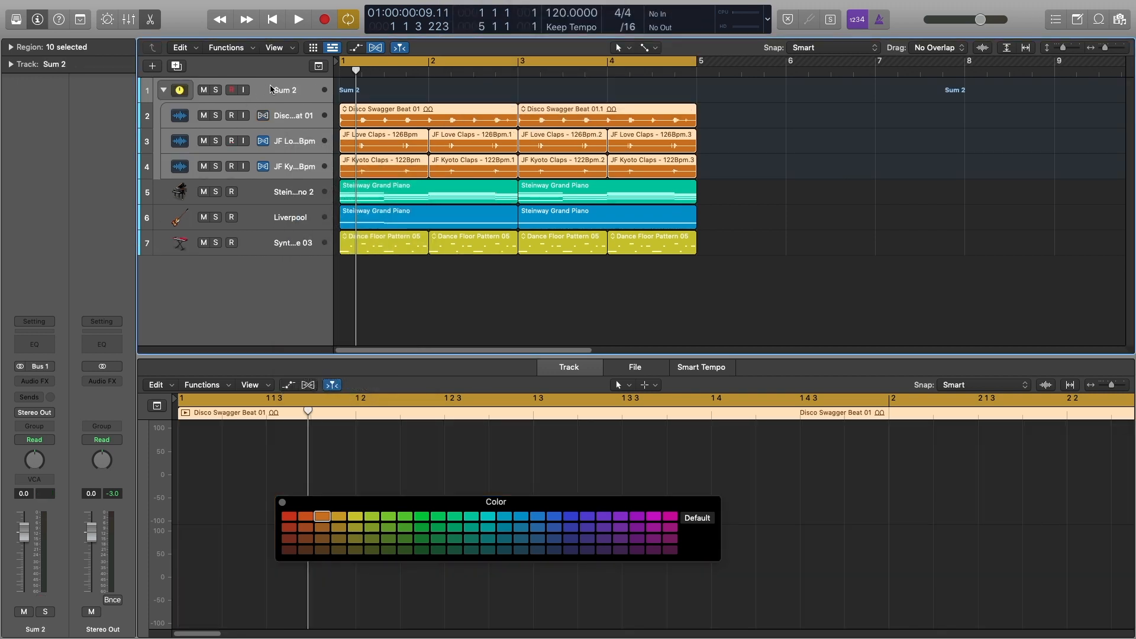
- Rename the track stack Percussion, and collapse and expand it to check its subtracks
text(Percussion)
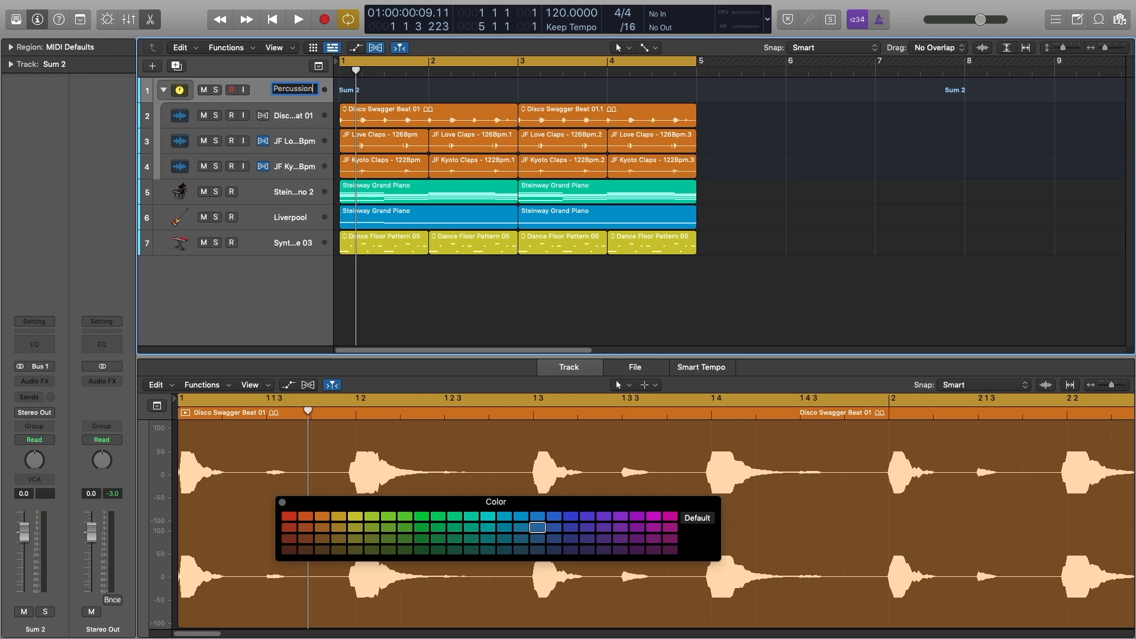
key(Return)
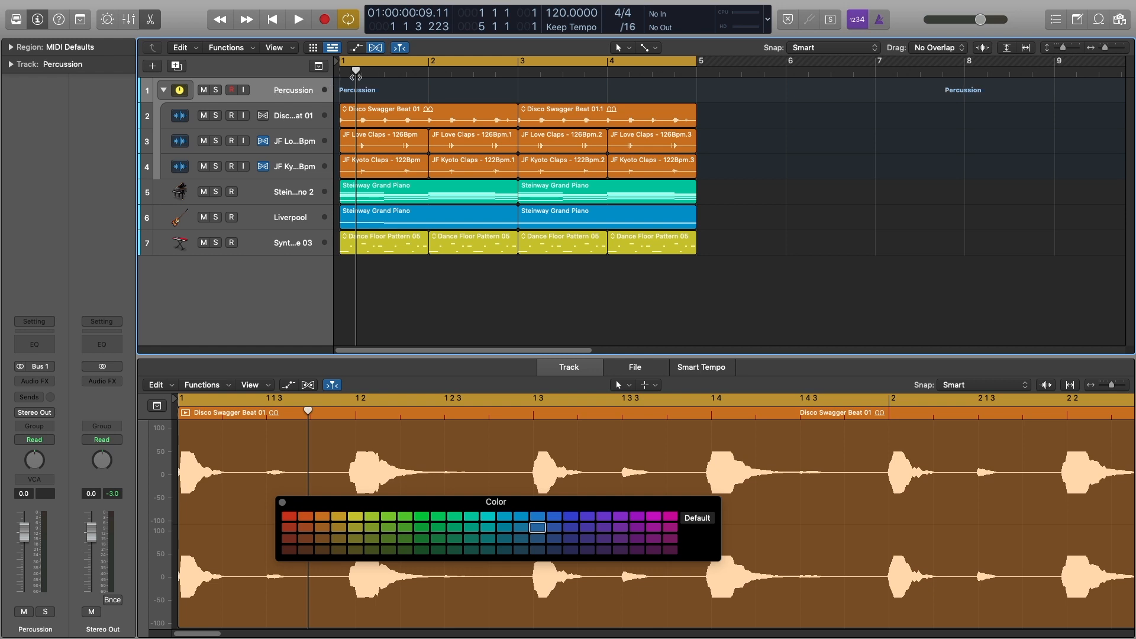
click(165, 90)
click(164, 90)
click(164, 90)
click(164, 90)
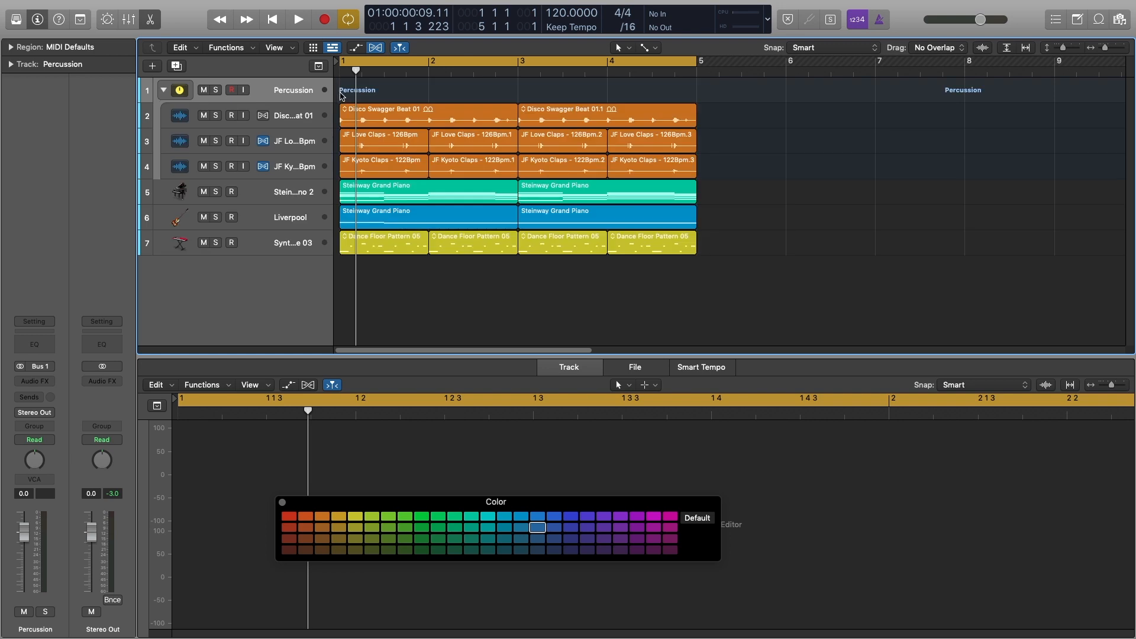
- Create an empty region on the Percussion stack track and extend it from bar 1 to bar 5
right_click(341, 94)
click(425, 98)
drag(425, 98, 696, 98)
key(a)
key(super+f)
key(a)
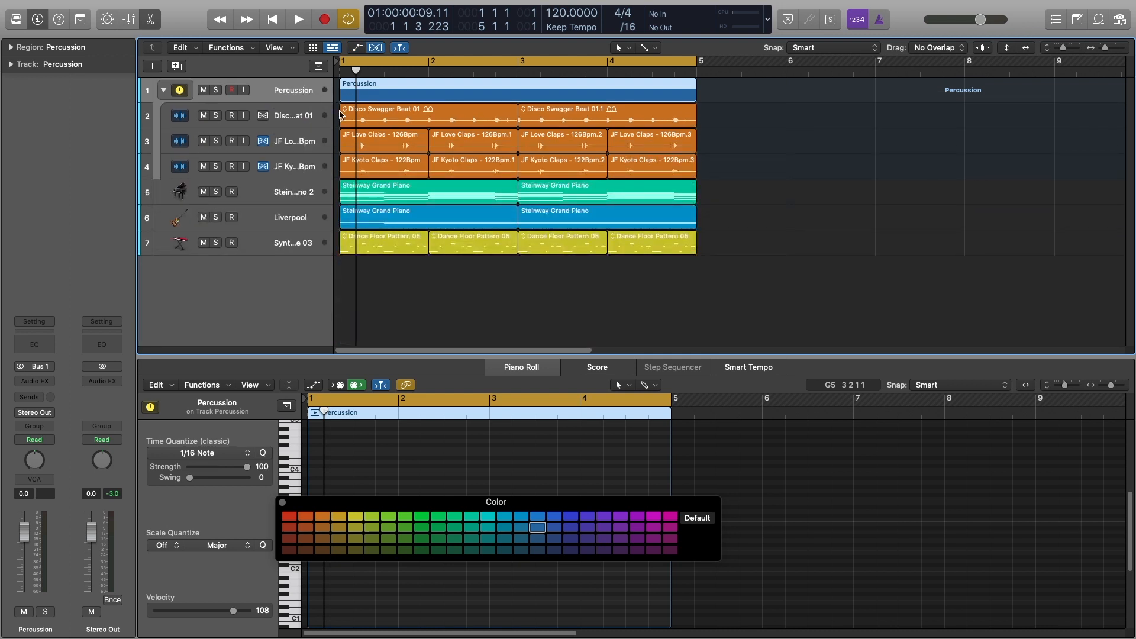
key(a)
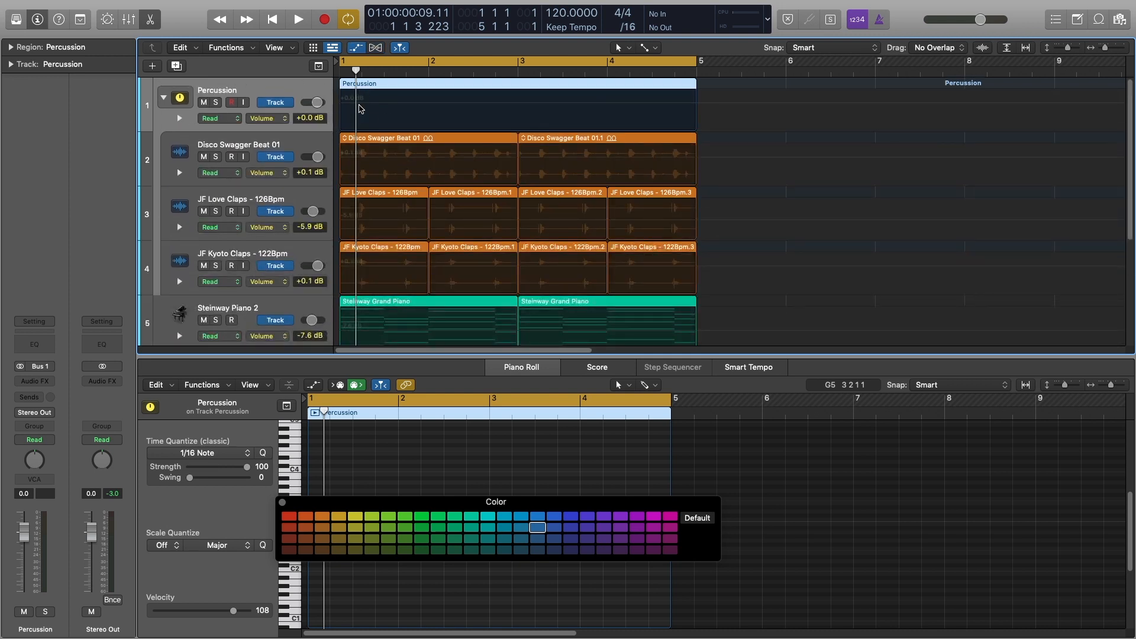
key(super+f)
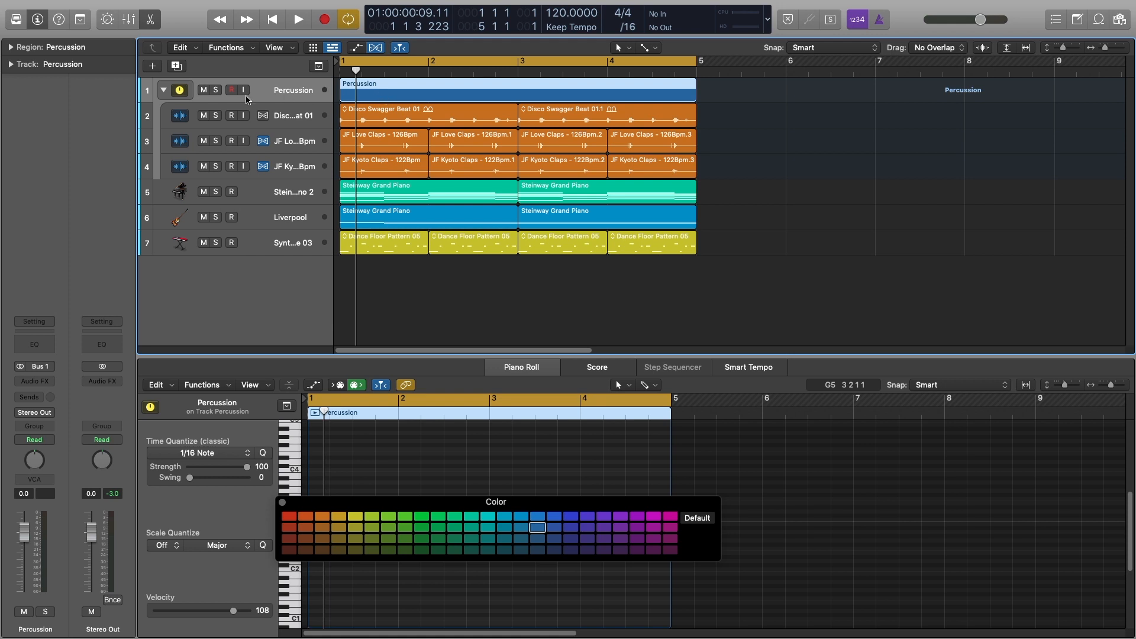
- Color the Percussion region the same orange as the drum and claps regions, leaving the stack expanded
click(162, 91)
click(162, 90)
click(322, 516)
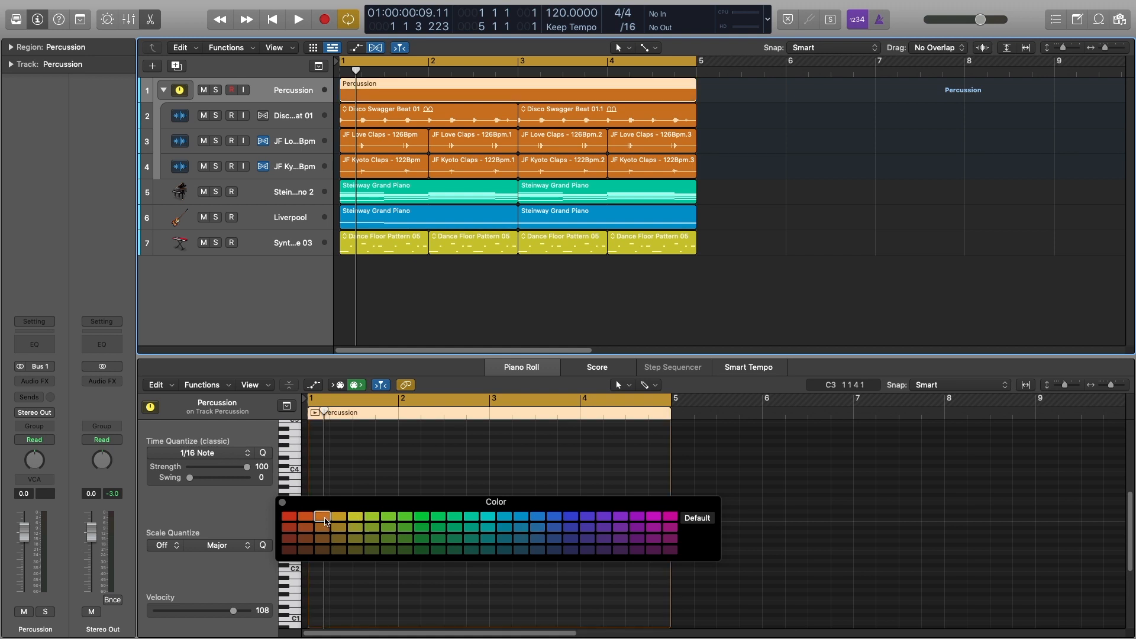
- Collapse the Percussion track stack and play the arrangement to check the Stereo Out level
click(282, 504)
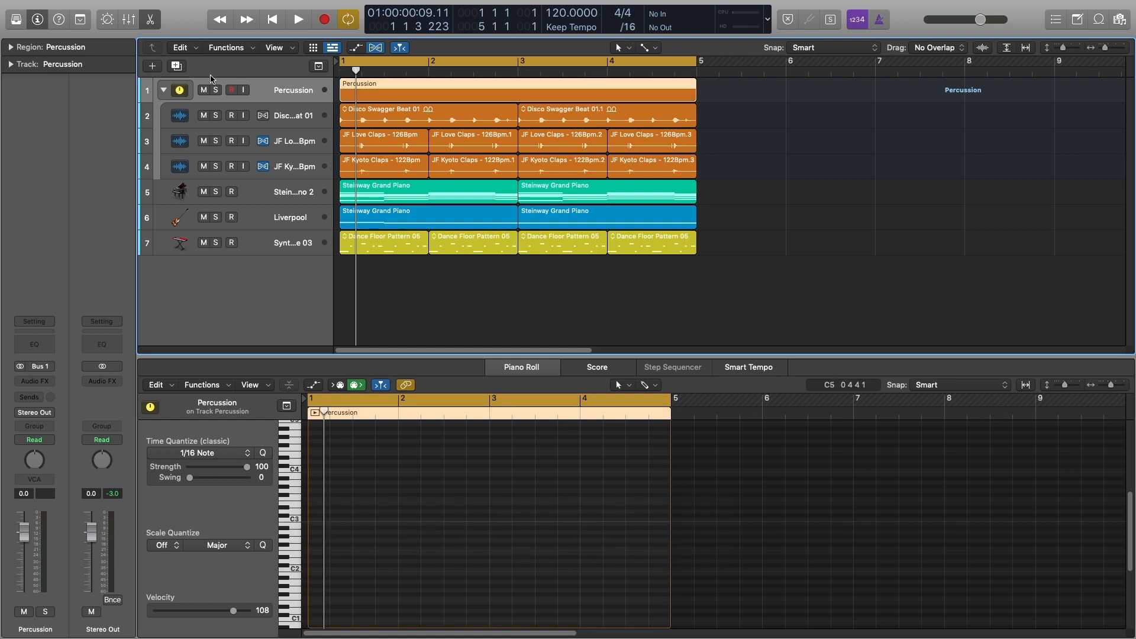
click(162, 91)
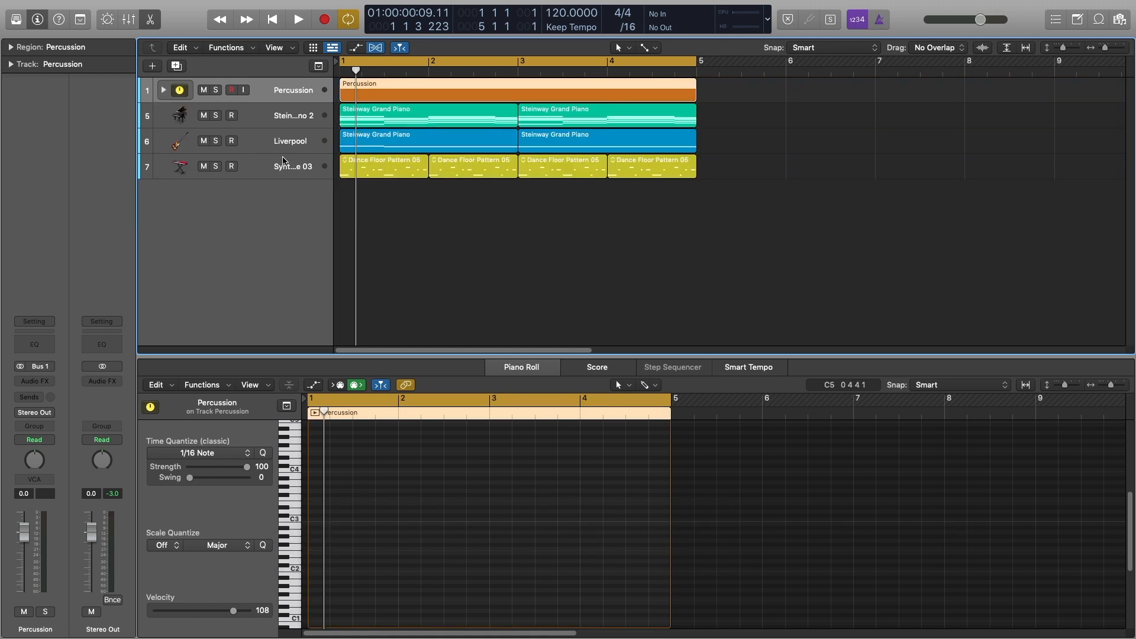
click(451, 205)
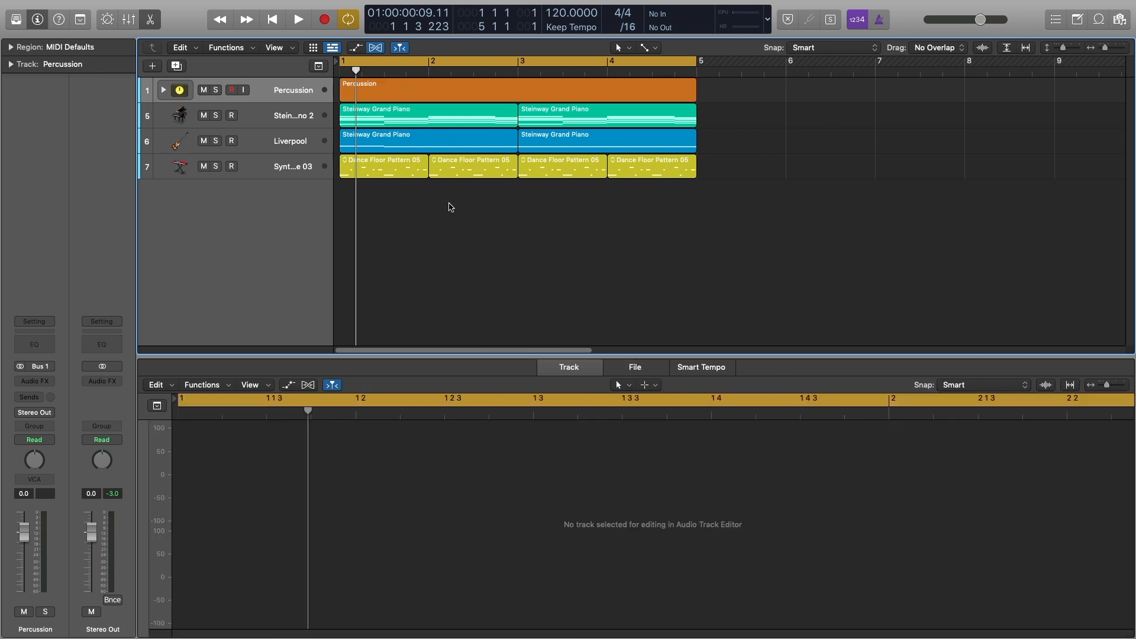
click(298, 90)
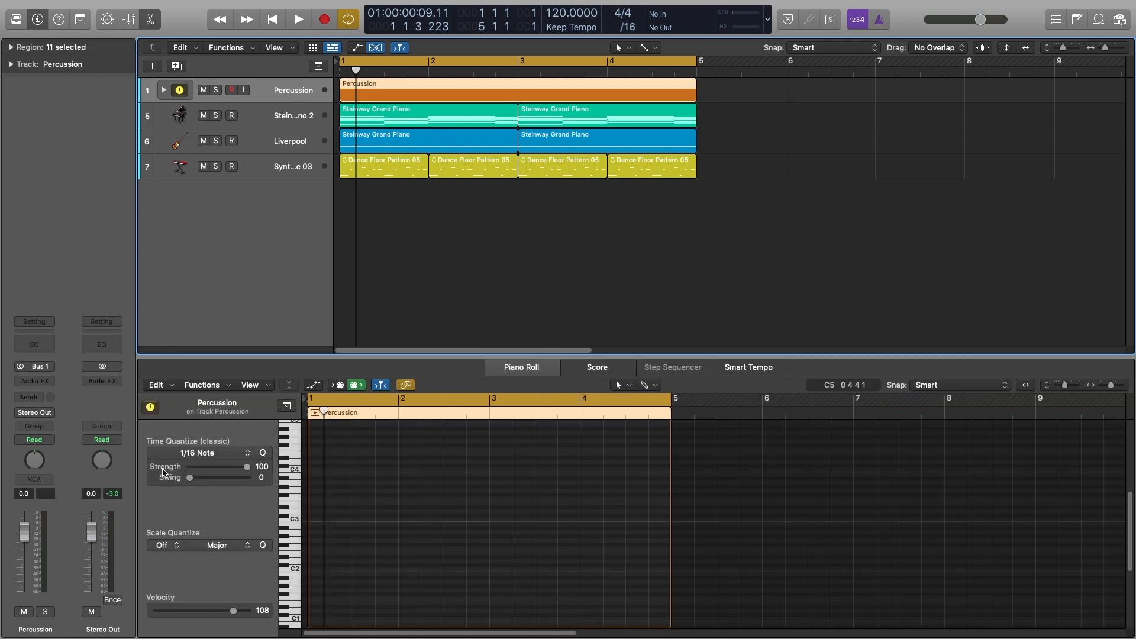
key(space)
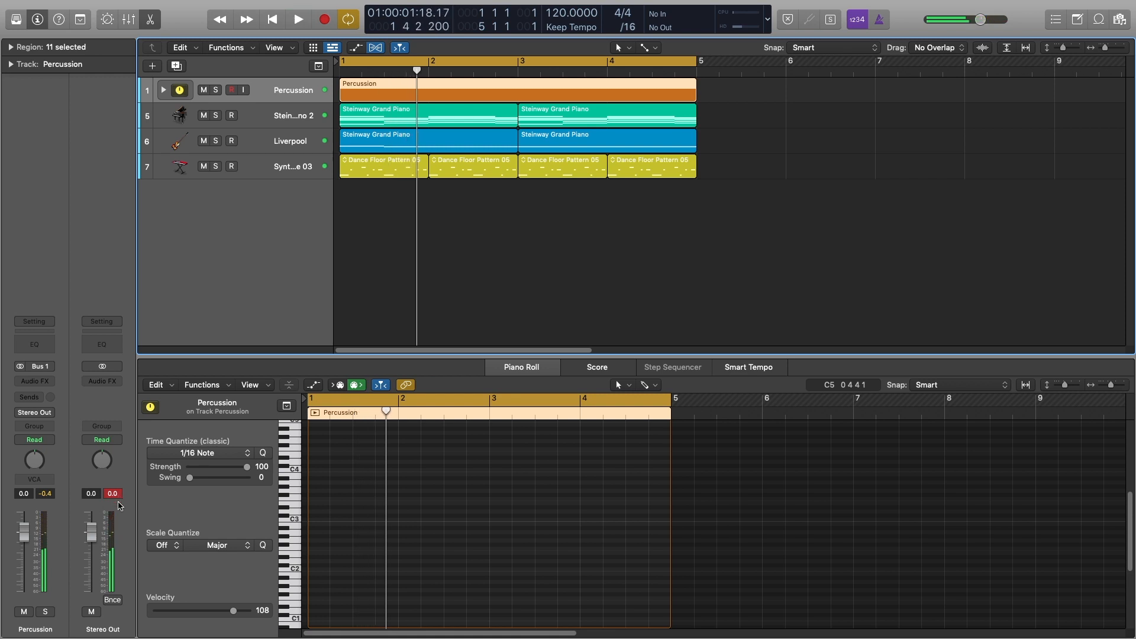
- Show the mixer below an enlarged tracks area, with the Percussion through Synthbass channel strips selected together
key(x)
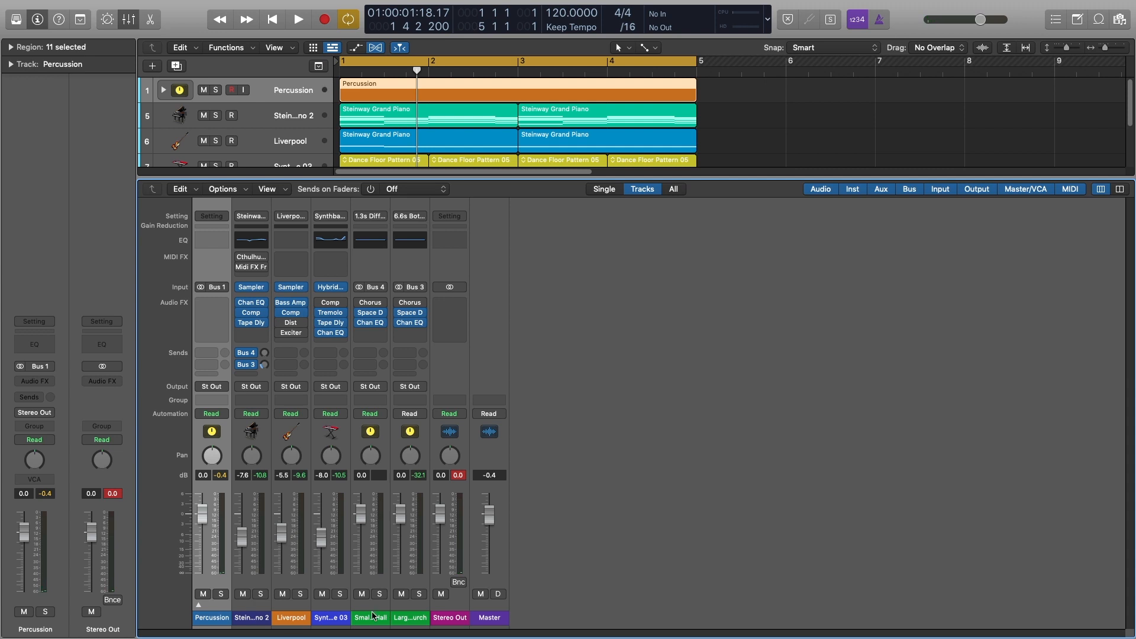
shift+click(300, 618)
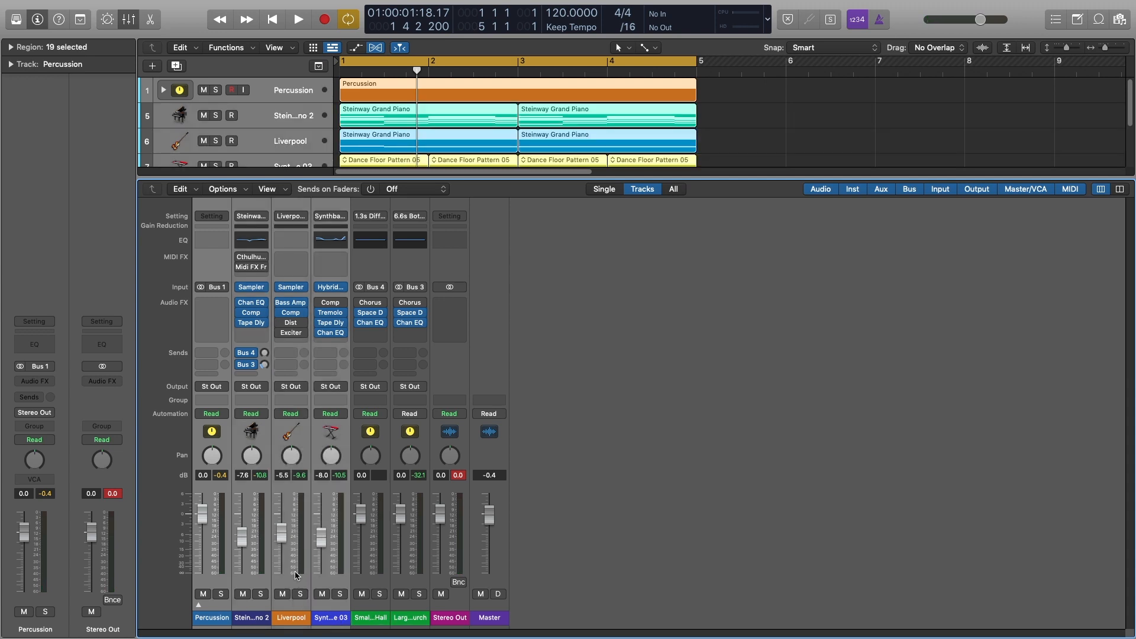
scroll(255, 134, down, 3)
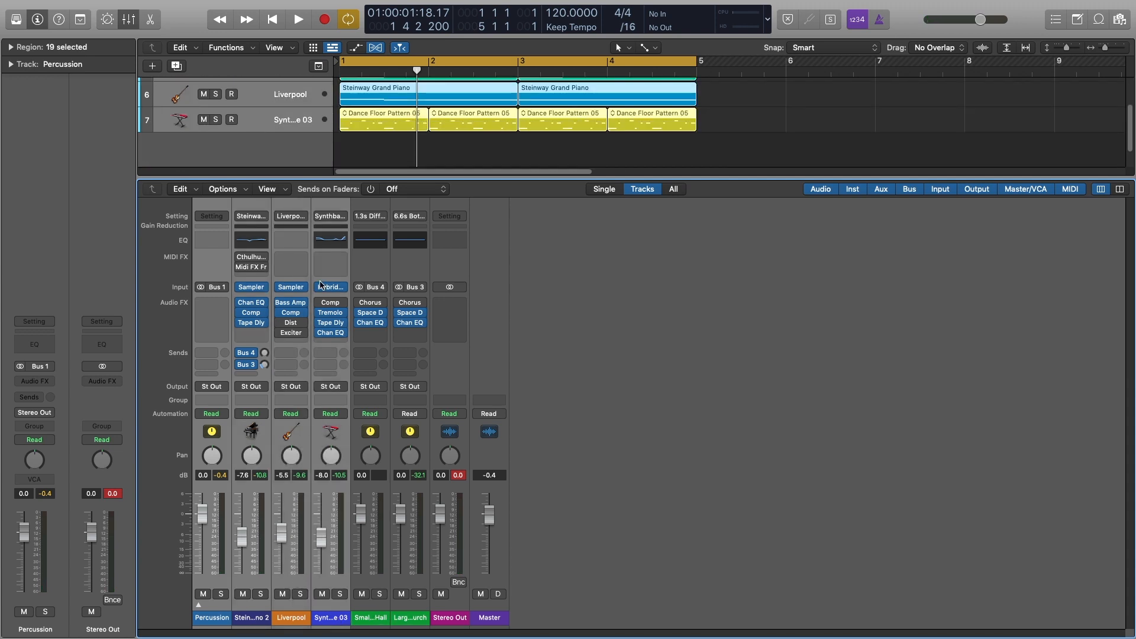
drag(650, 178, 649, 234)
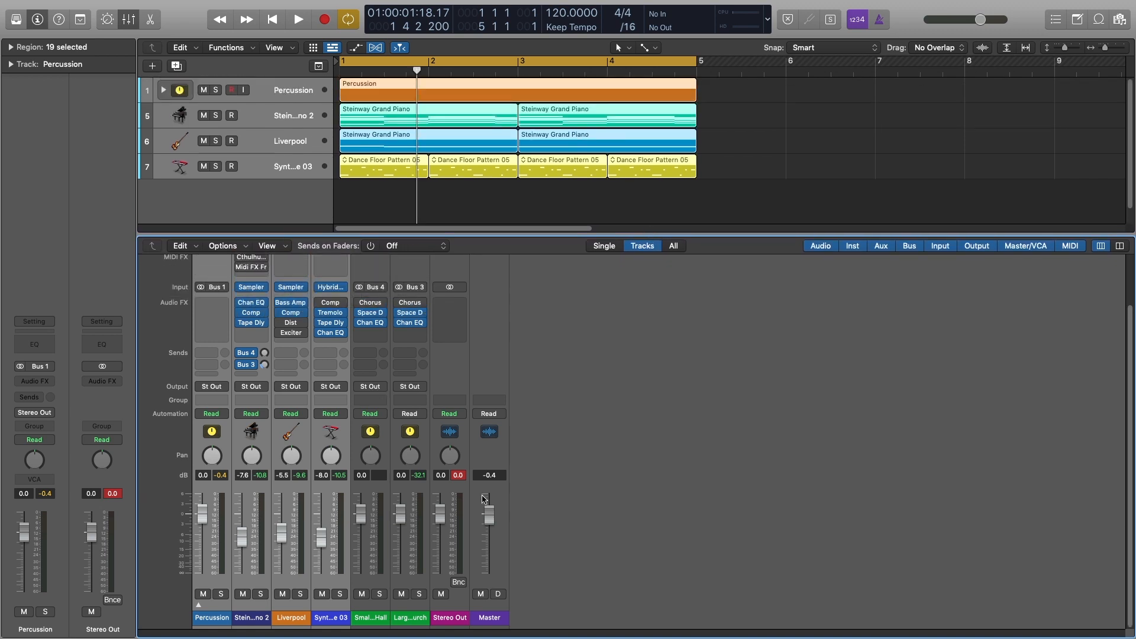
- Reset the Stereo Out peak reading and, during playback, lower the selected faders together until Percussion is at -5.1 dB and Synthbass at -13.0 dB
click(462, 478)
key(space)
key(space)
key(space)
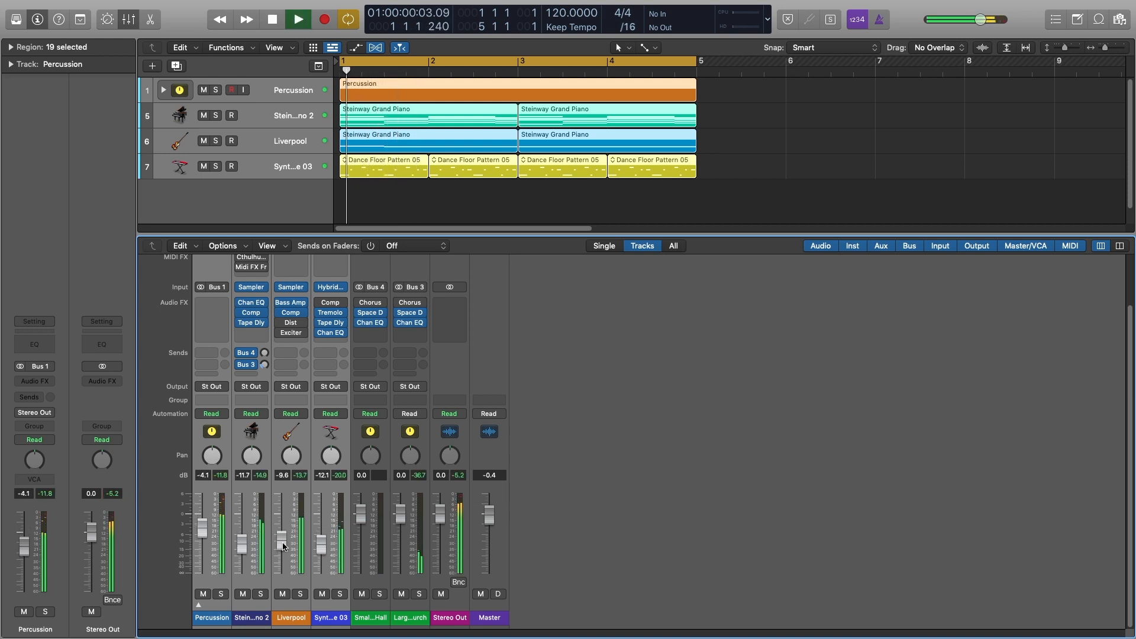
drag(283, 544, 283, 545)
key(space)
key(space)
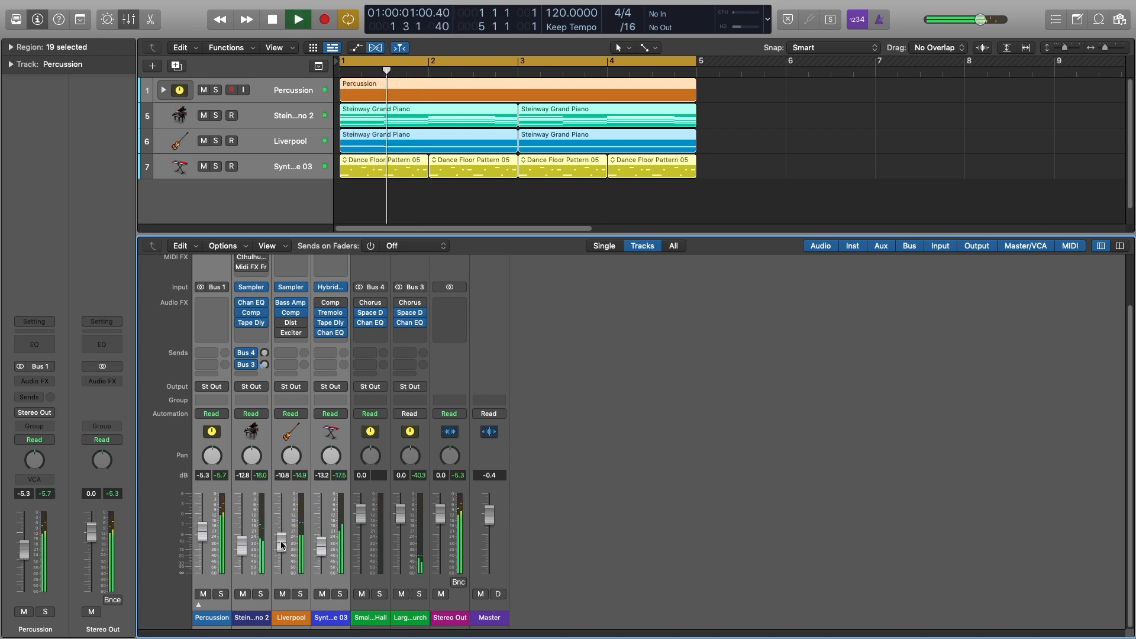
key(space)
key(space)
drag(318, 549, 319, 548)
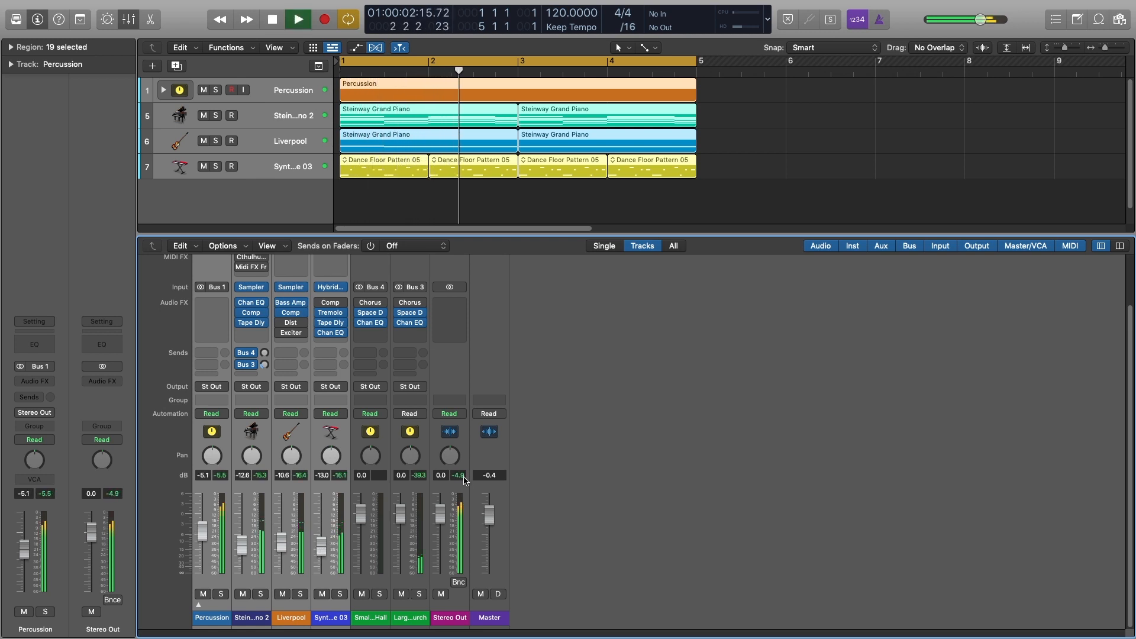
key(space)
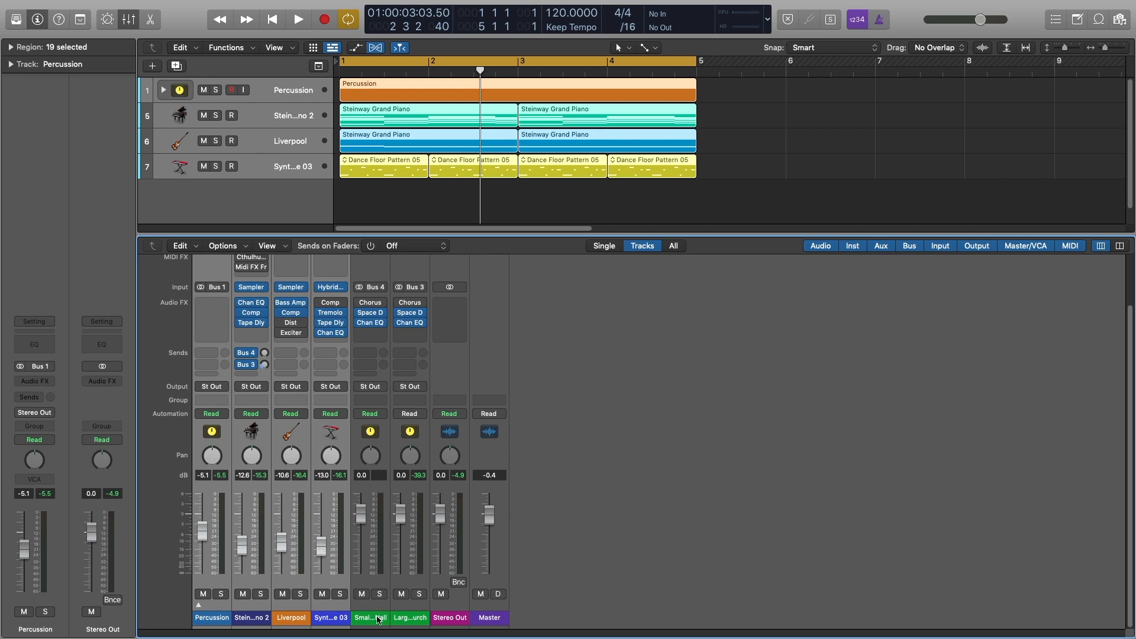
- Lower the four selected faders together to -6.9 dB on Percussion and -14.8 dB on Synthbass, and play back to check the Stereo Out peak
click(332, 617)
drag(330, 618, 197, 615)
drag(325, 551, 325, 555)
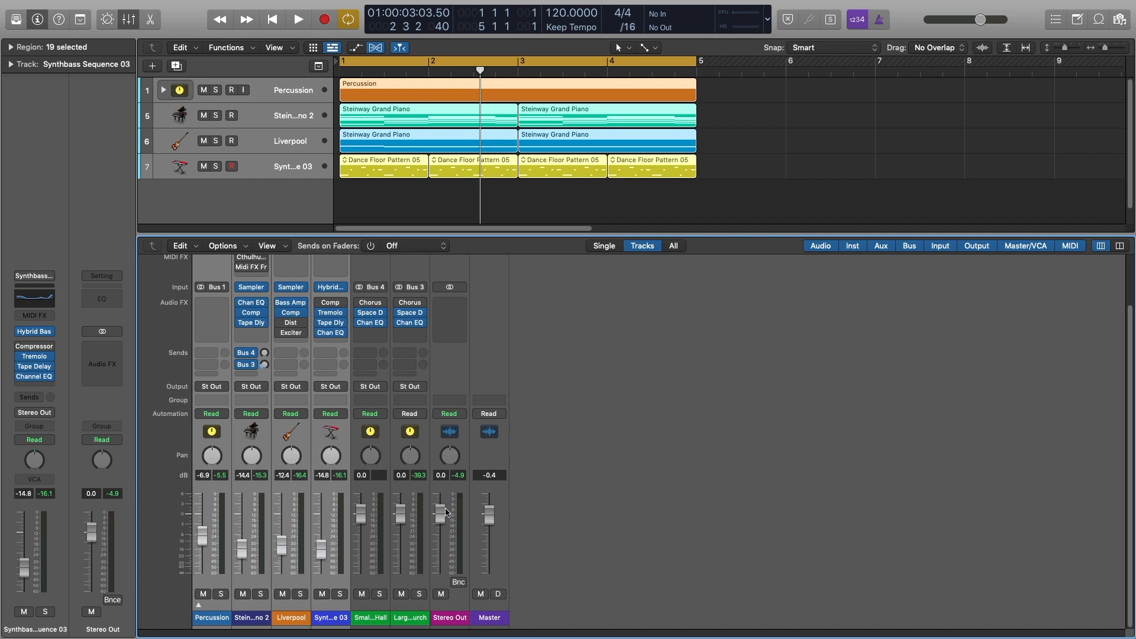
key(space)
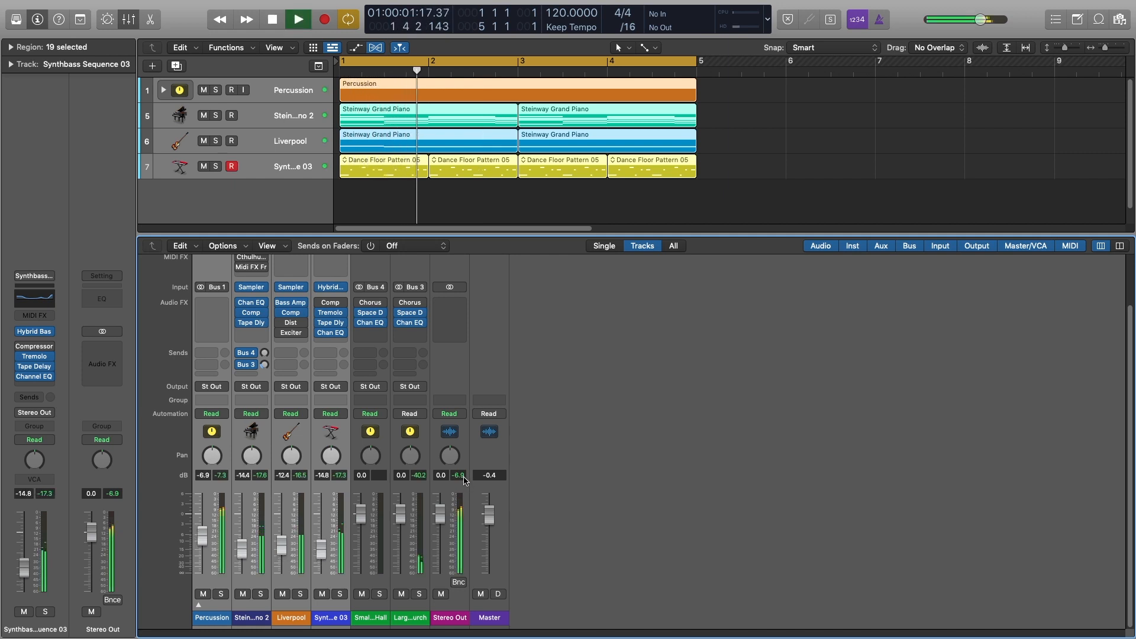
key(space)
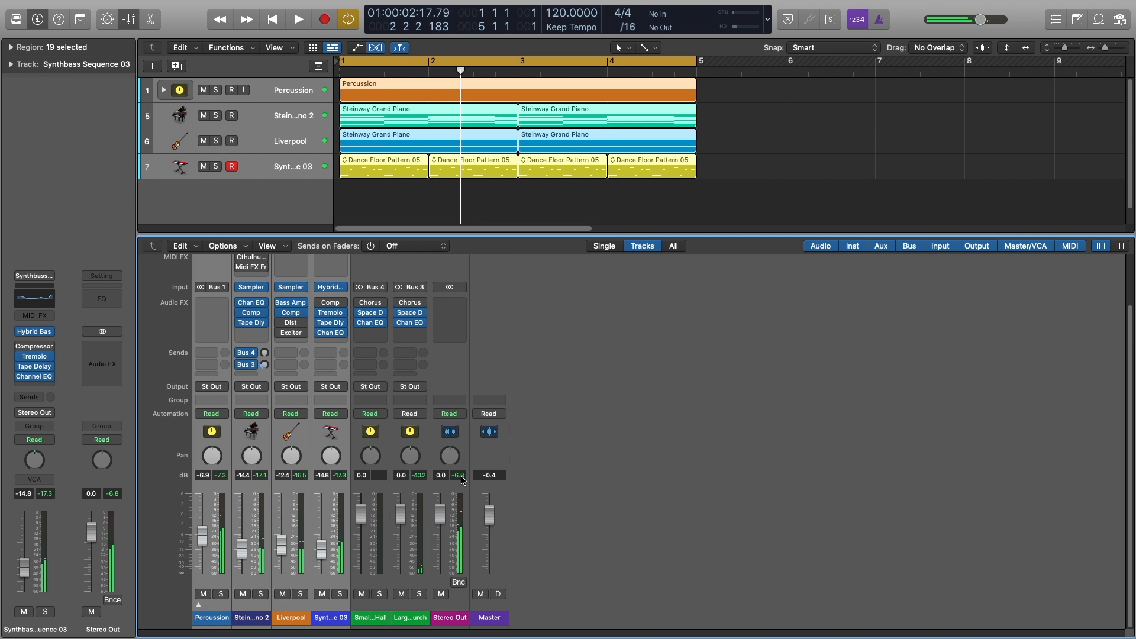